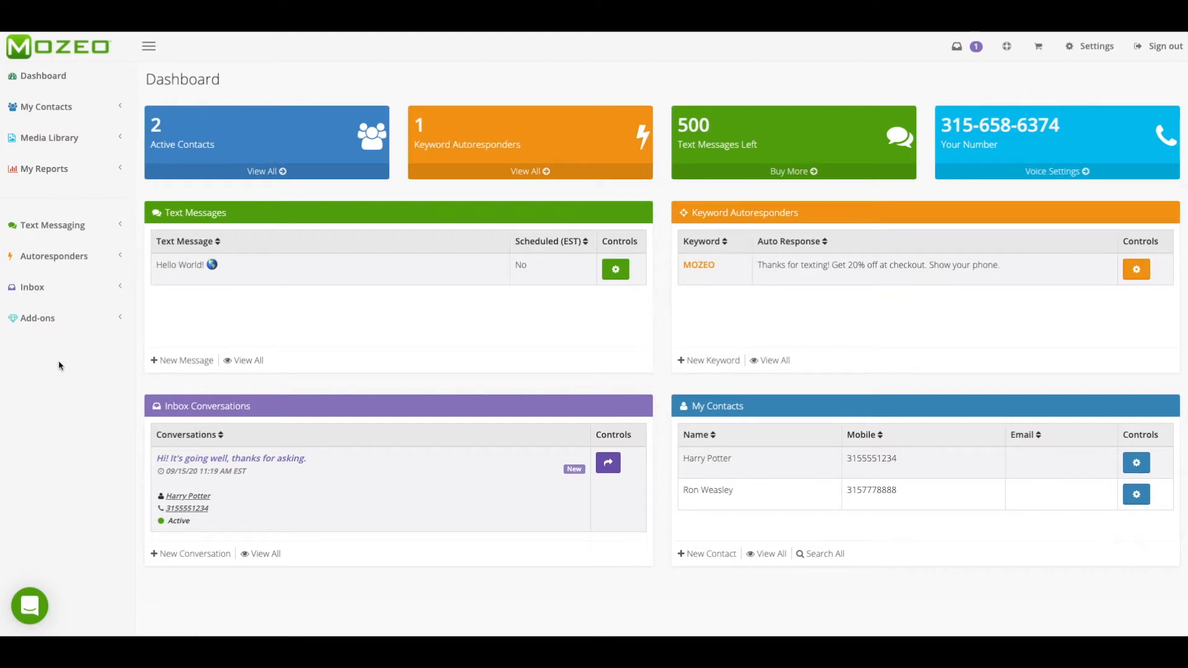
- Open the account settings and review the account information and notification preferences in My Profile
click(63, 110)
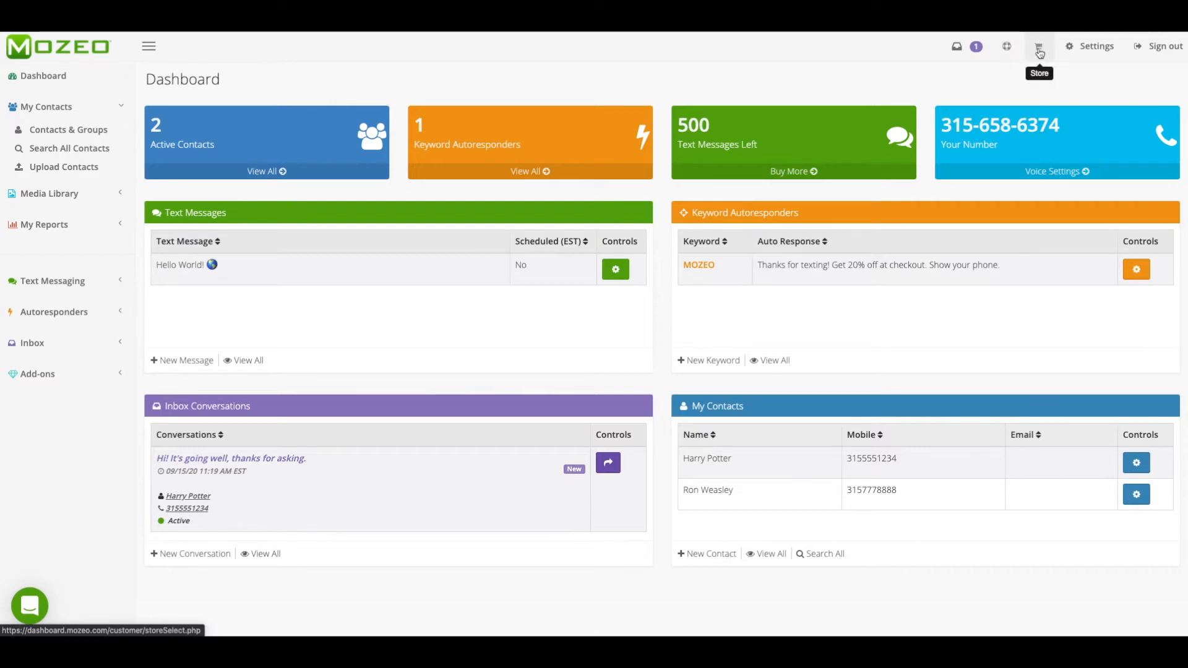
click(1099, 53)
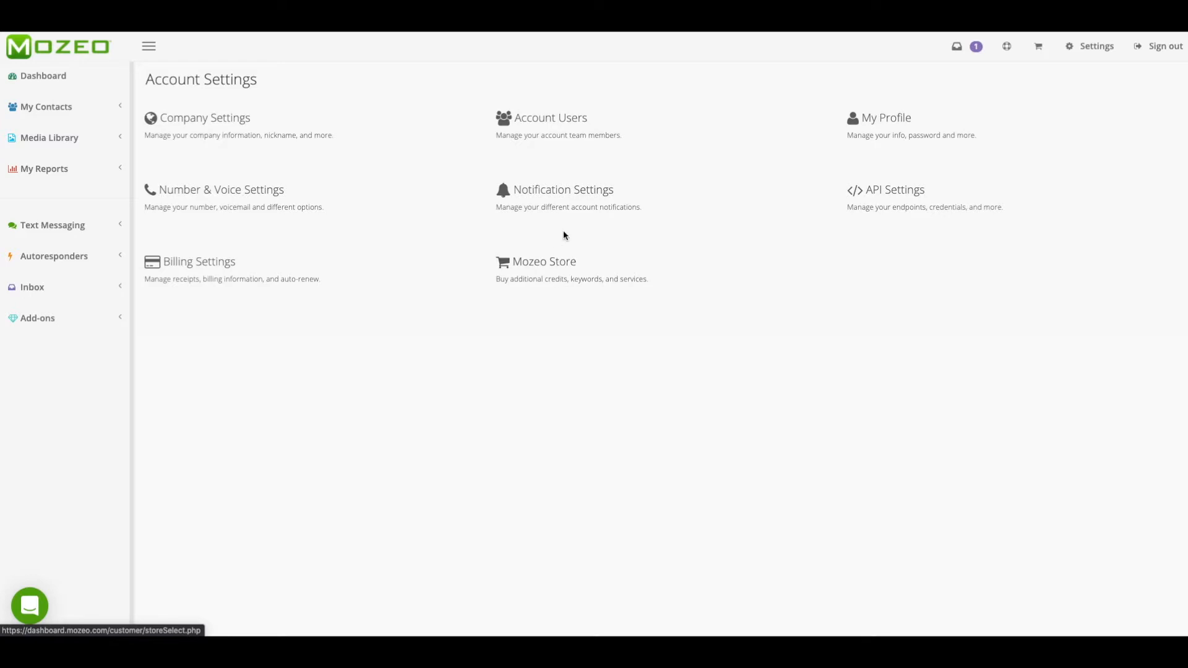
click(893, 131)
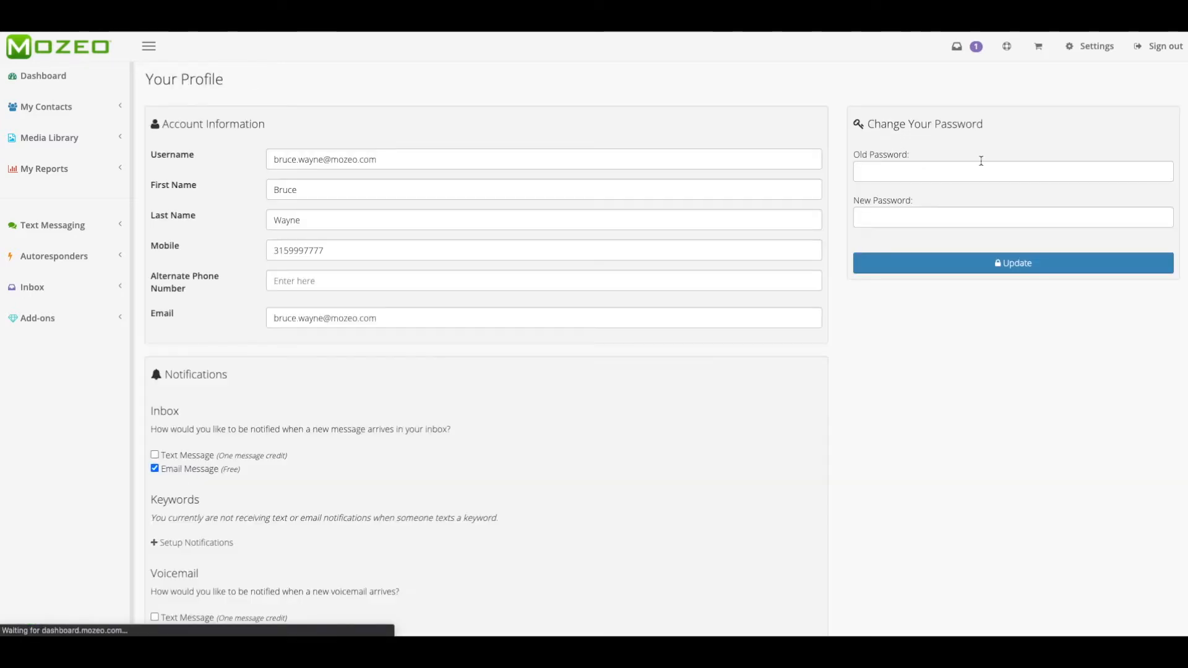
scroll(523, 365, down, 1)
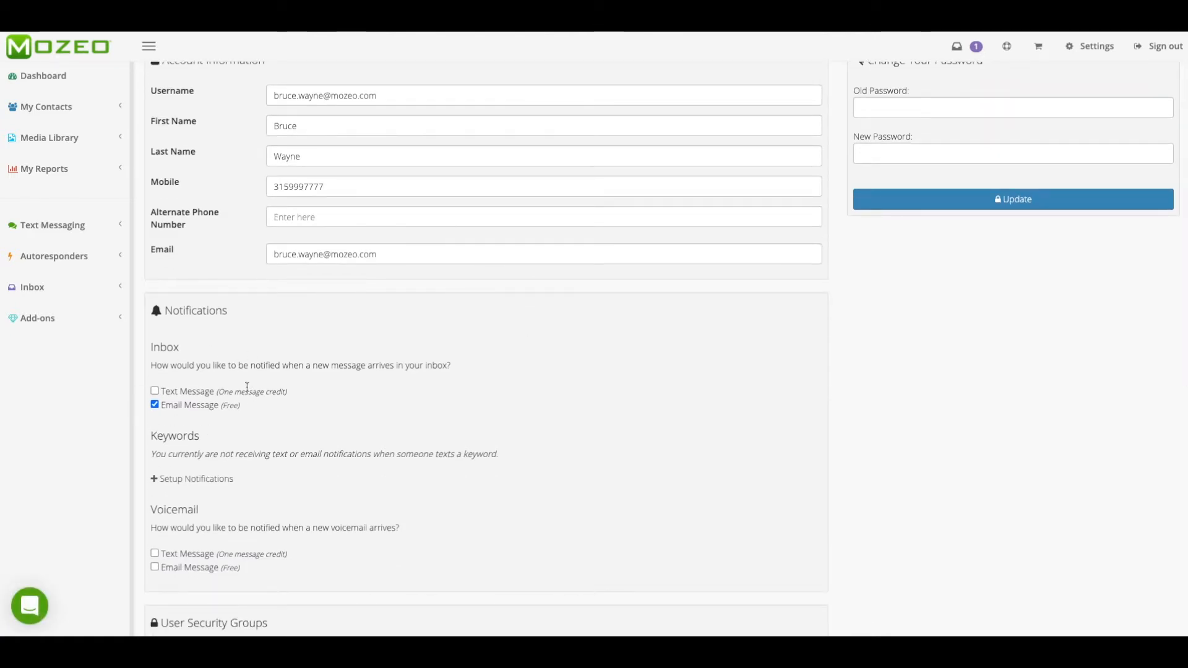
scroll(245, 388, up, 2)
- View the team members list under Account Users in the account settings, and return to the dashboard
click(1092, 46)
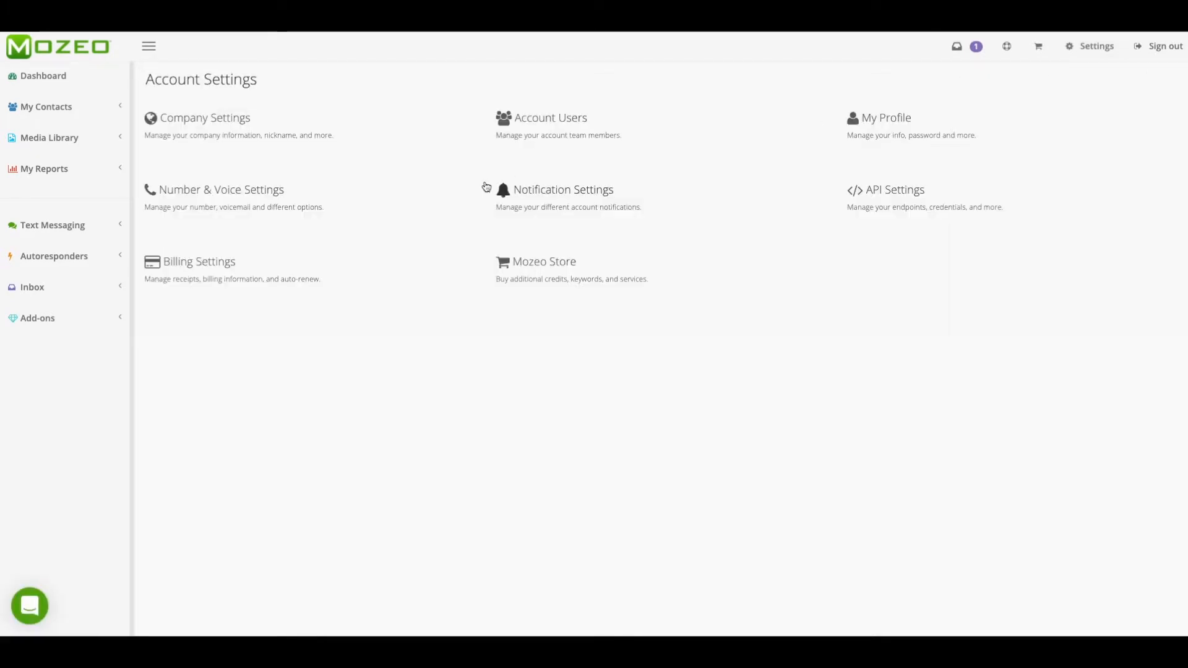
click(552, 134)
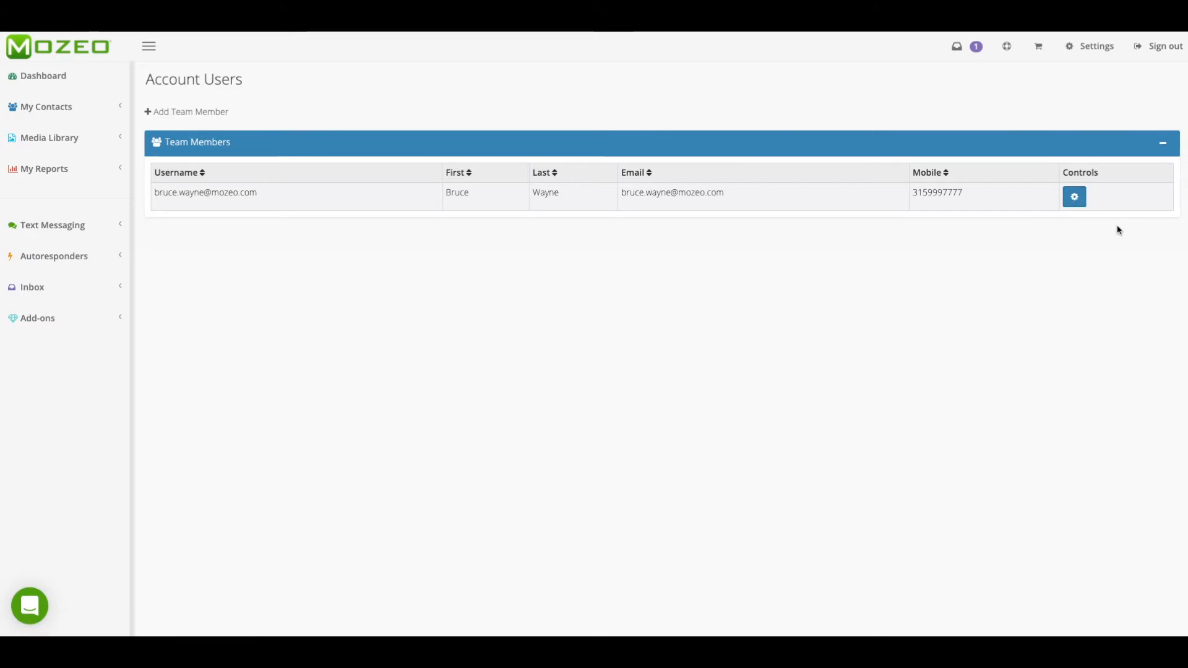
click(52, 82)
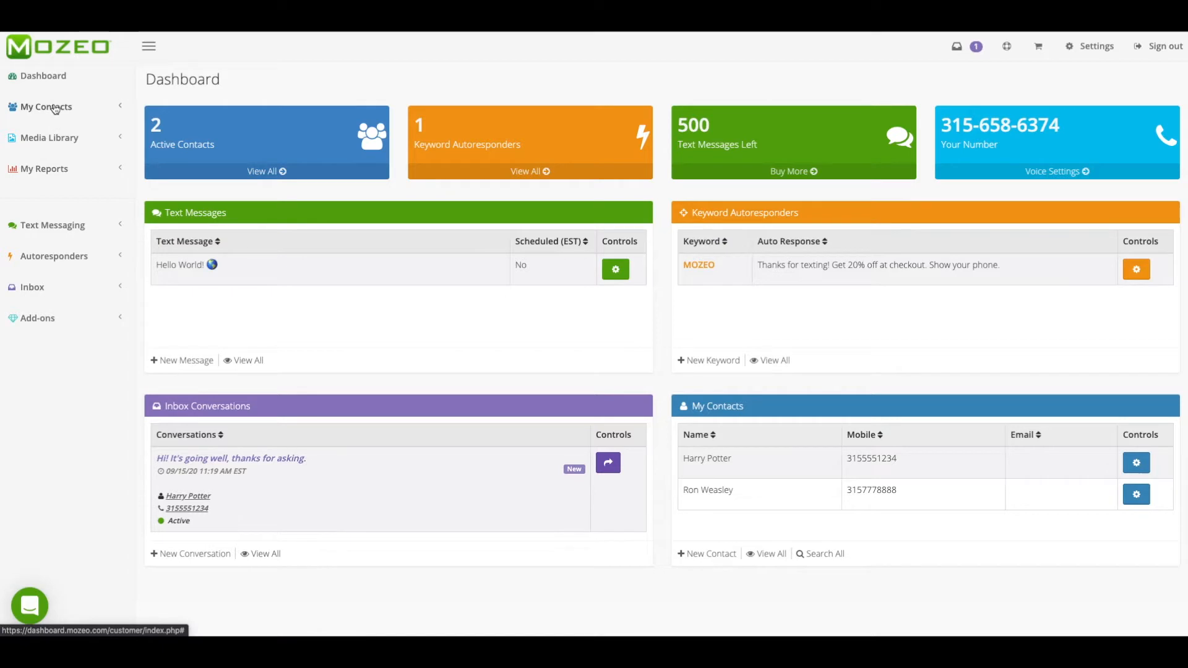
- Open Contacts & Groups, view the list of active contacts, and return to the My Contacts overview
click(55, 109)
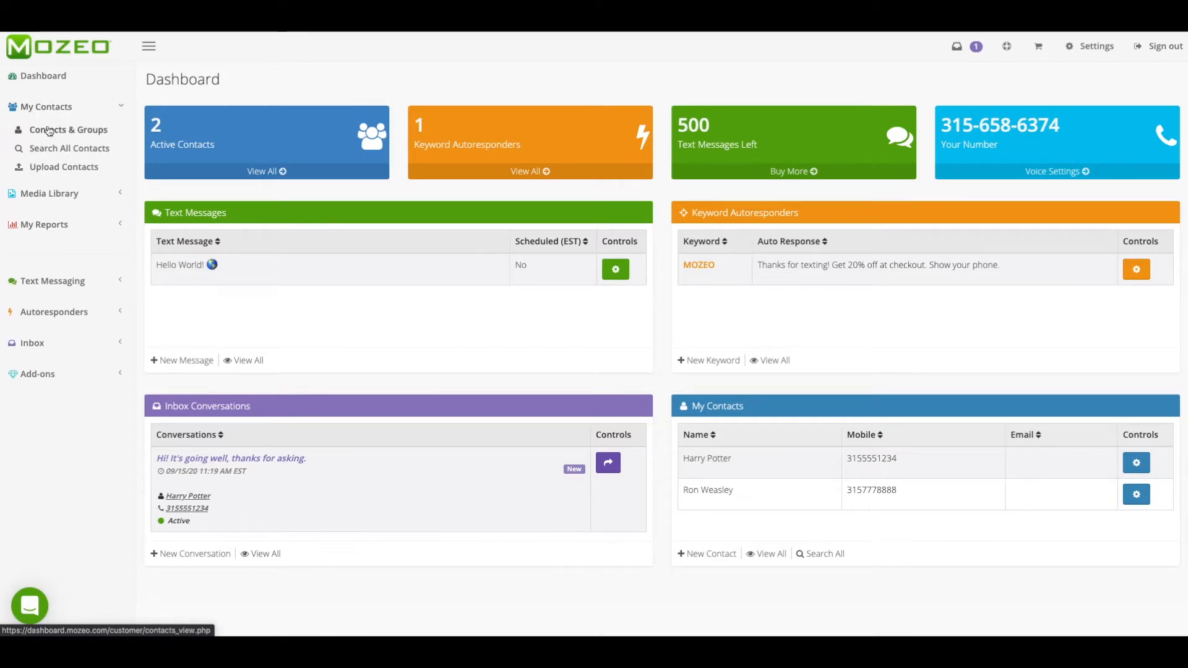
click(49, 130)
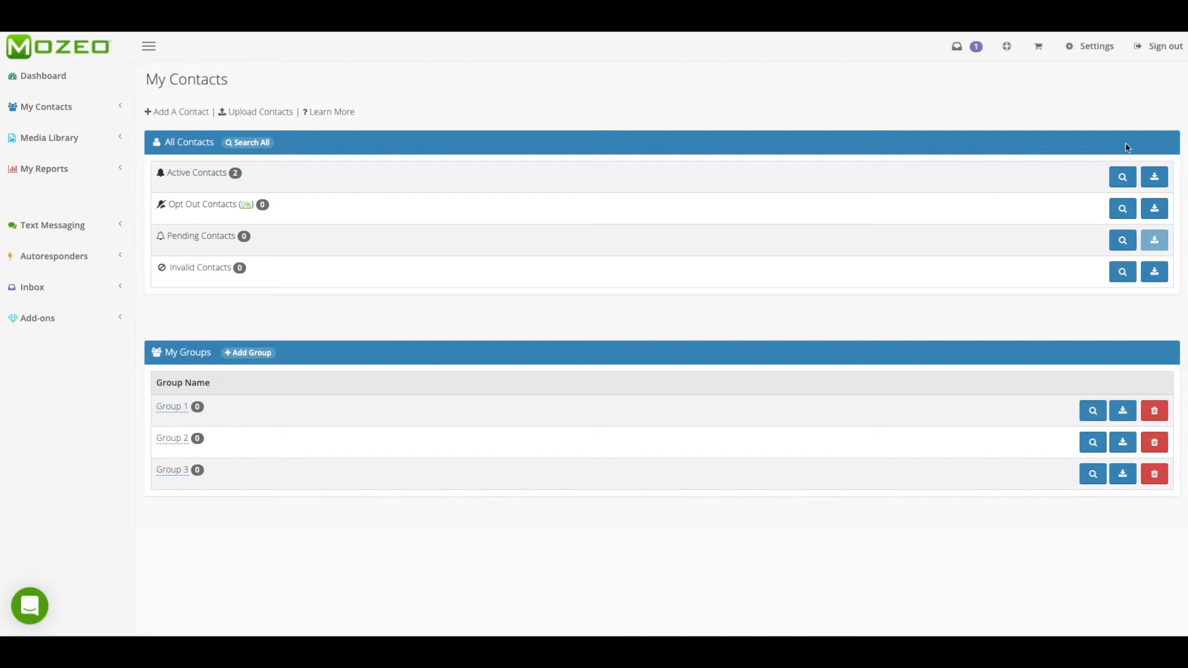
click(1121, 179)
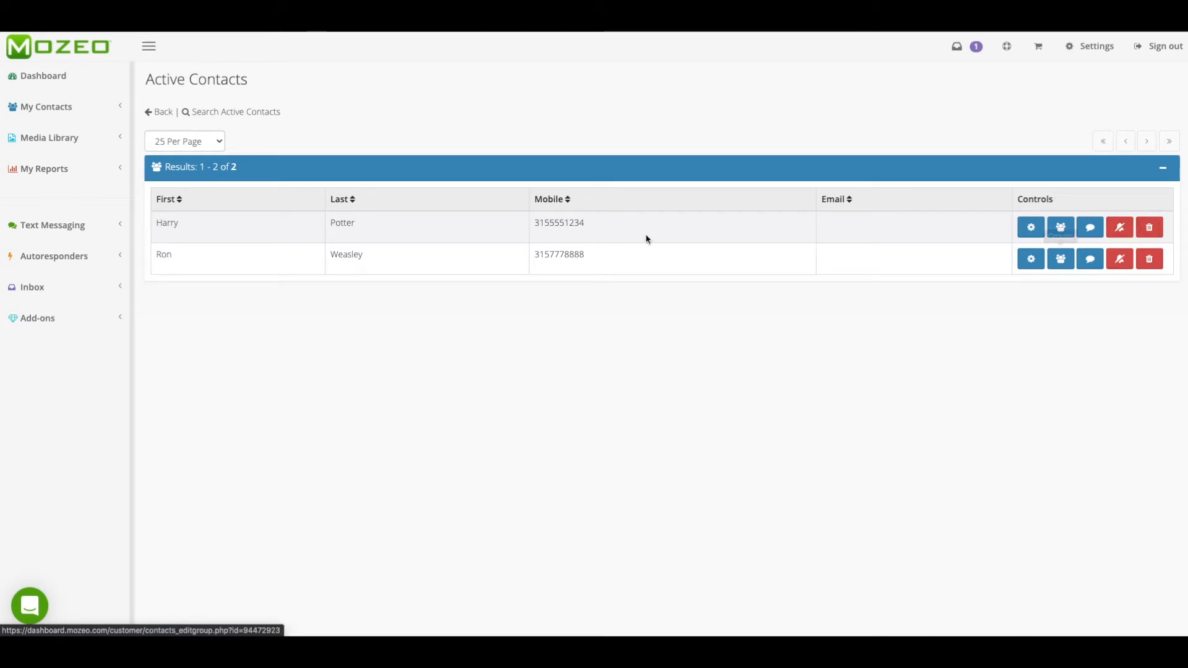
click(165, 114)
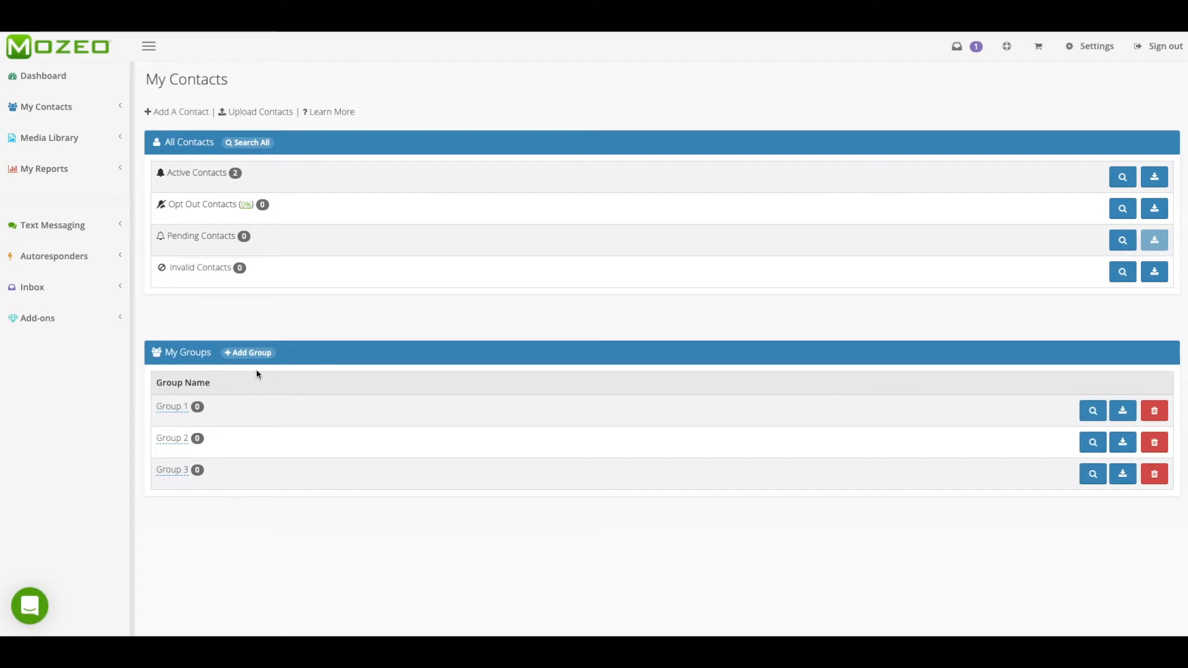
- Add a new contact group named "Group 4" and dismiss the notice
click(251, 353)
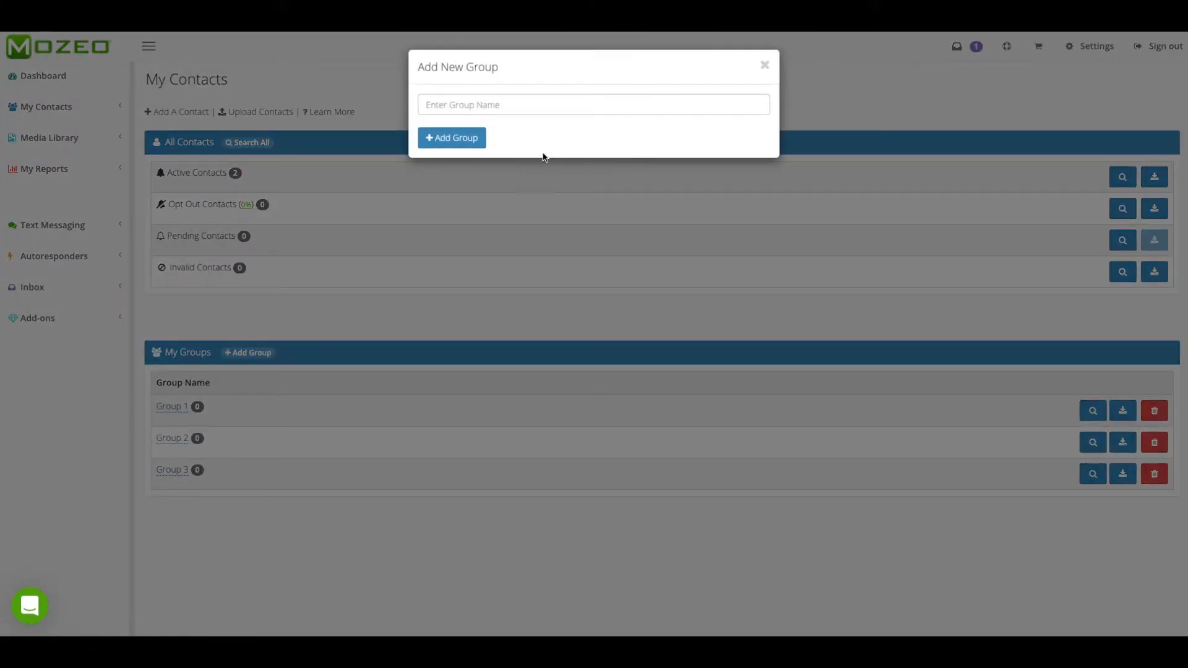
click(566, 102)
text(Grou)
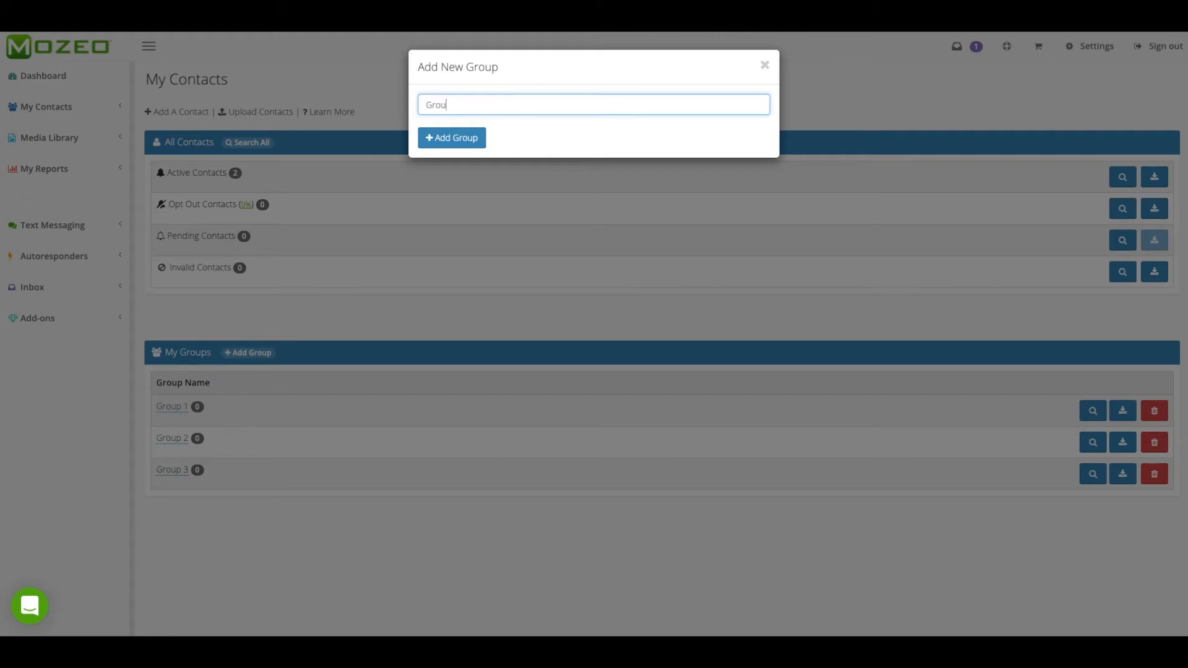
click(474, 138)
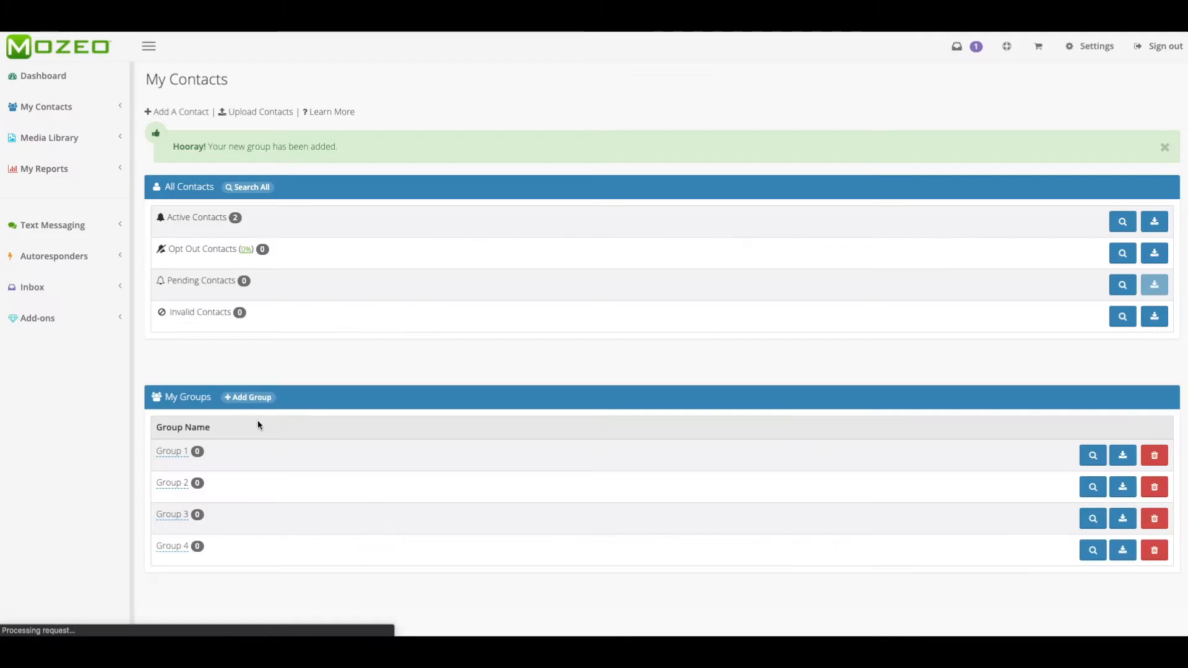
click(1163, 149)
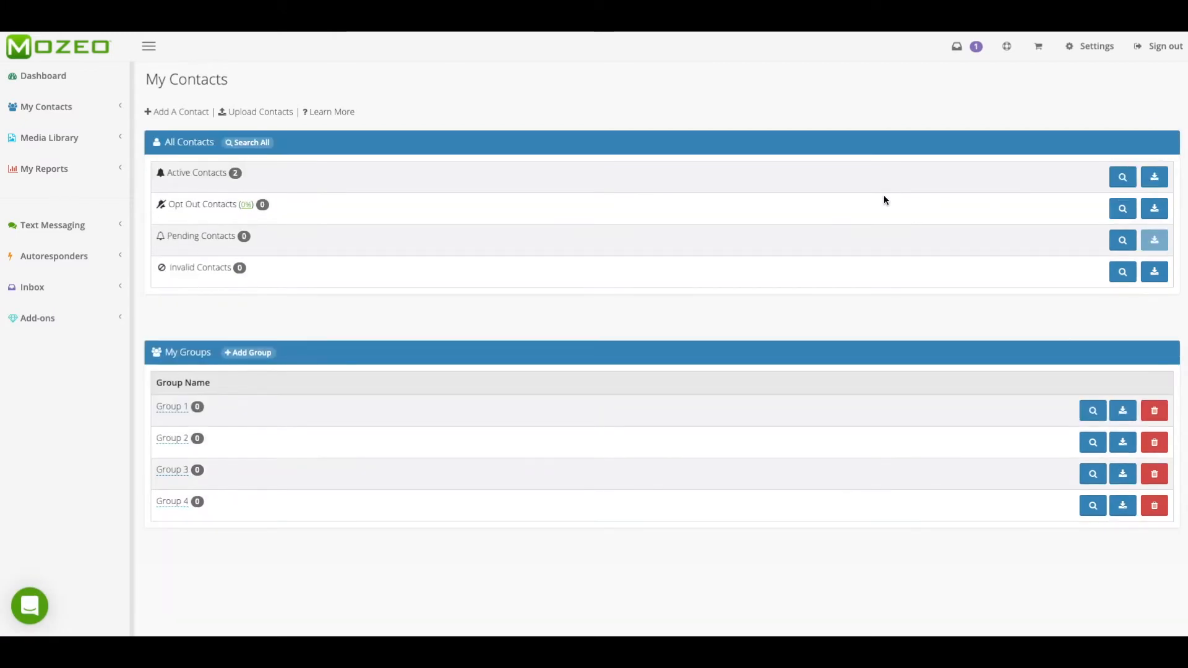
- Assign the first active contact to Group 1 and Group 4, and check Group 1's member list
click(1121, 177)
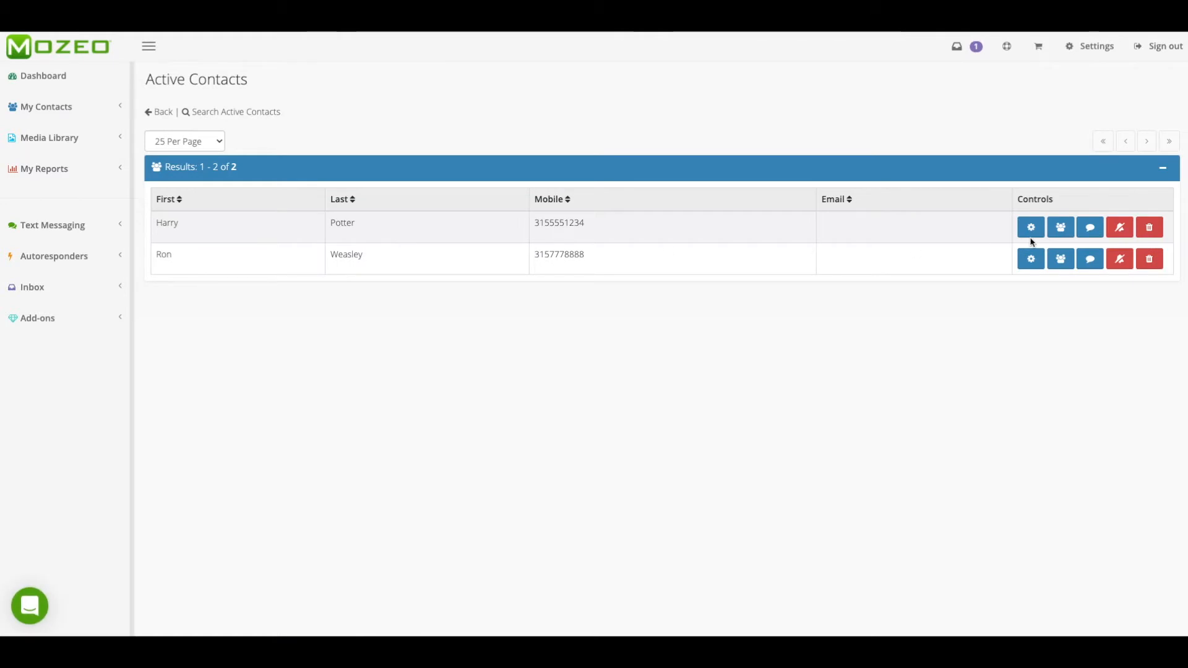
click(1062, 229)
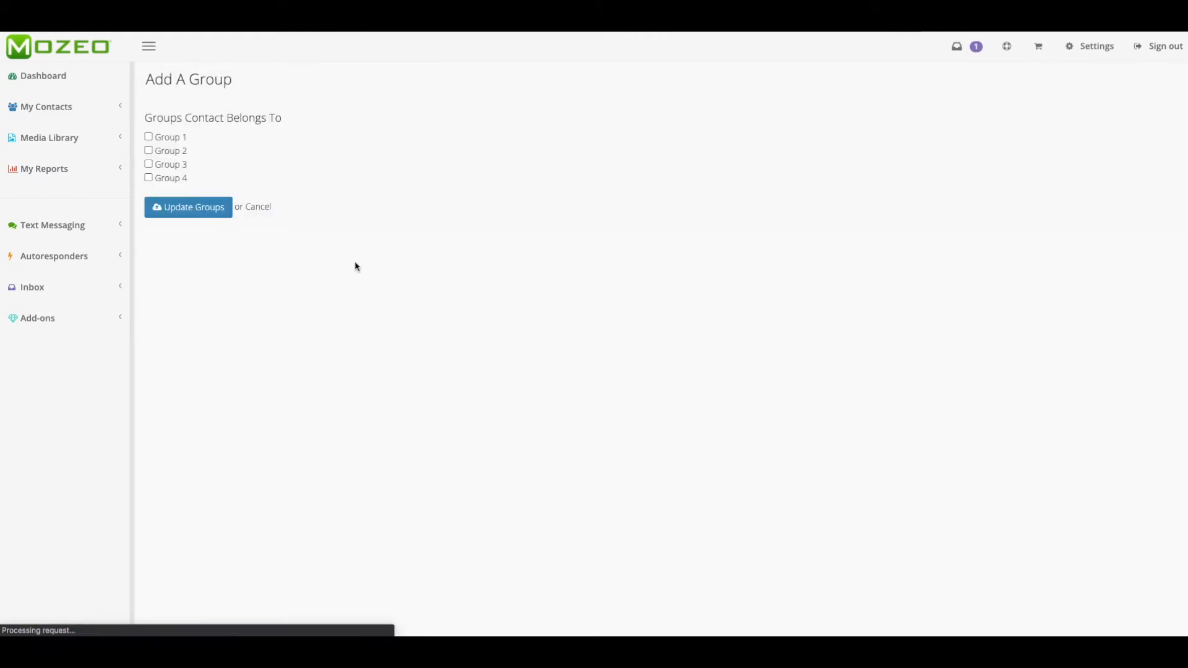
click(148, 138)
click(148, 177)
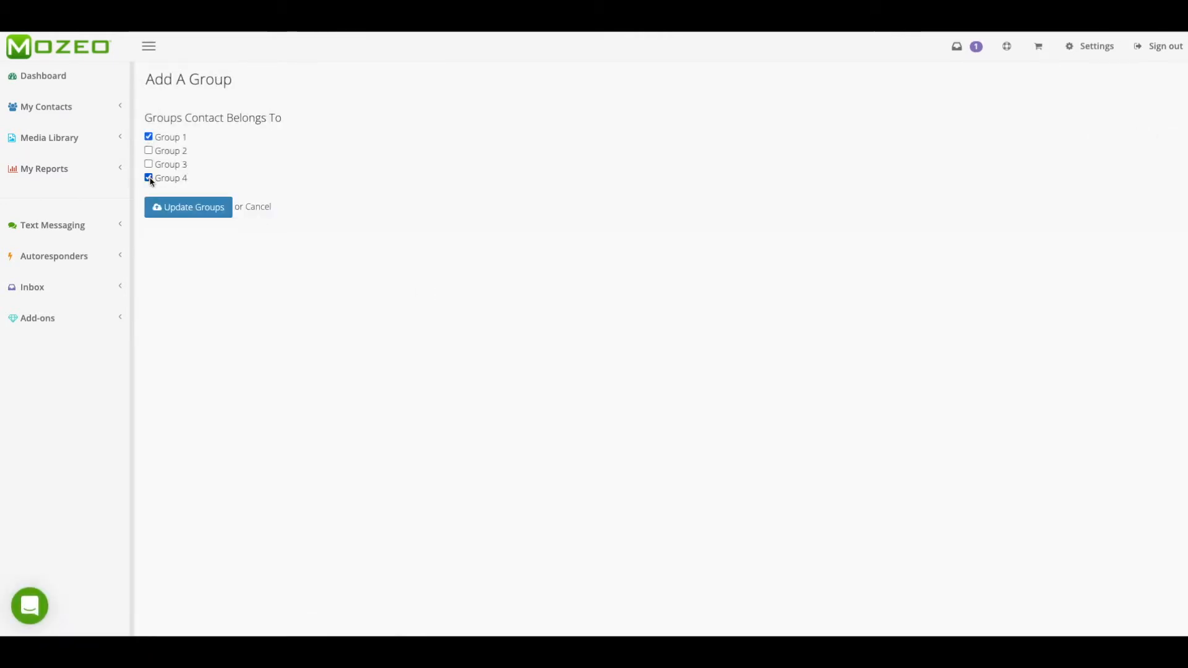
click(191, 207)
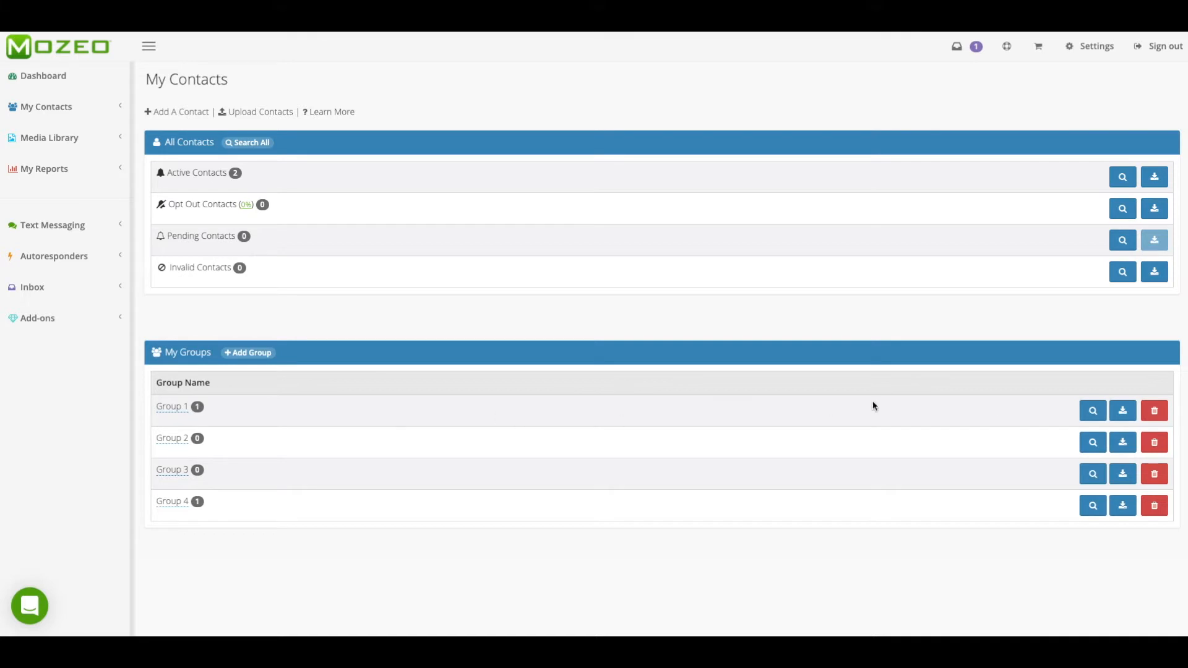
click(1093, 411)
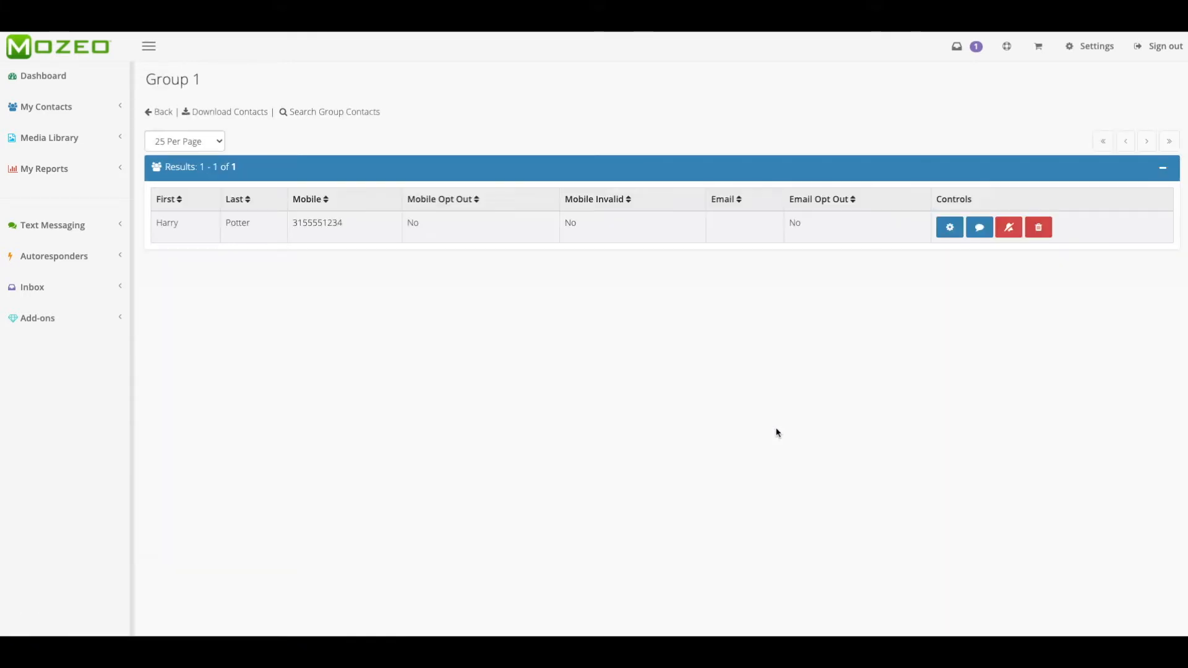
click(164, 113)
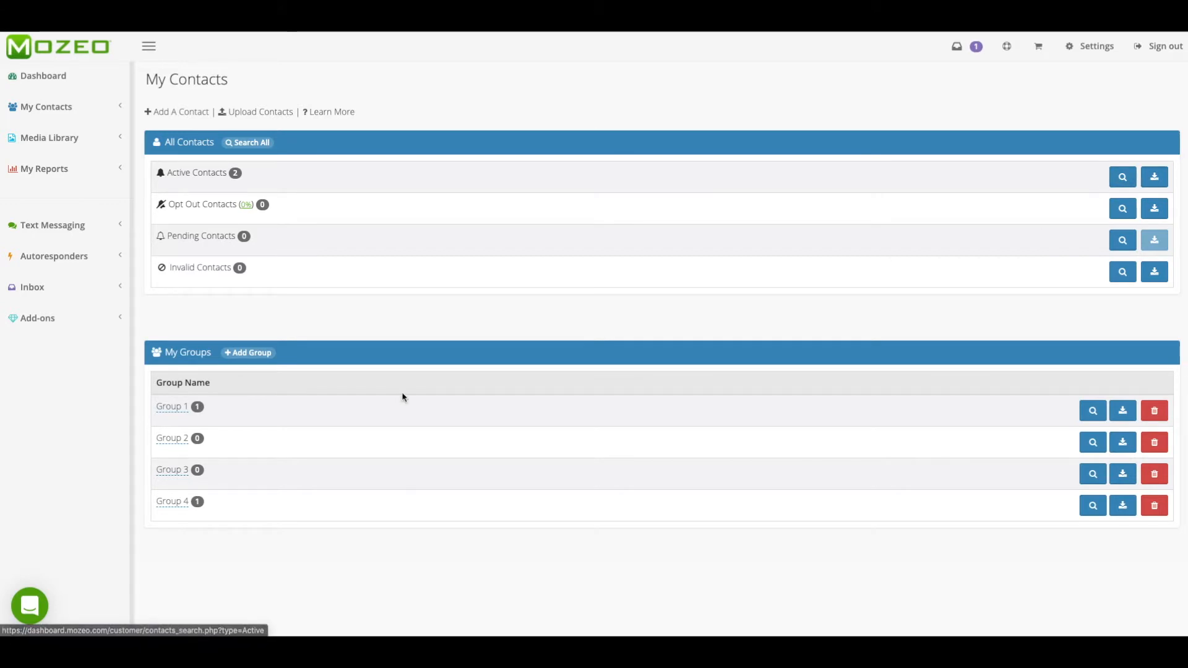
- Delete Group 4 from My Groups and dismiss the notice
click(1155, 508)
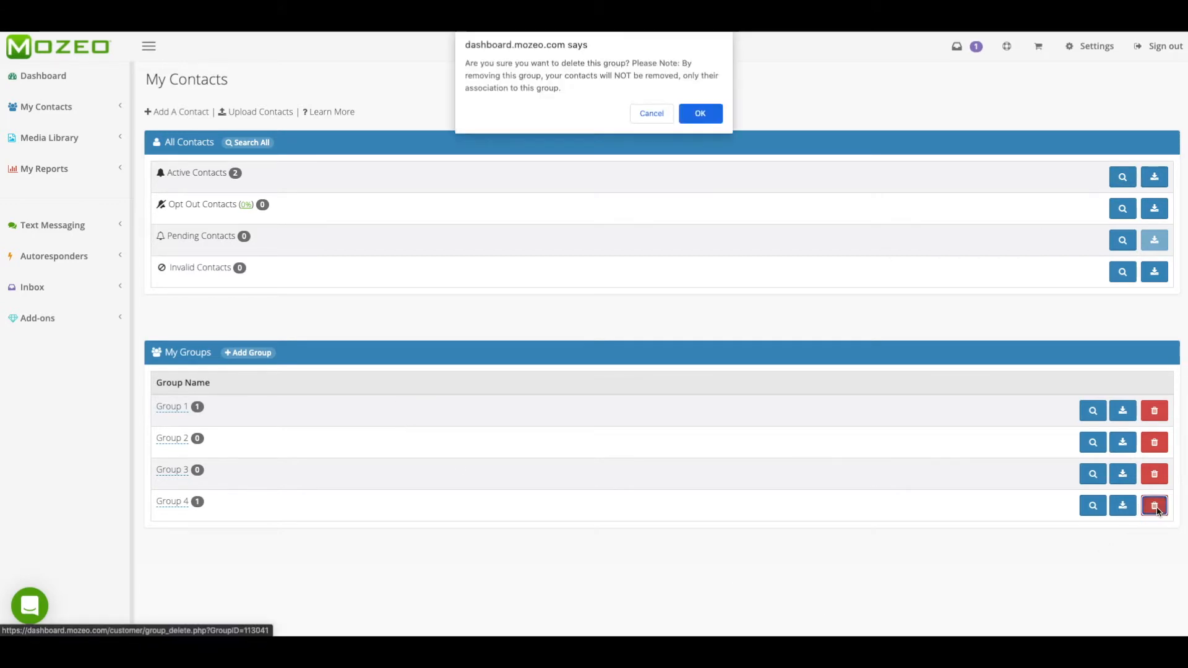
click(708, 117)
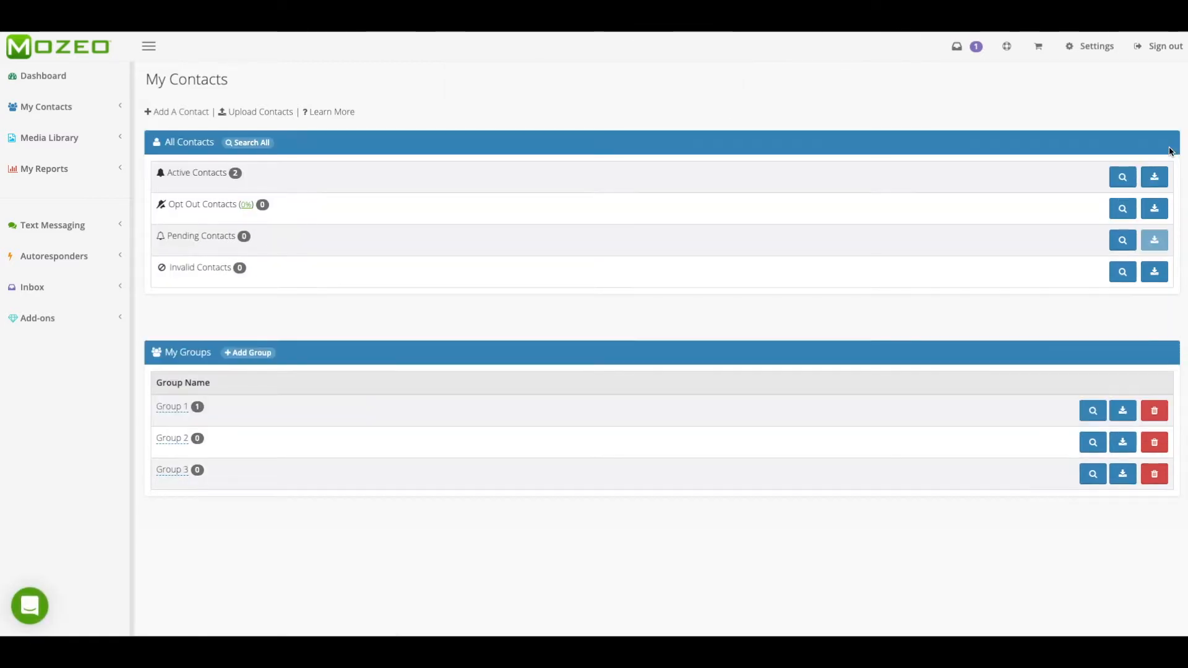
click(1165, 147)
- Open the search page for all contacts and examine its first name, email and phone number search fields
click(64, 106)
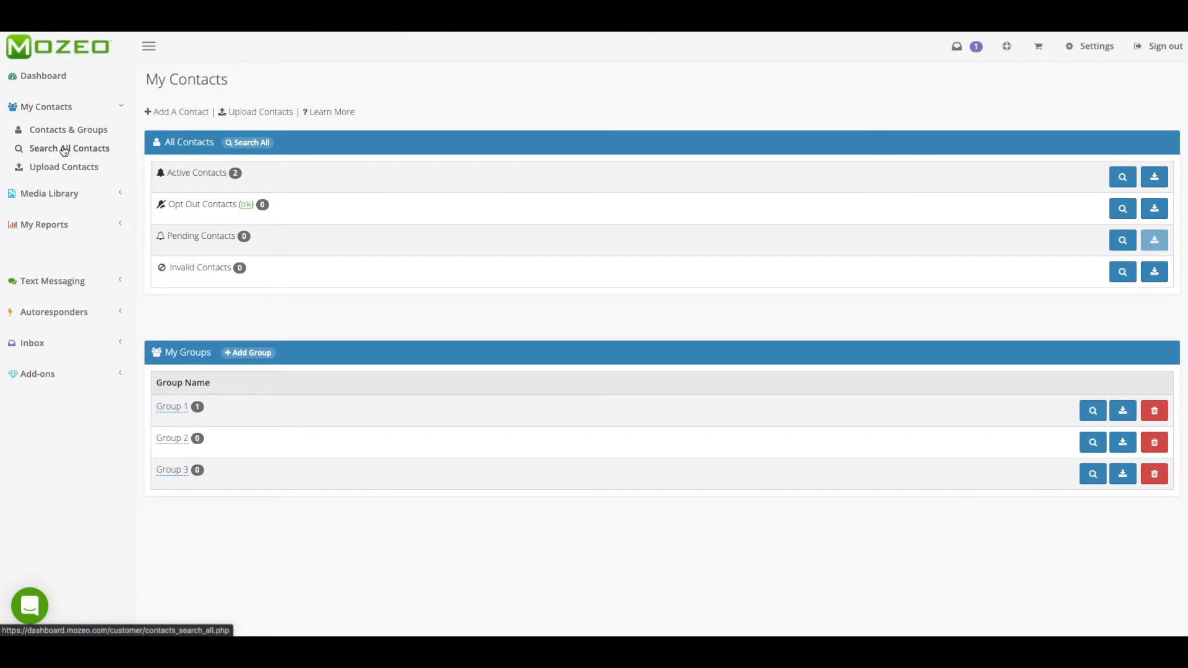
click(64, 150)
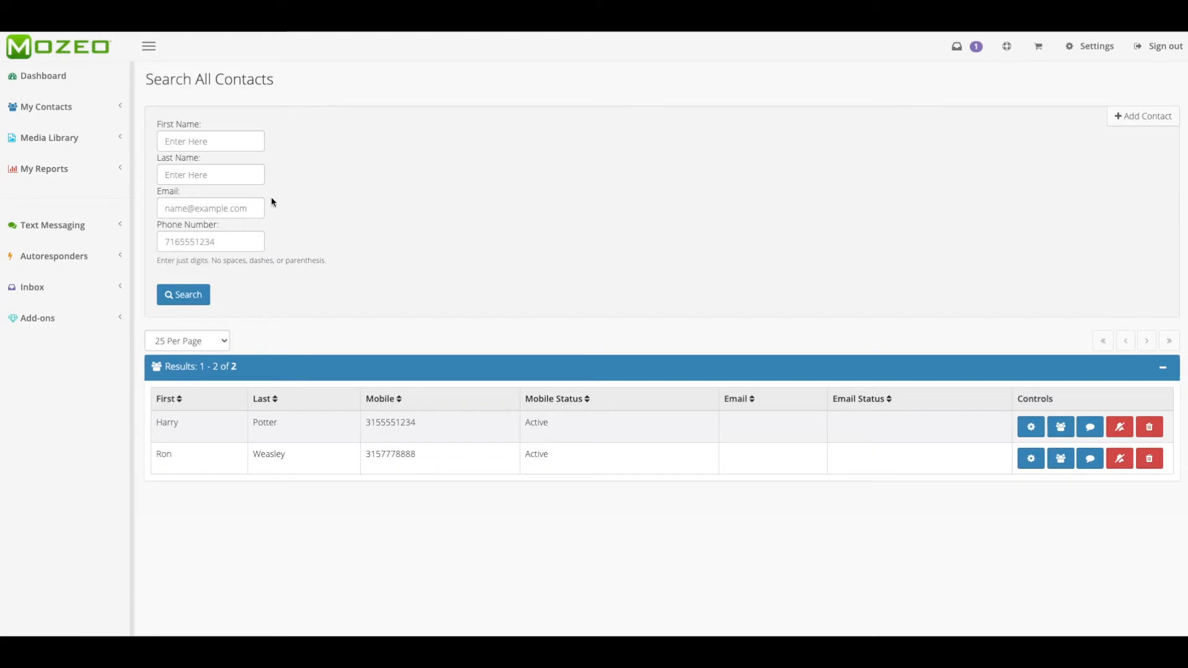
click(227, 142)
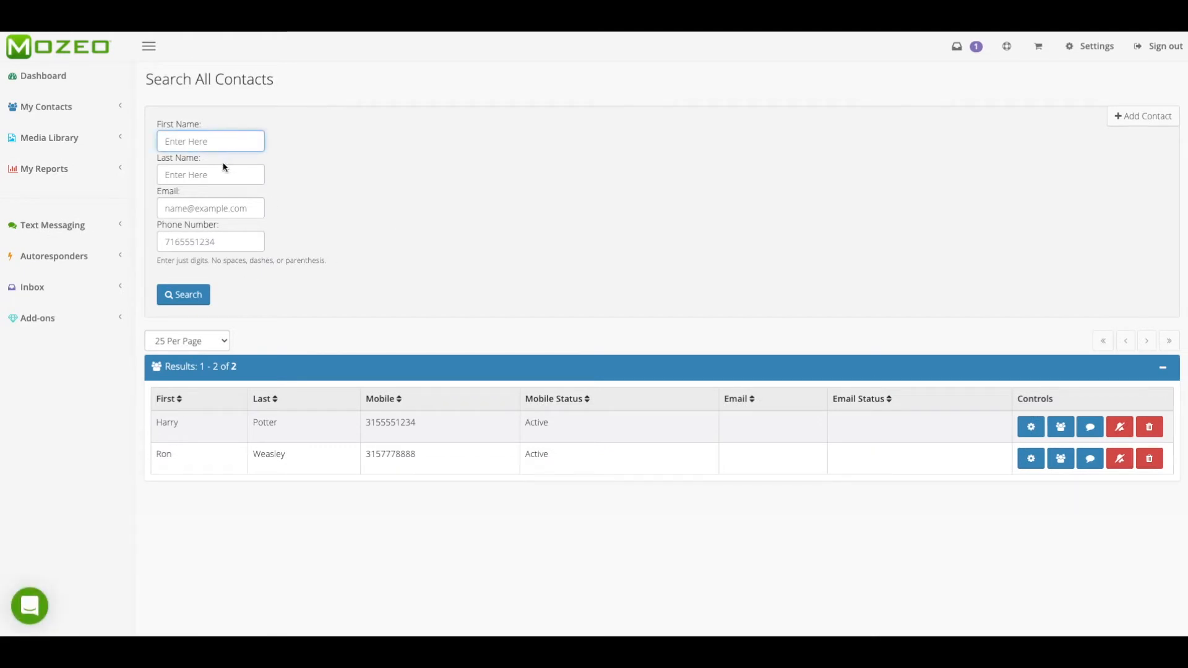
click(219, 208)
click(226, 242)
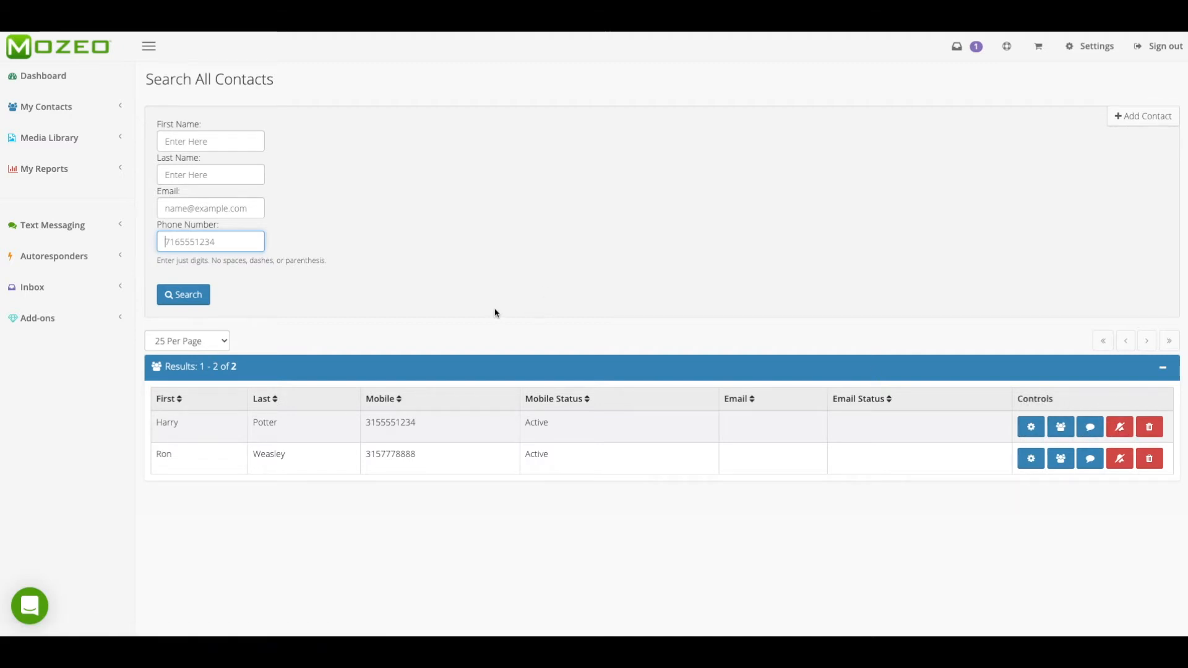
- Open Upload Contacts and examine the template instructions and the groups available for a contact upload, without selecting one
click(39, 109)
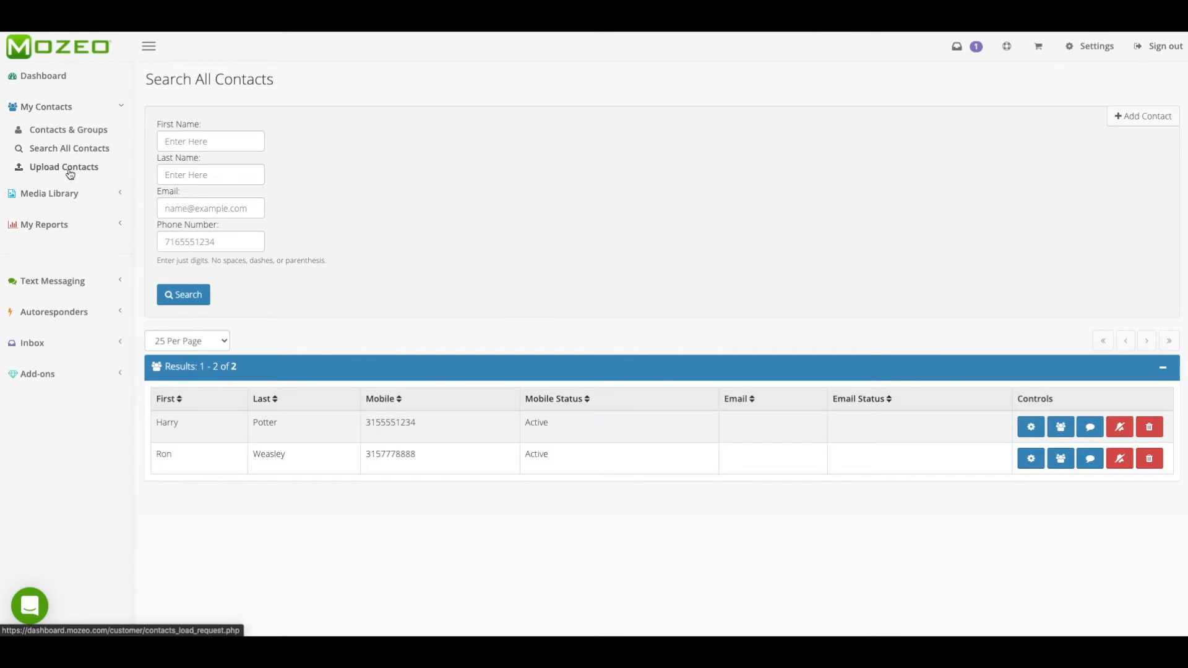
click(70, 171)
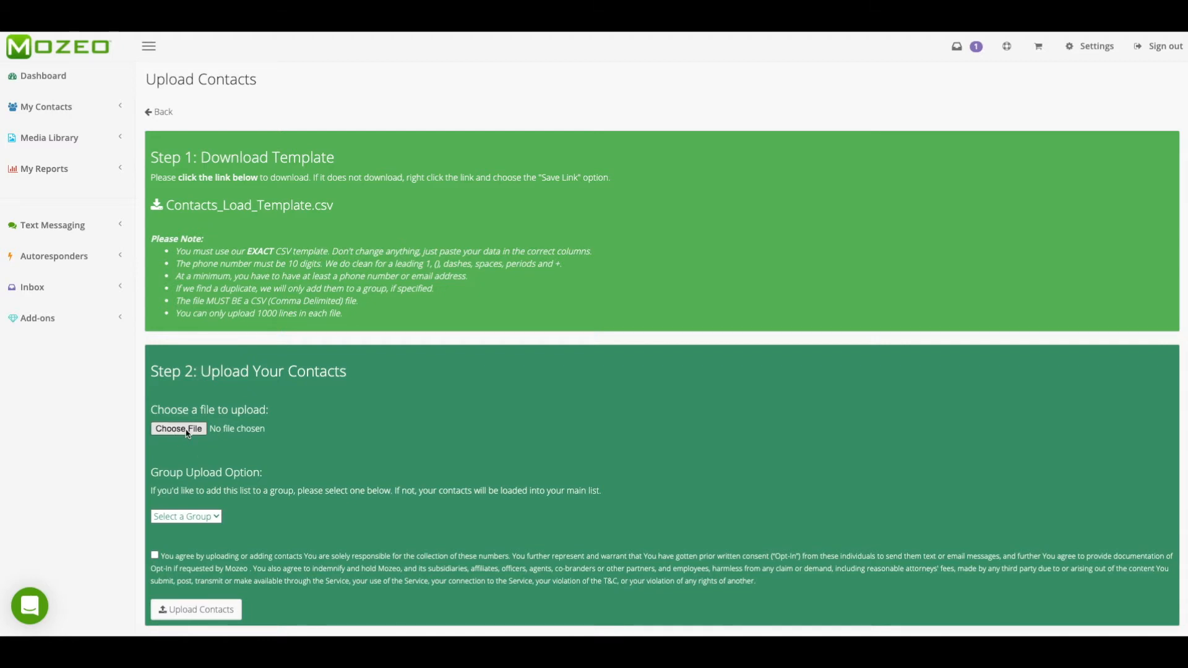
click(209, 518)
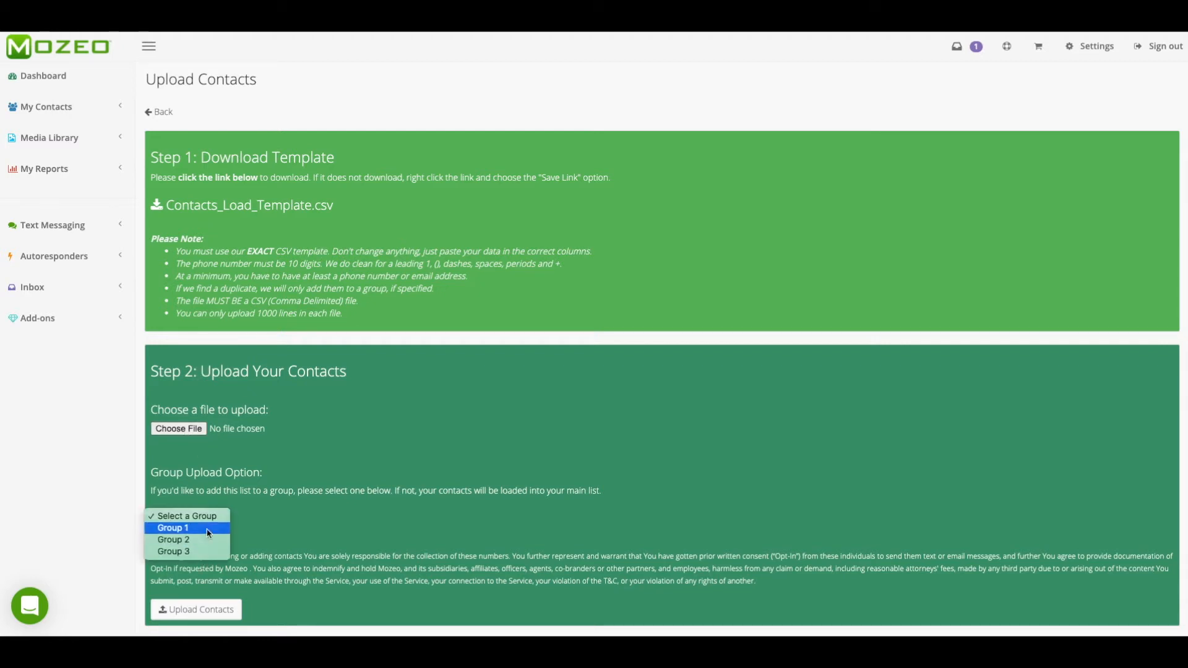
click(278, 505)
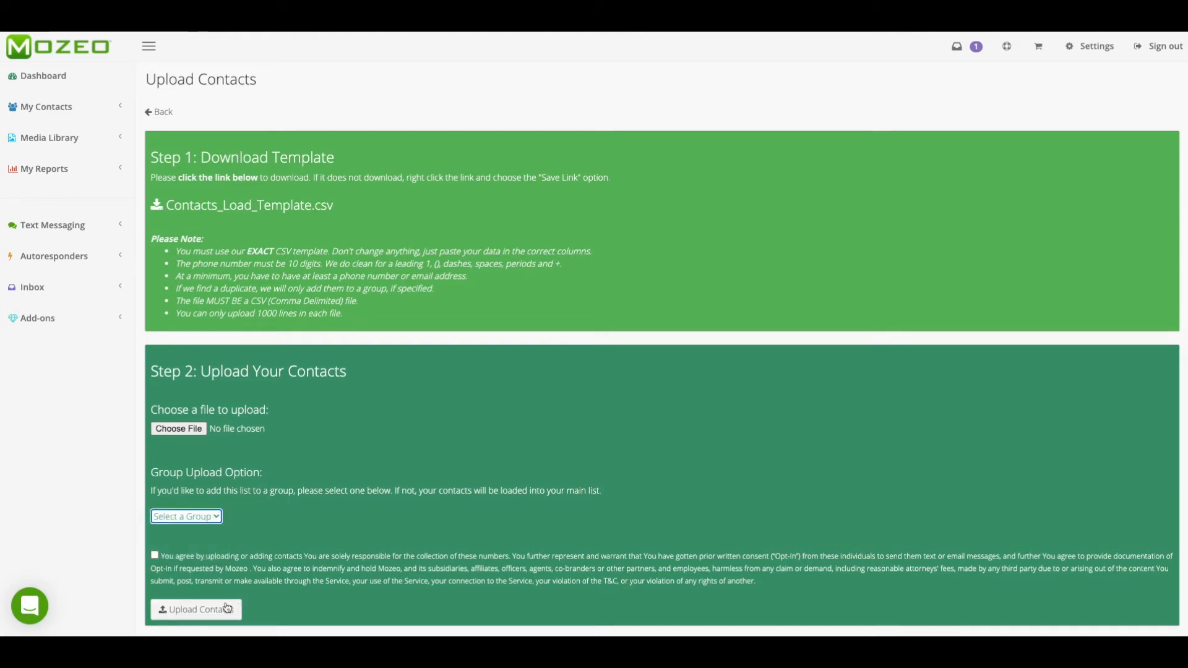
- Open the blank Add A Contact form from Contacts & Groups, look over its fields, and return to My Contacts
click(62, 110)
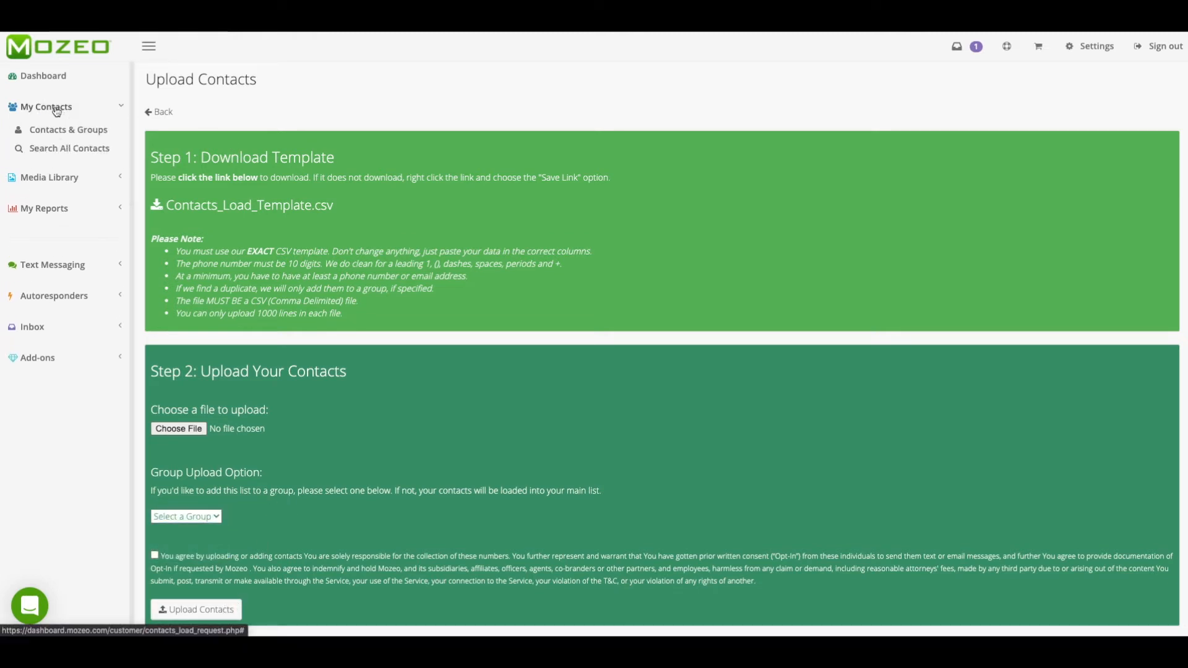
click(80, 129)
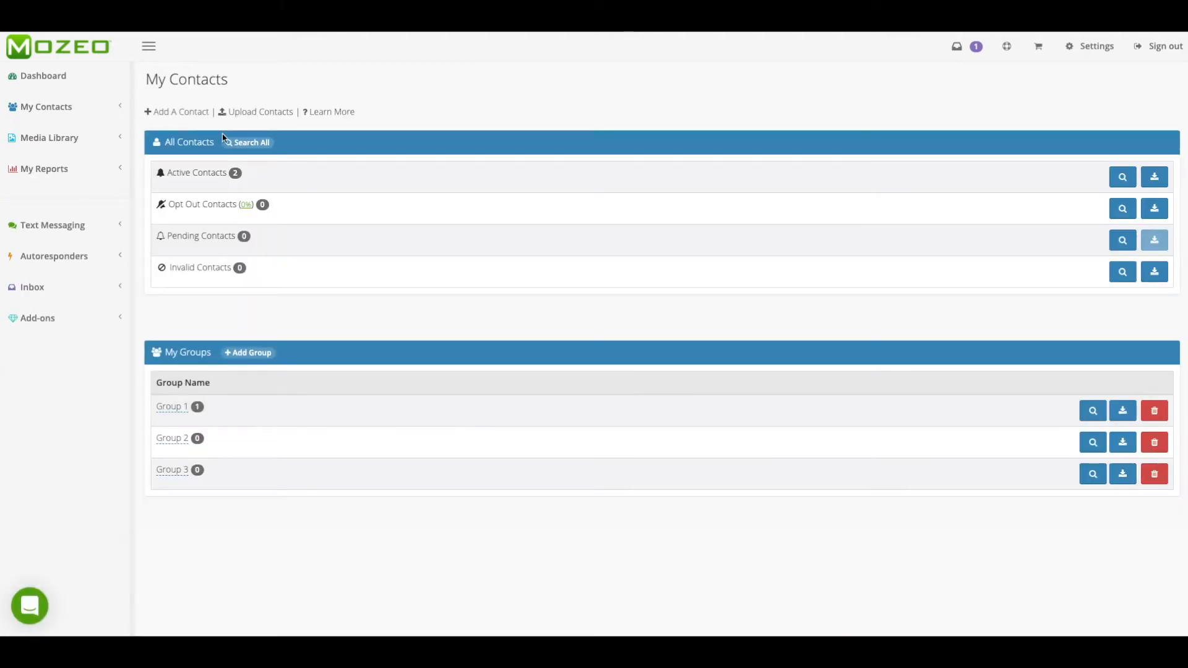
click(180, 115)
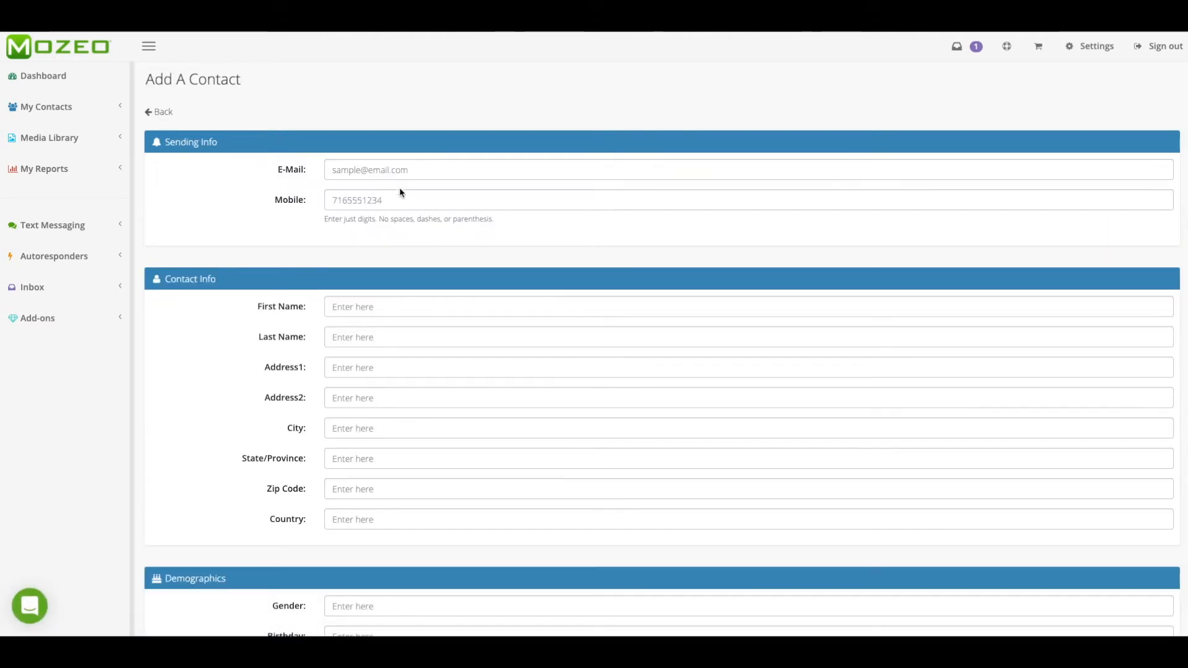
click(155, 112)
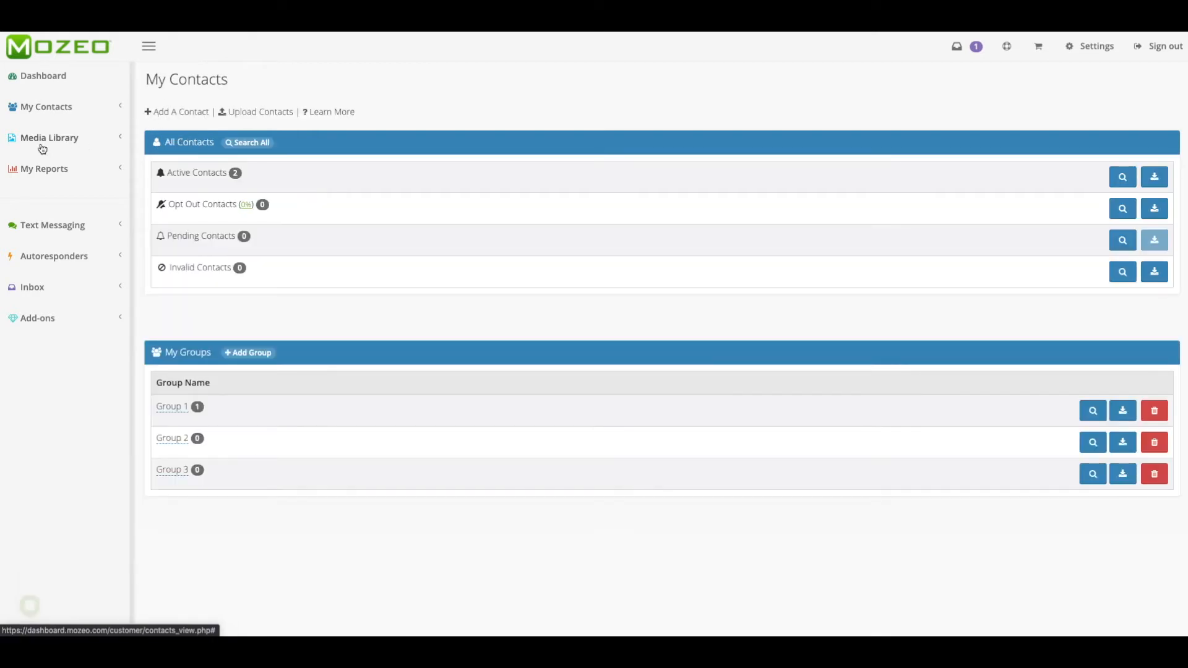
- Open the MMS folder in the image library and delete the festival flyer and house images
click(43, 142)
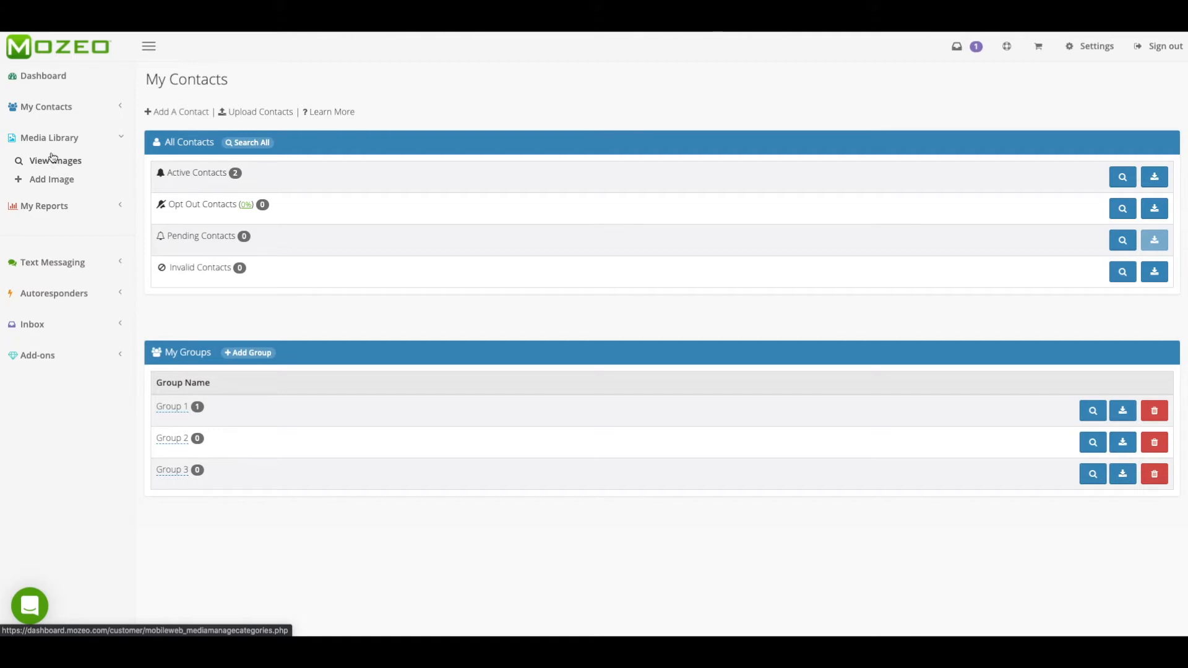
click(52, 162)
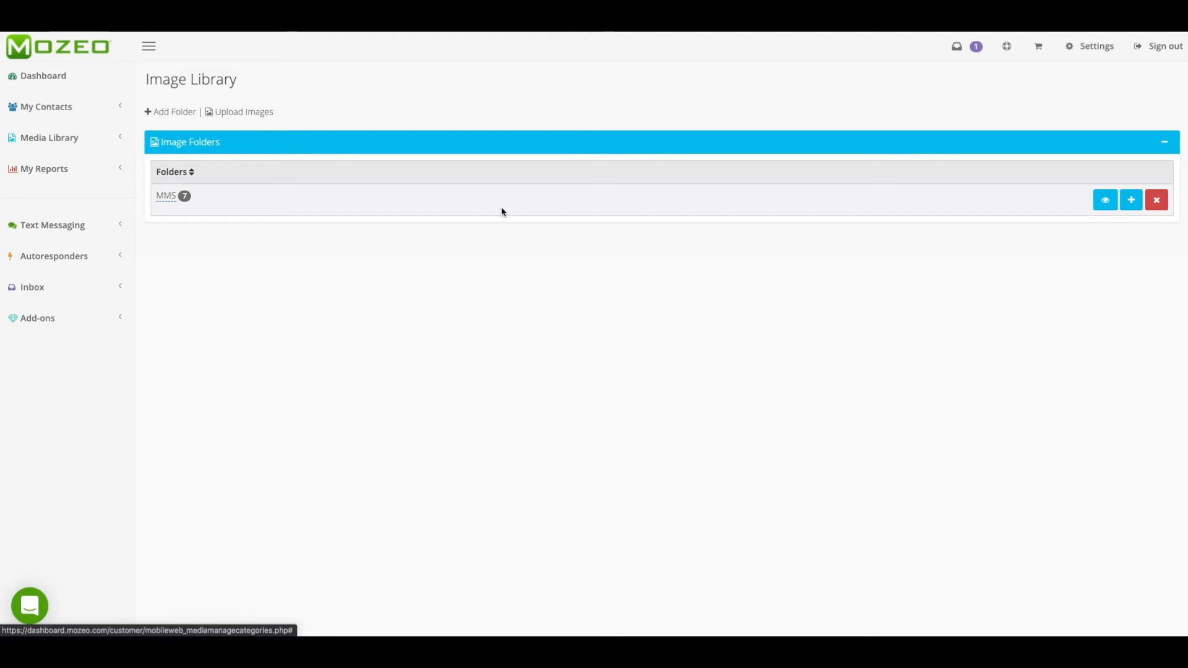
click(1105, 200)
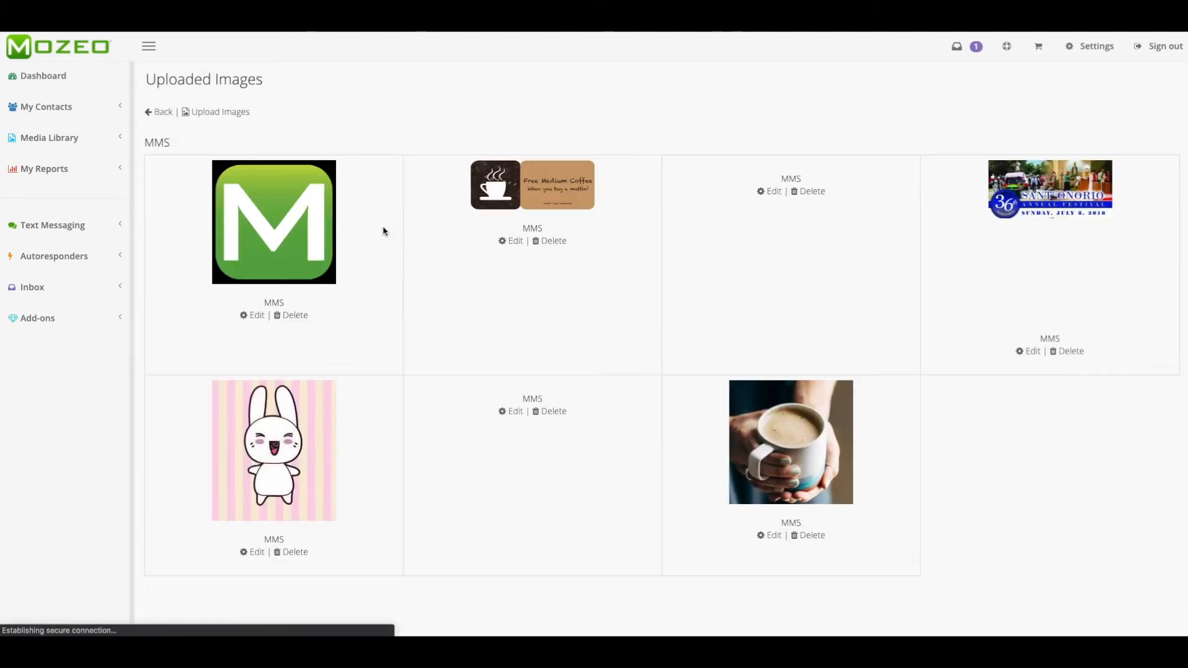
click(1064, 351)
click(706, 85)
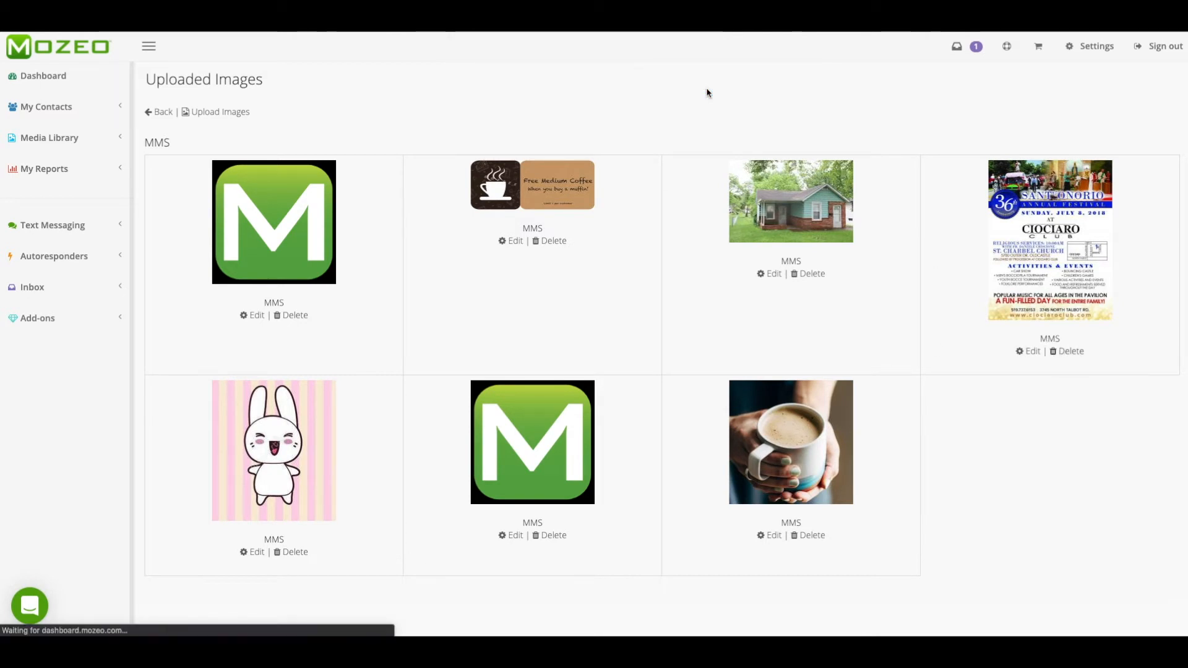
click(808, 312)
click(703, 89)
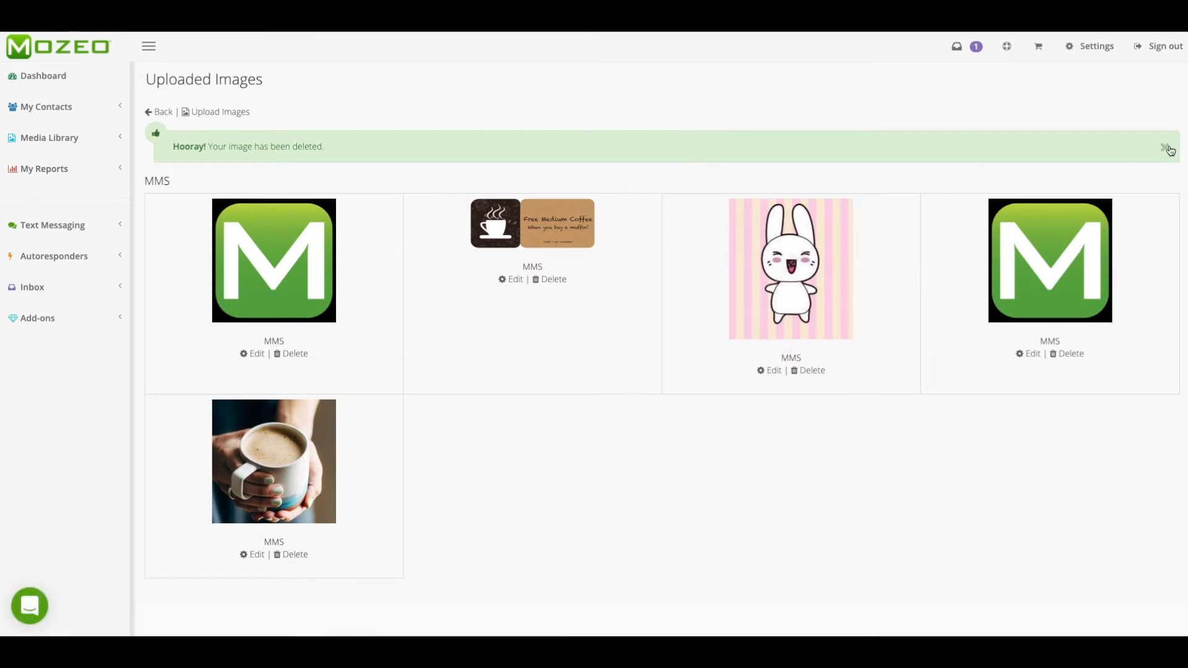
- Dismiss the deletion notice and delete the pink-striped bunny image and the first green M logo from the MMS folder
click(1165, 147)
click(812, 331)
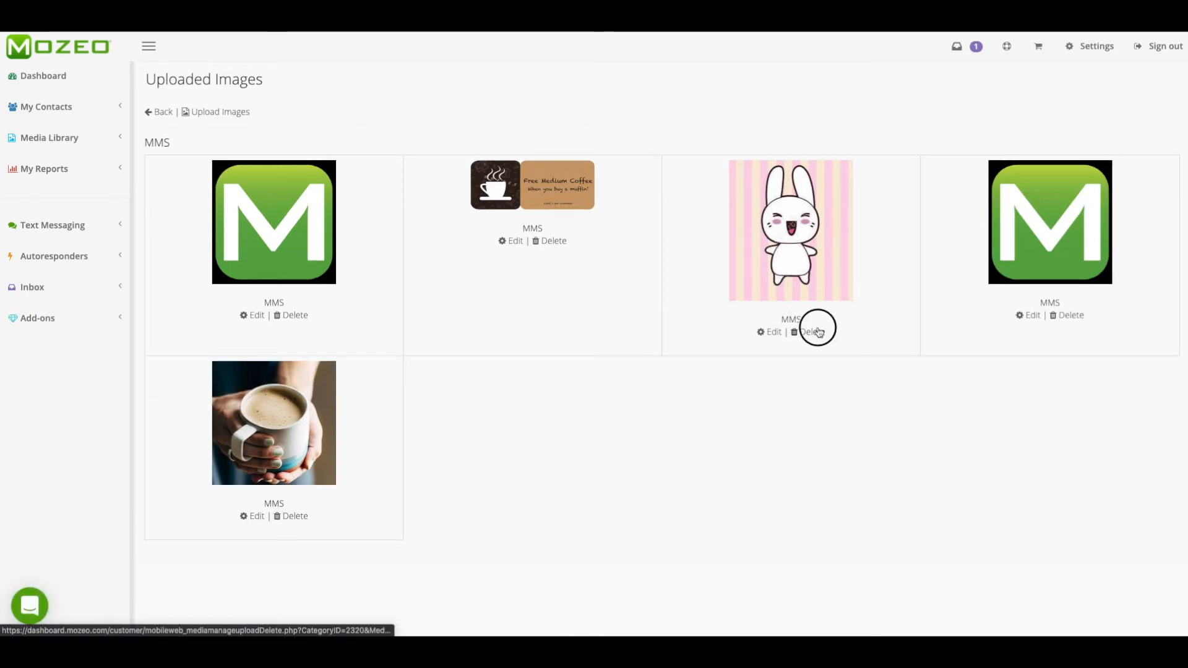
click(701, 90)
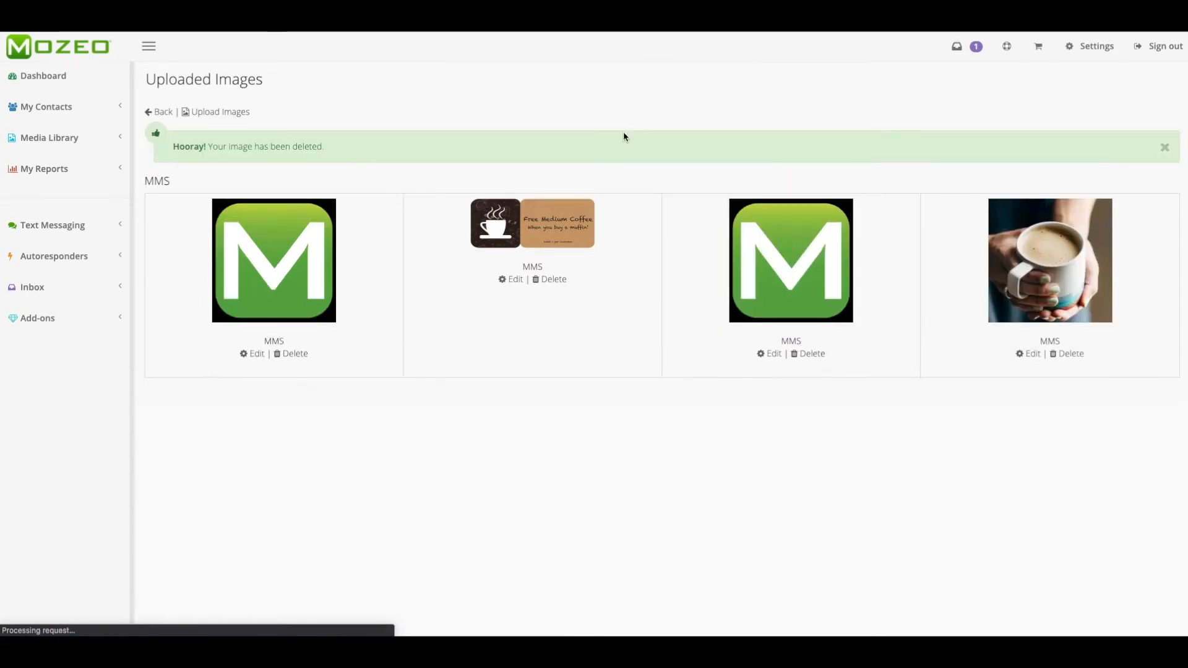
click(292, 353)
click(700, 90)
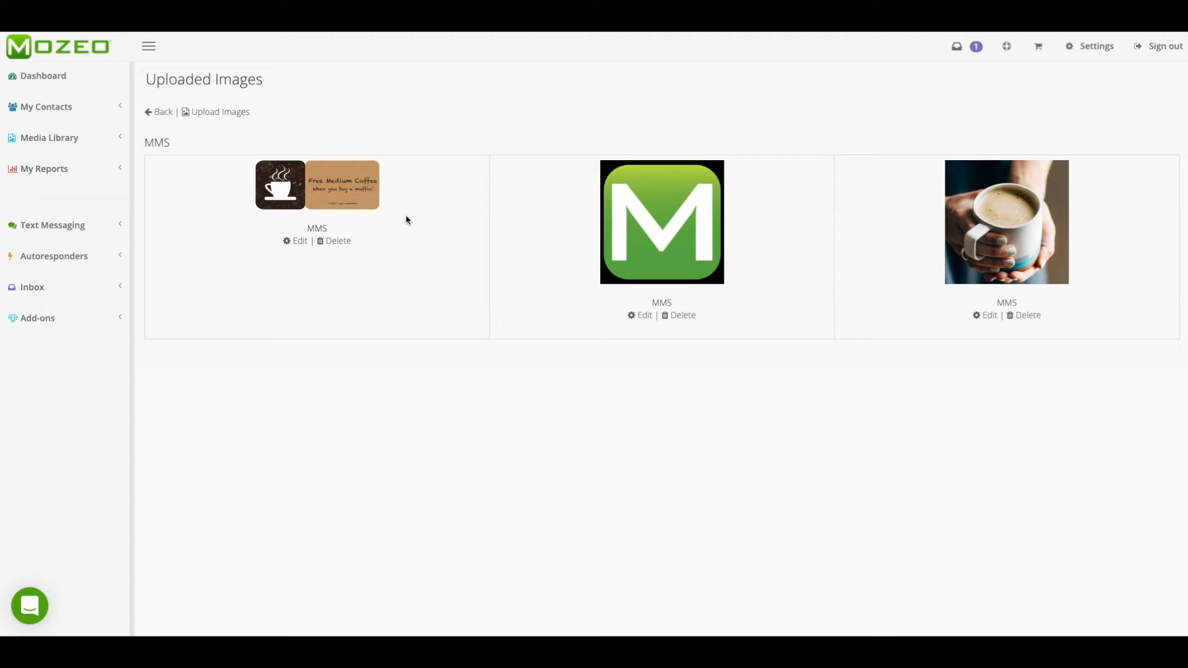
- Return to the Image Library folder list and look over the Media Library's view and add image options
click(150, 111)
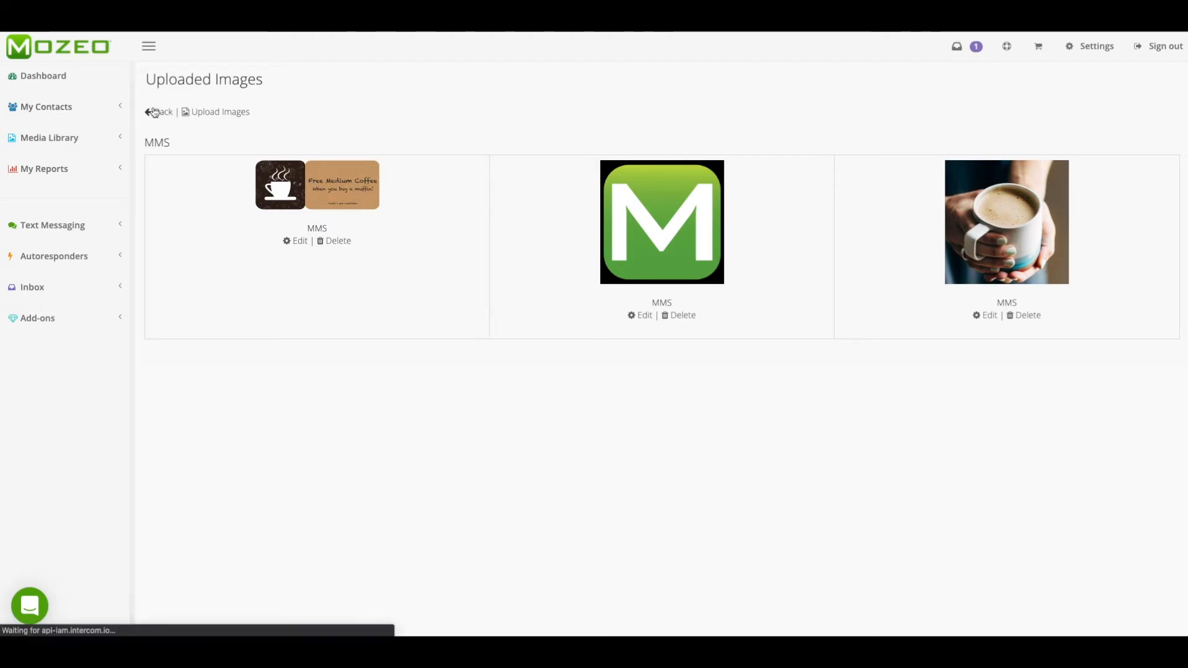
click(48, 141)
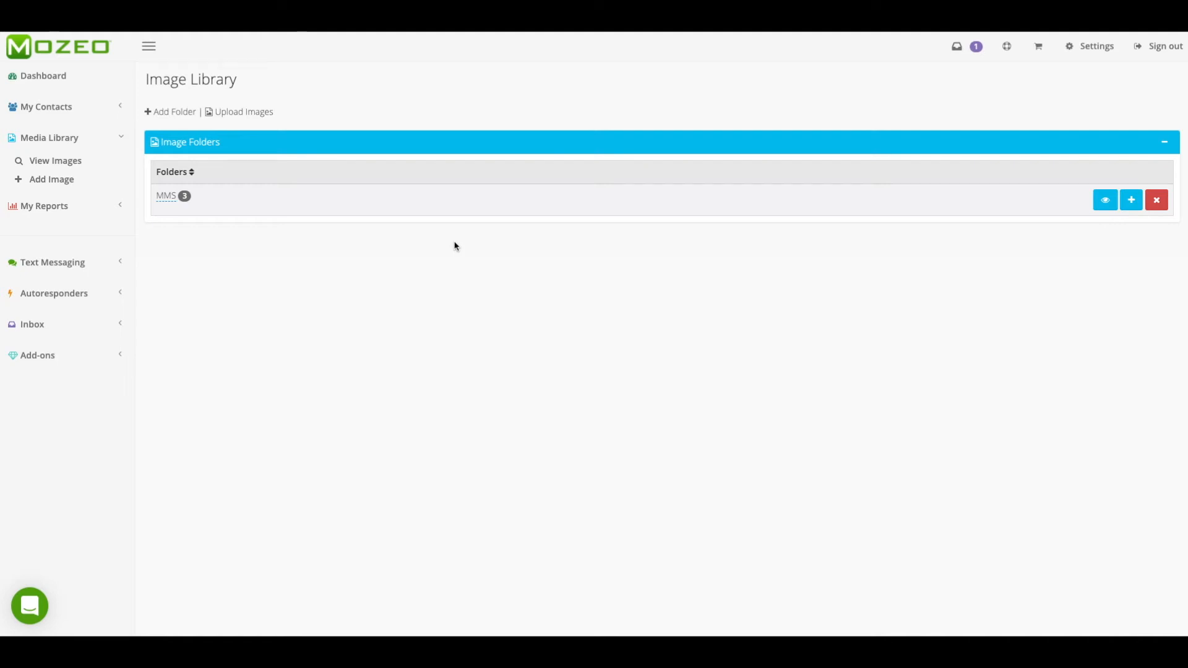
click(64, 138)
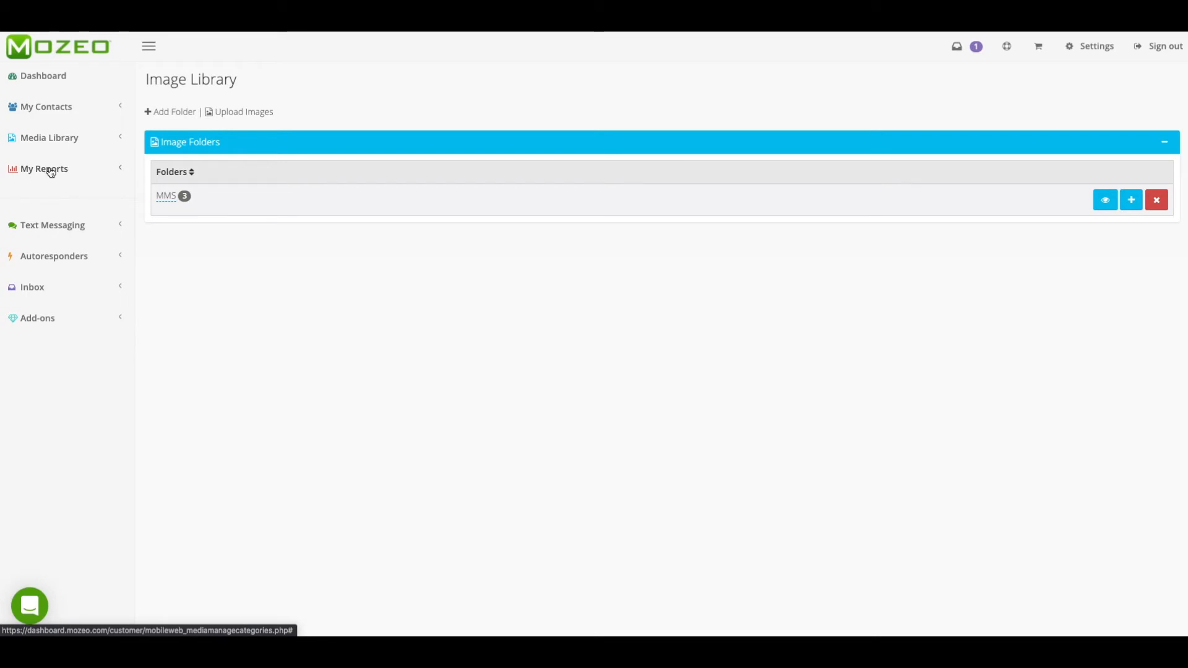
- Look over the Text Messaging API documentation page, and examine the contact search and message controls for sending a single message
click(68, 227)
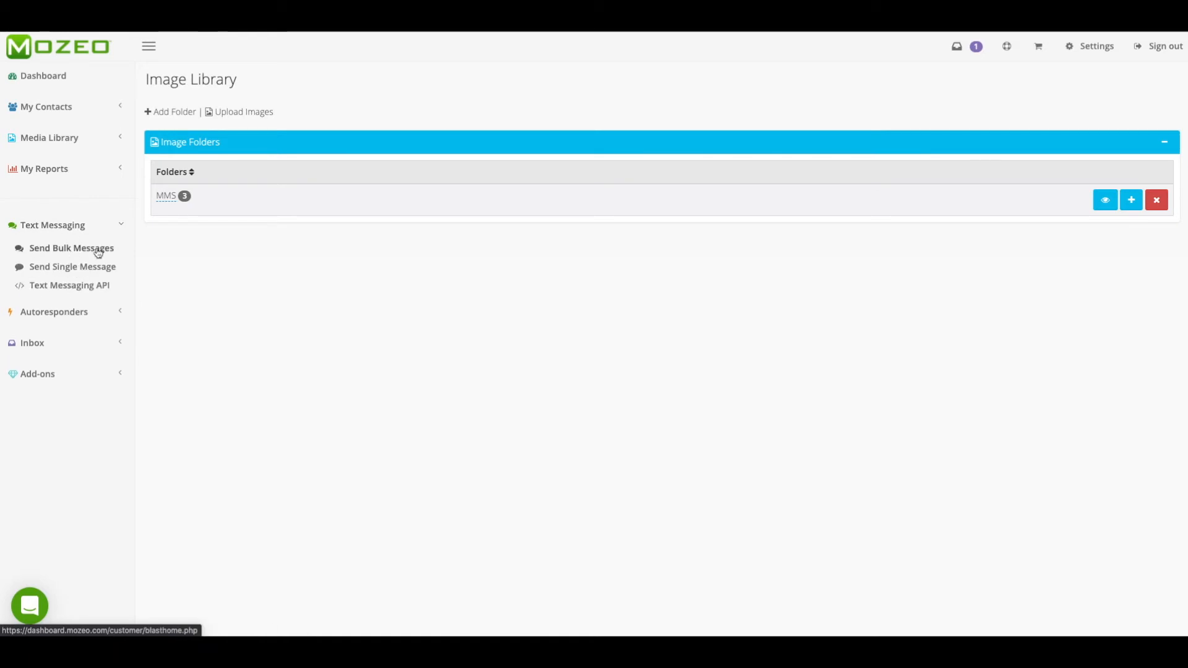
click(93, 287)
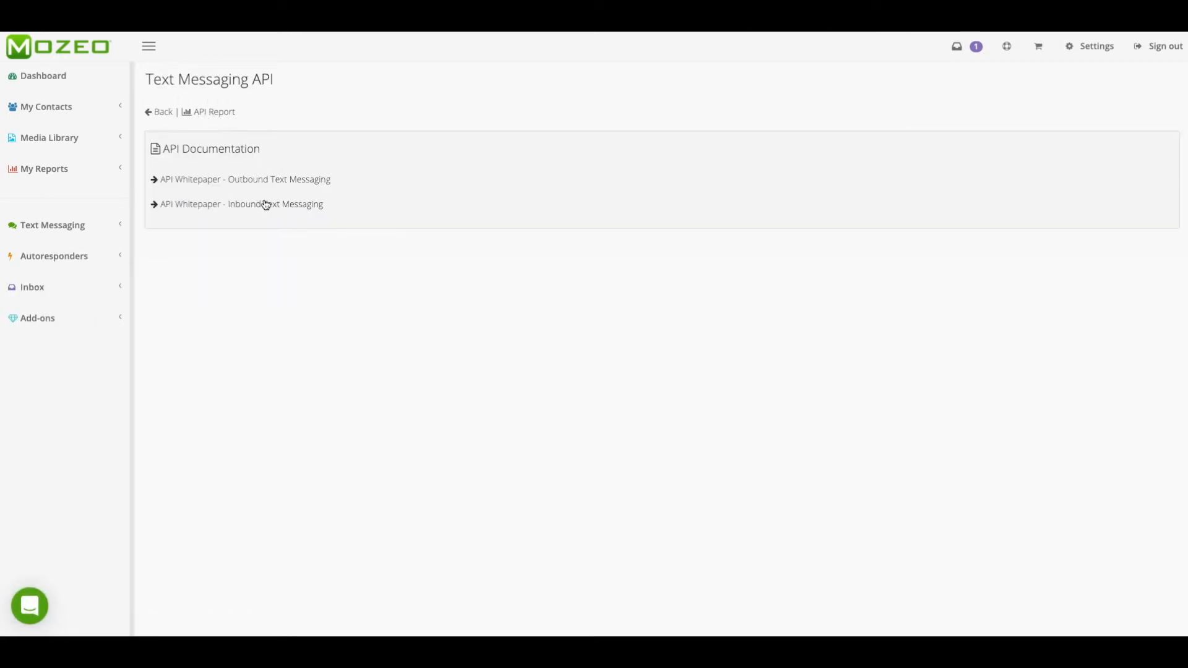
click(81, 230)
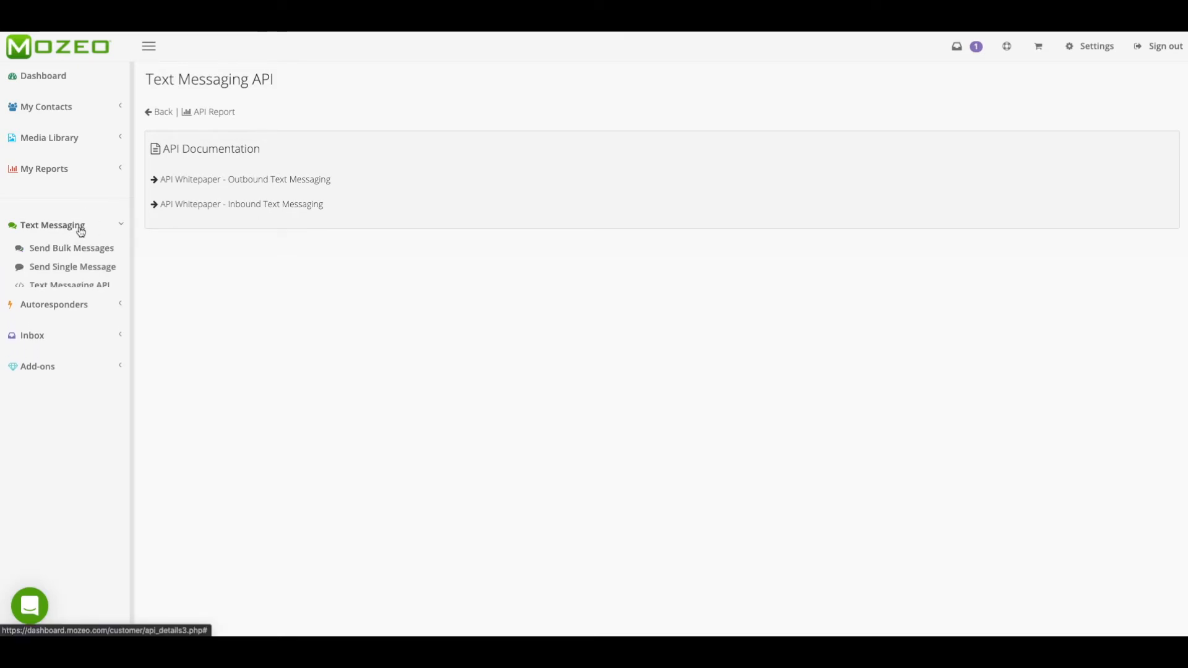
click(68, 266)
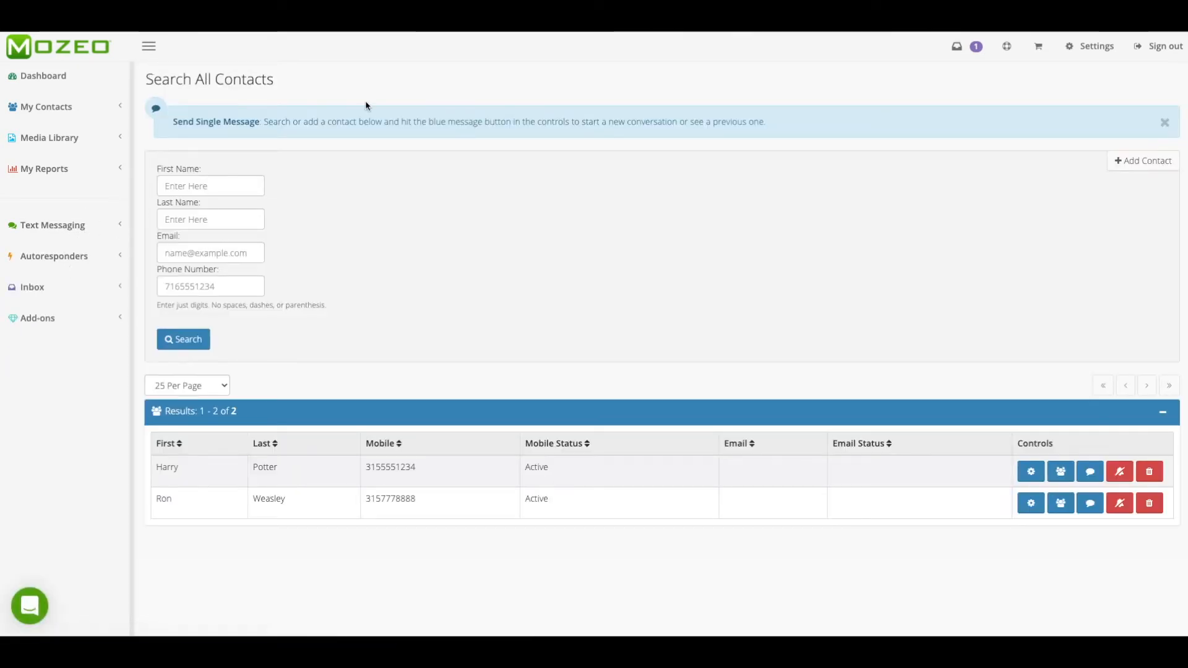
click(180, 284)
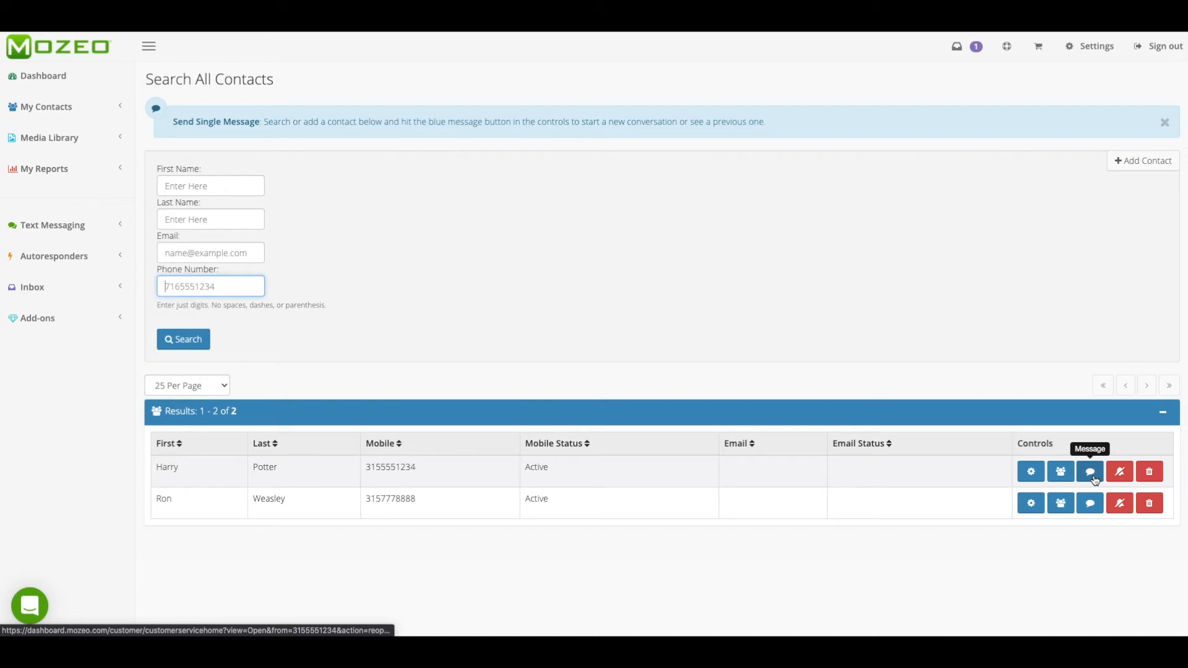
- Open the saved "Hello World!" text from the bulk messages for editing
click(71, 229)
click(75, 248)
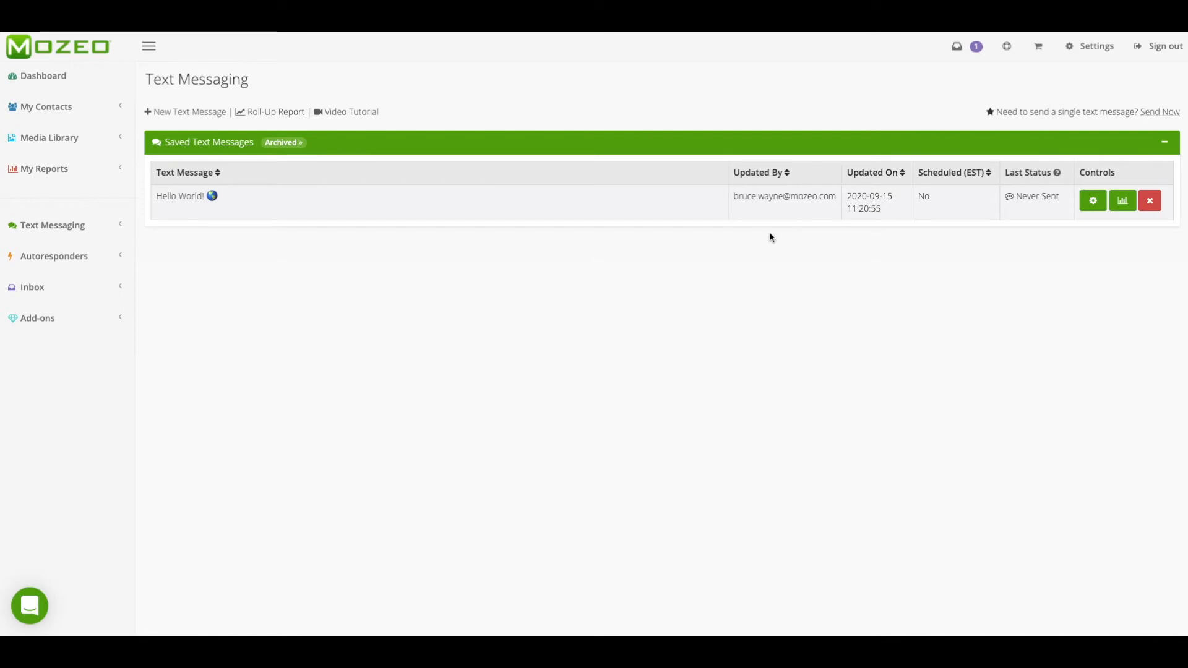
click(1092, 203)
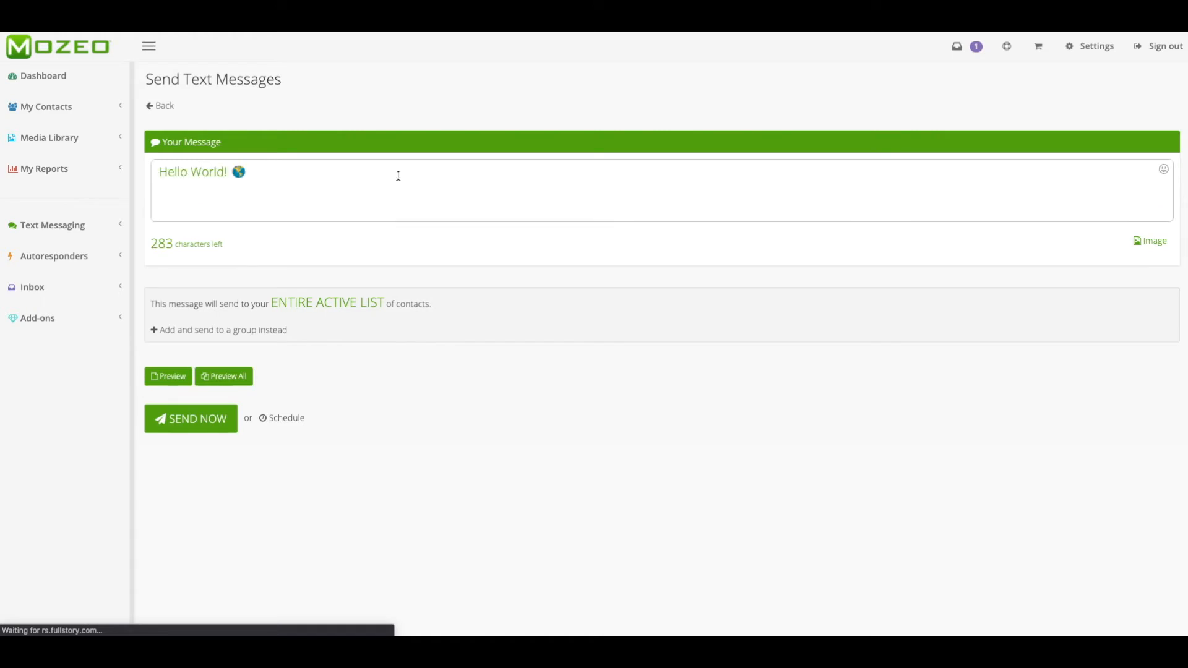
- Look over the emoji picker, close it without choosing one, and delete the globe emoji from the message
click(398, 175)
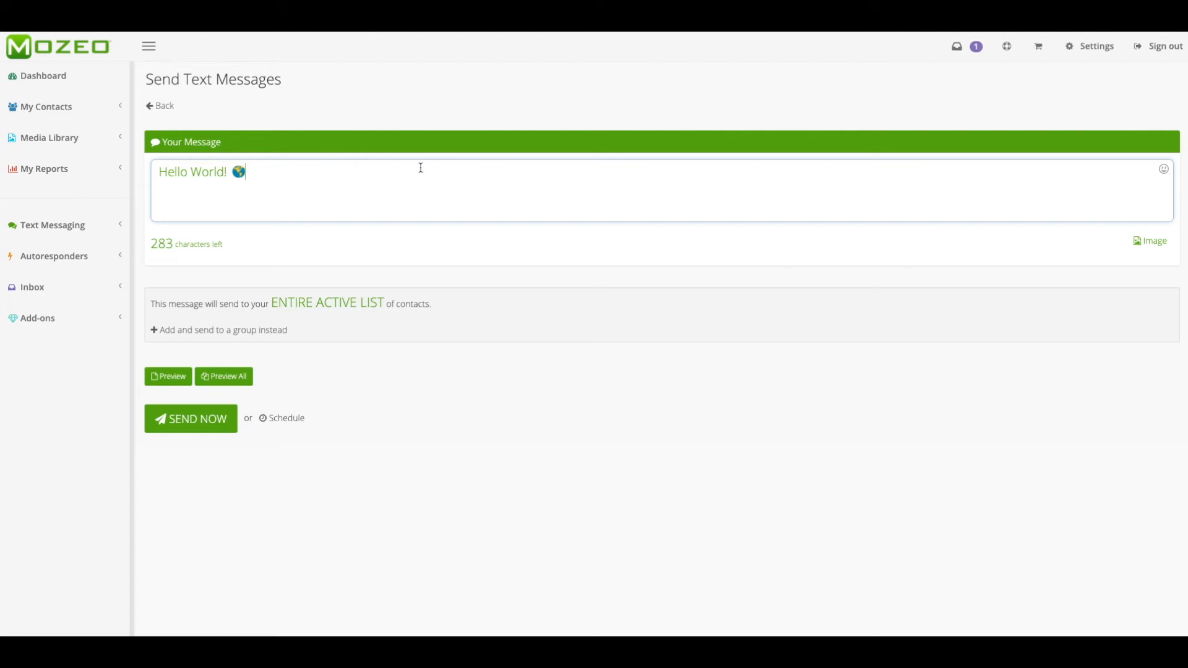
click(1165, 176)
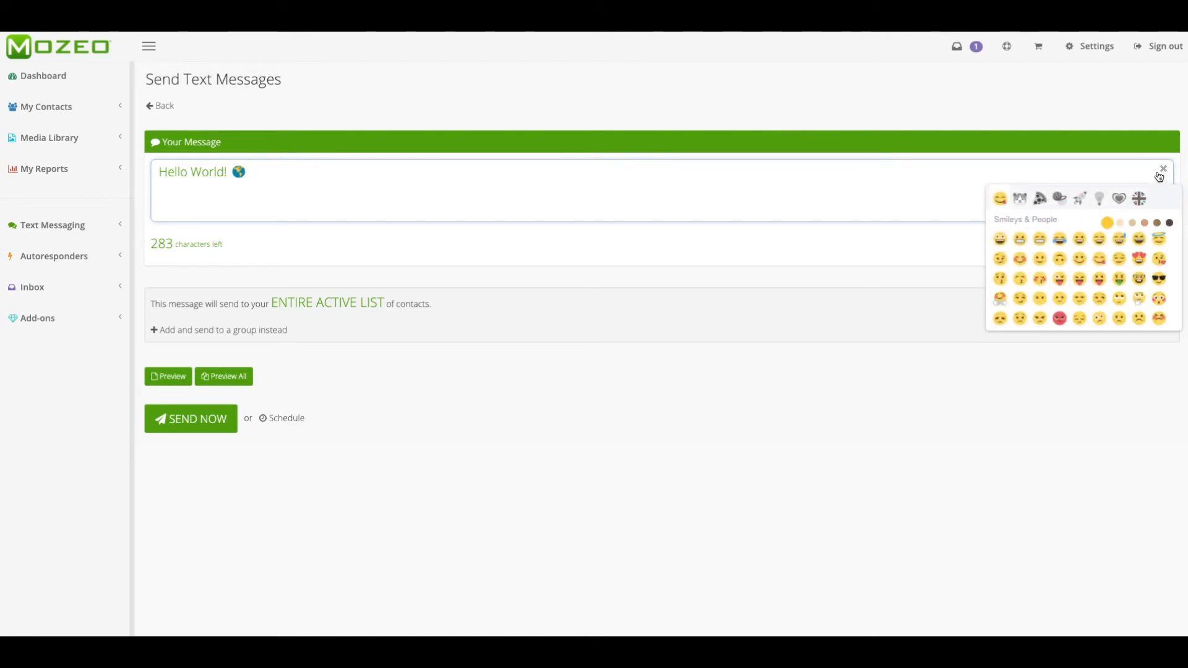
click(1163, 170)
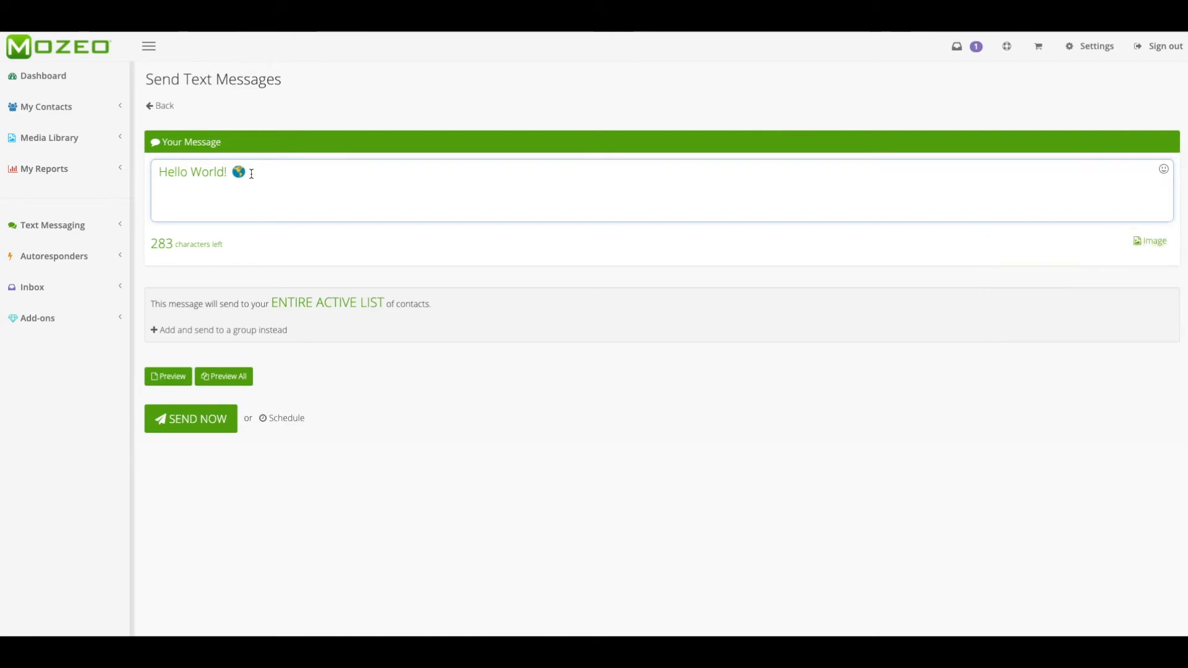
drag(251, 173, 233, 172)
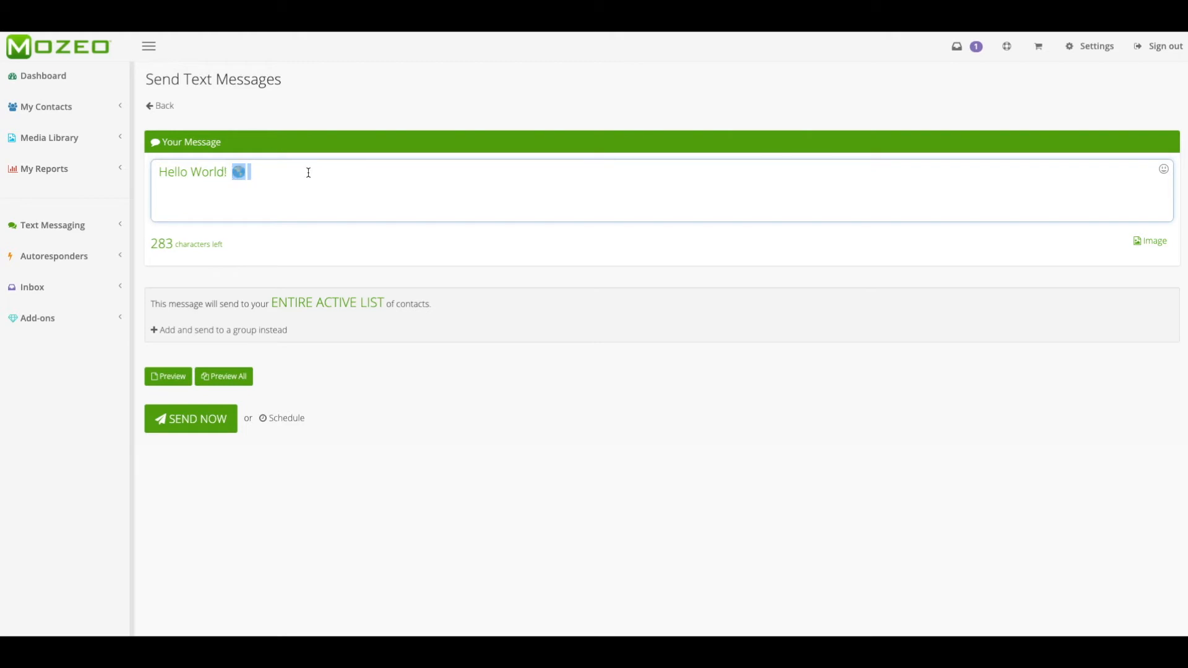
key(BackSpace)
- Try attaching the existing green M logo image to the message, and remove it again
click(1150, 241)
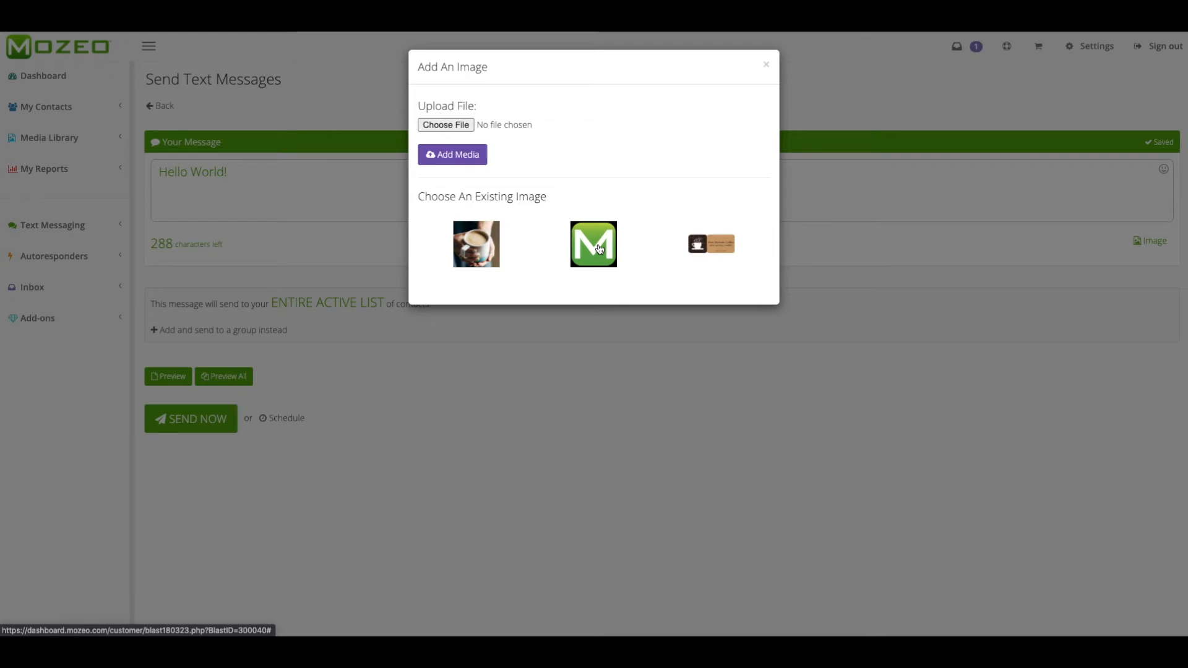
click(599, 248)
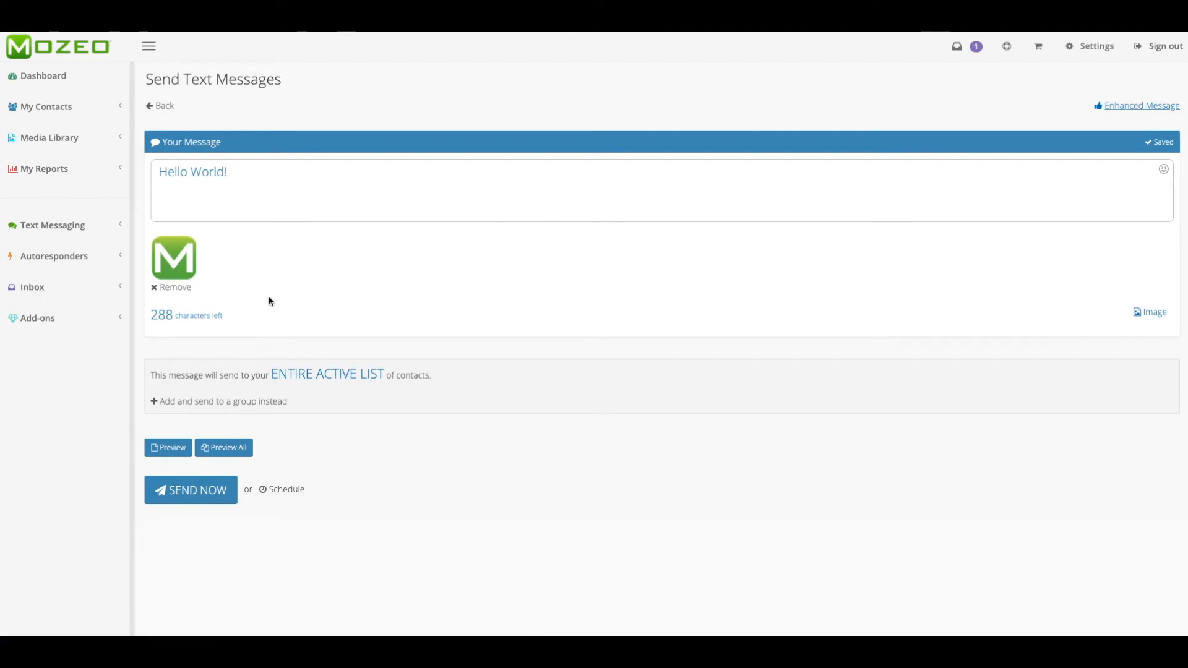
click(179, 288)
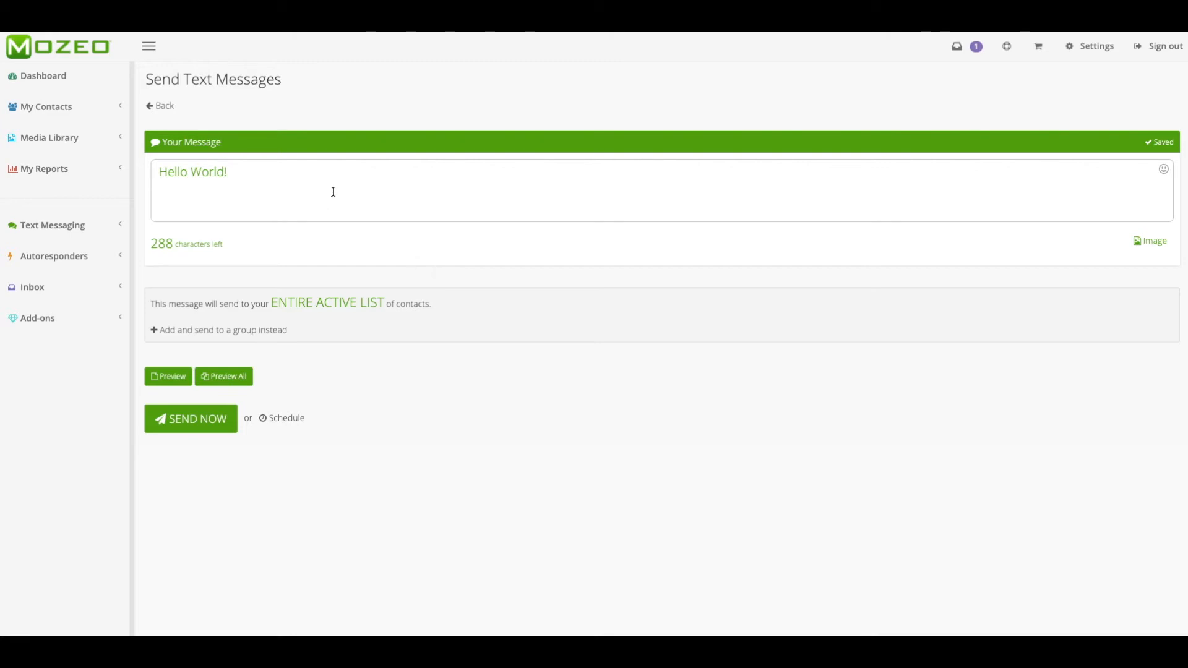
- Try extending the message with filler text past the standard length, and delete the filler so only "Hello World!" is left
text(ljka lfas flskd fjlk)
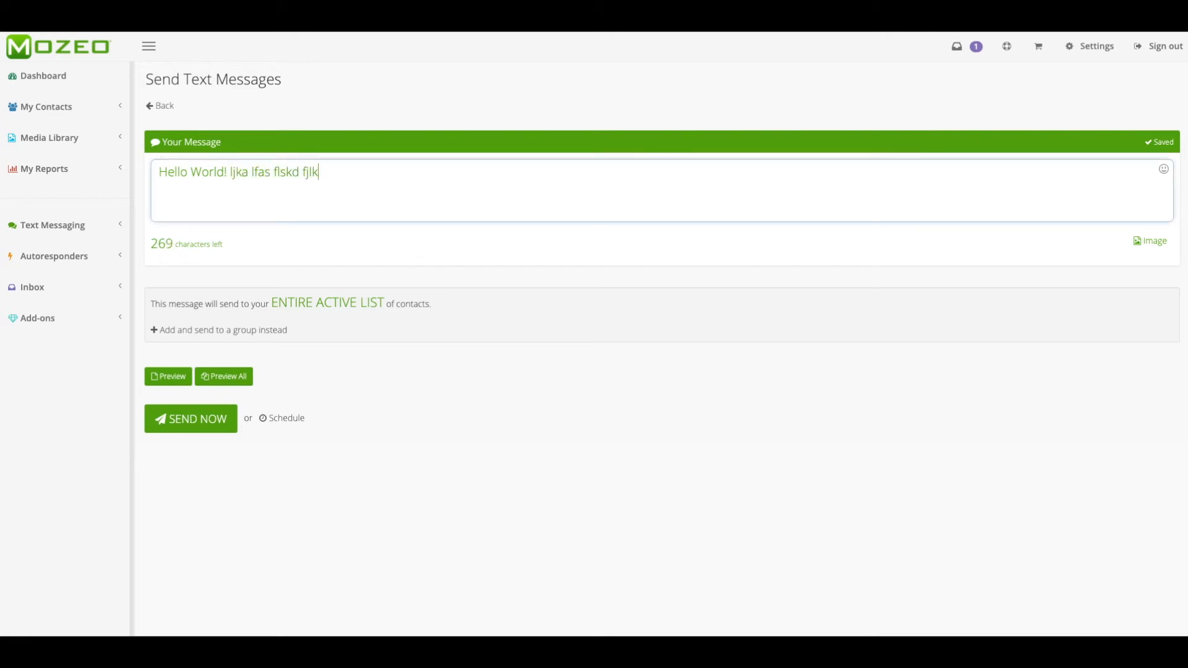
text(sd jflksd flk sdflk jsdflk sdlfk jsldk fjls dkjfl)
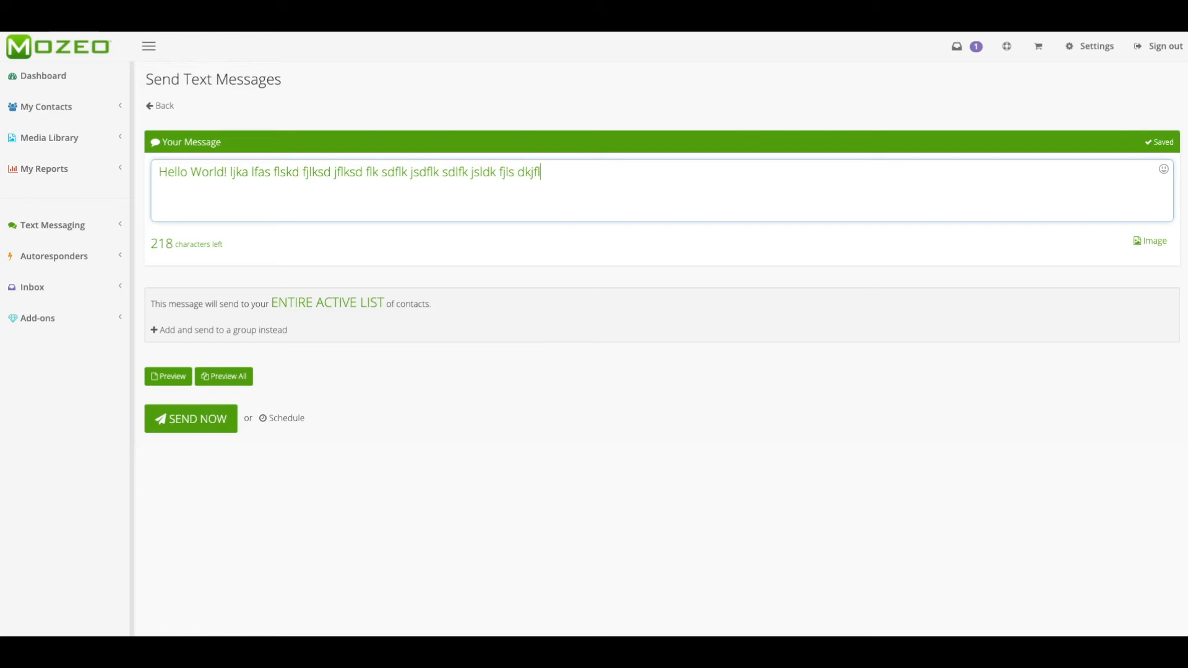
text(k sdfl ksdfl kjsdlf ksld kfjl sdkfj sldkfj lsdkj f)
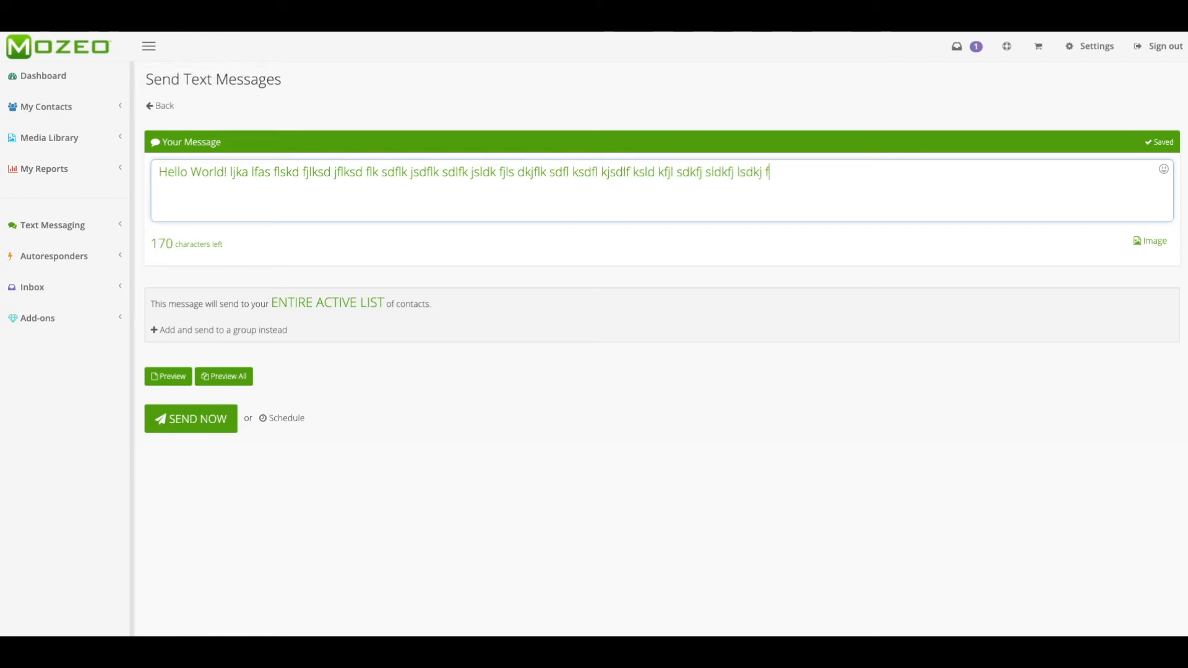
text(lks dflk jsdflkj sdflkj sdfj)
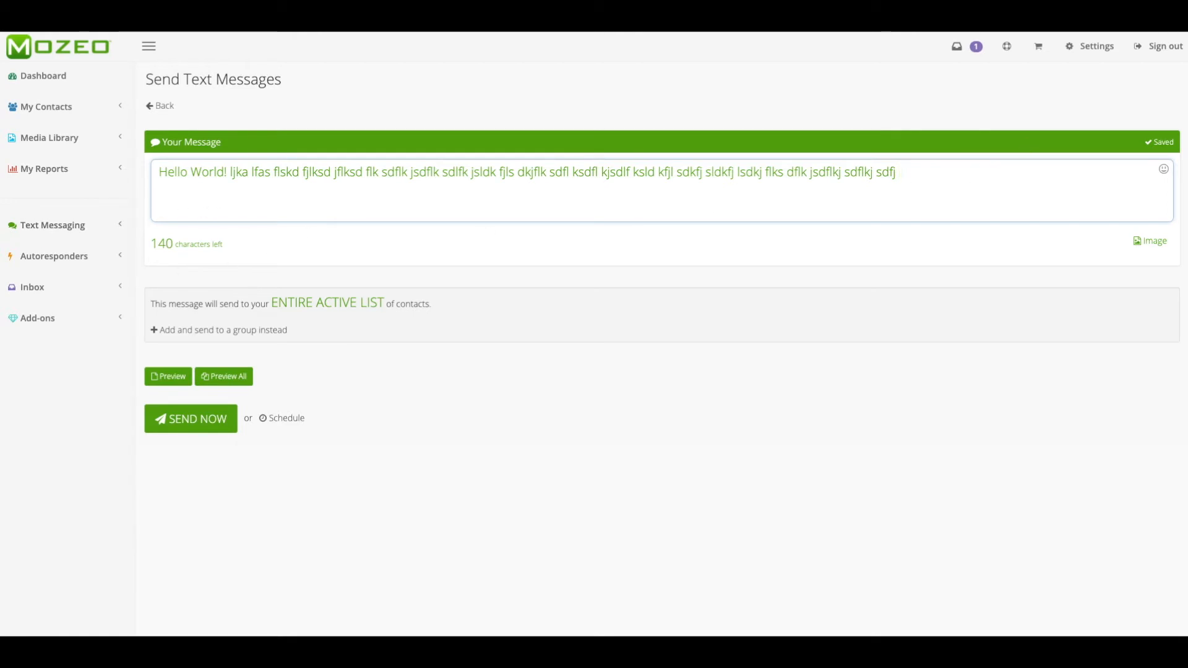
text(n)
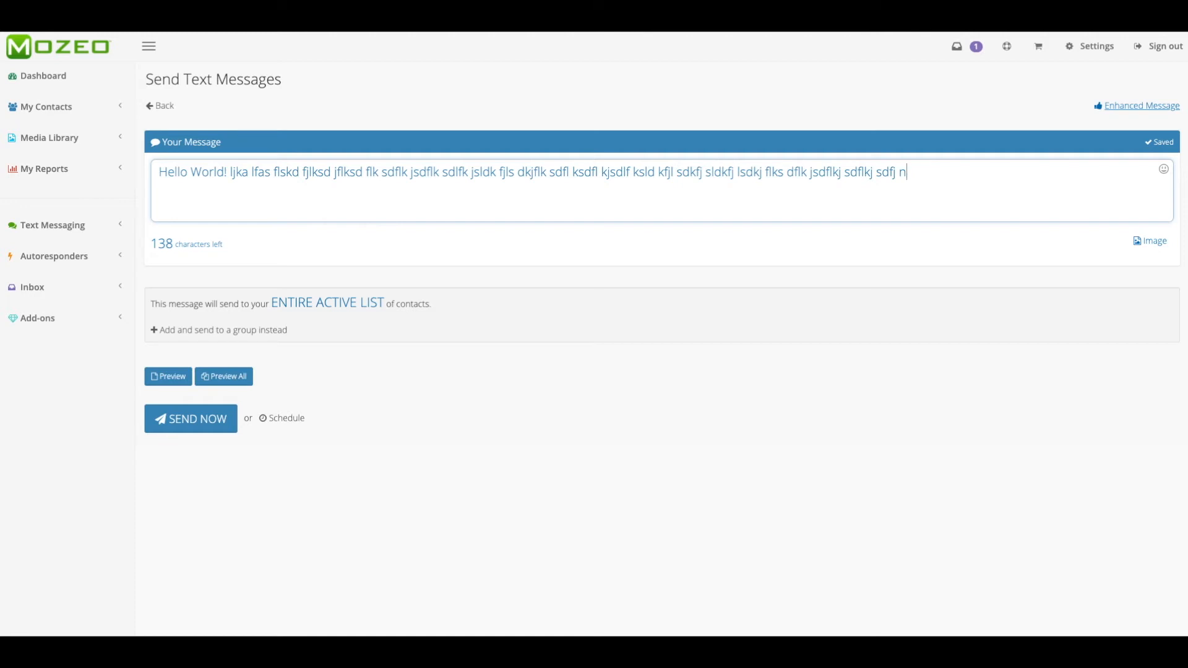
drag(232, 174, 920, 173)
key(BackSpace)
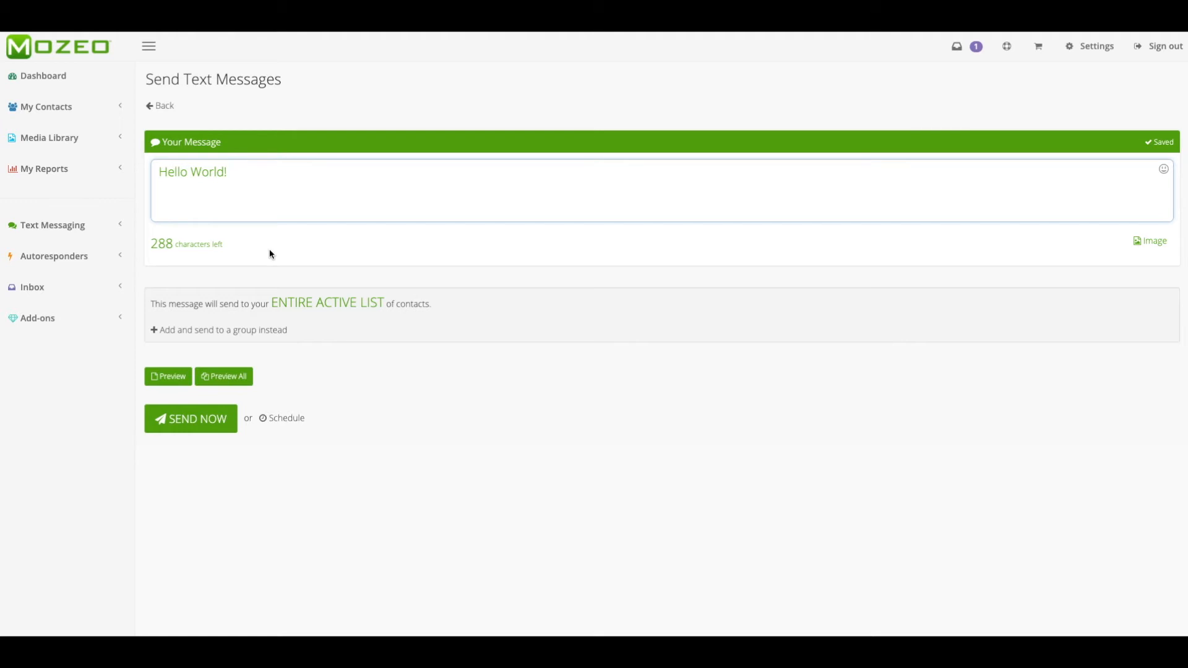
- Limit the message's recipients to Group 1 using the send to specific groups option, and save the selection
drag(277, 301, 366, 303)
click(375, 318)
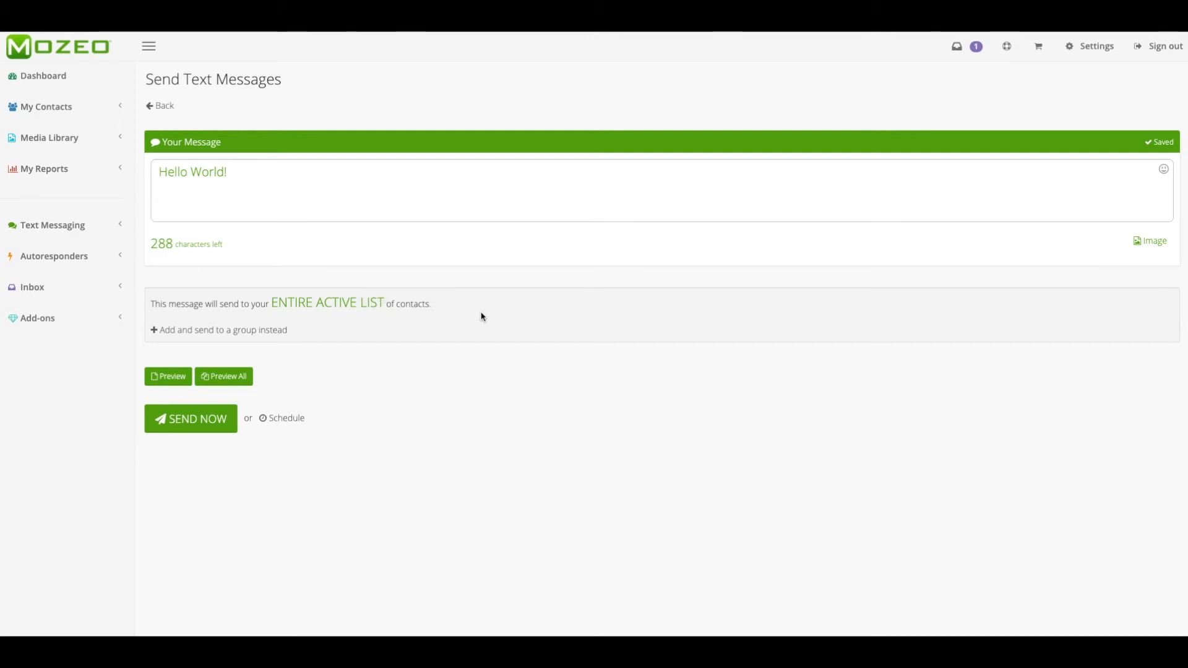
click(249, 331)
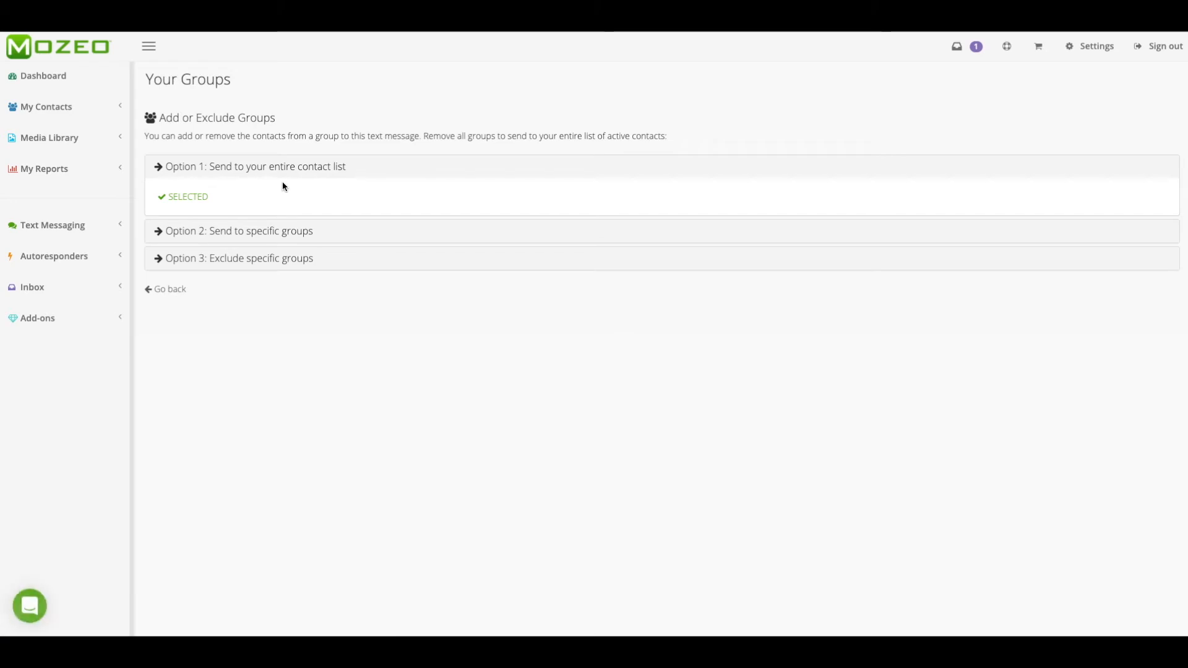
click(252, 231)
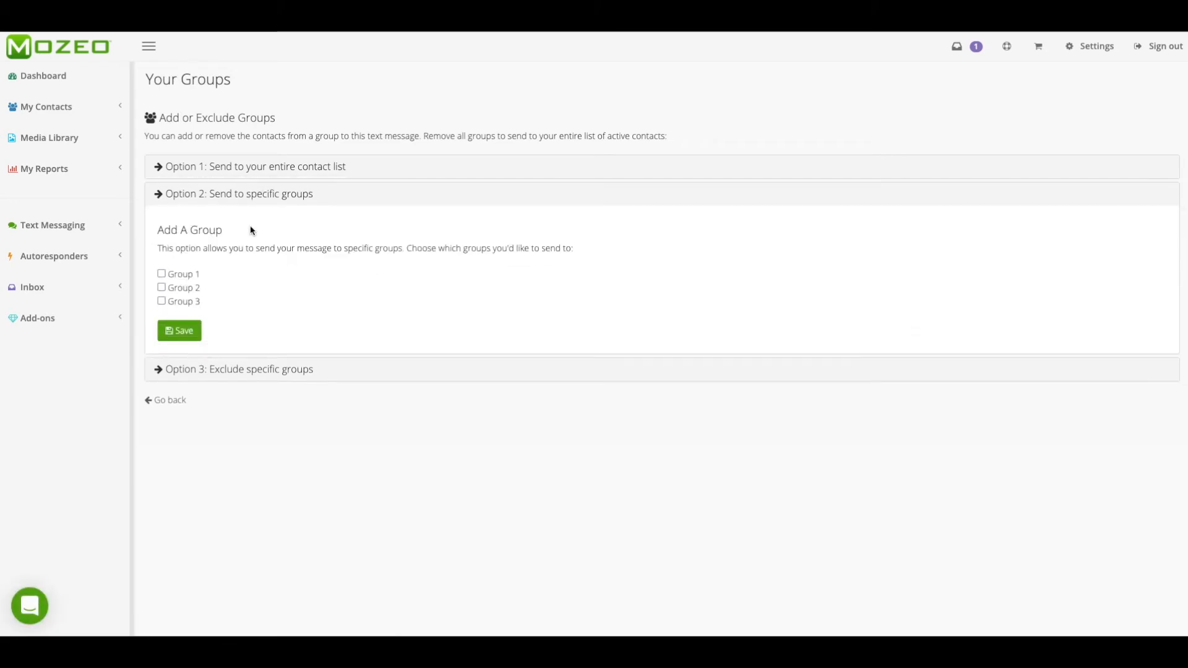
click(162, 274)
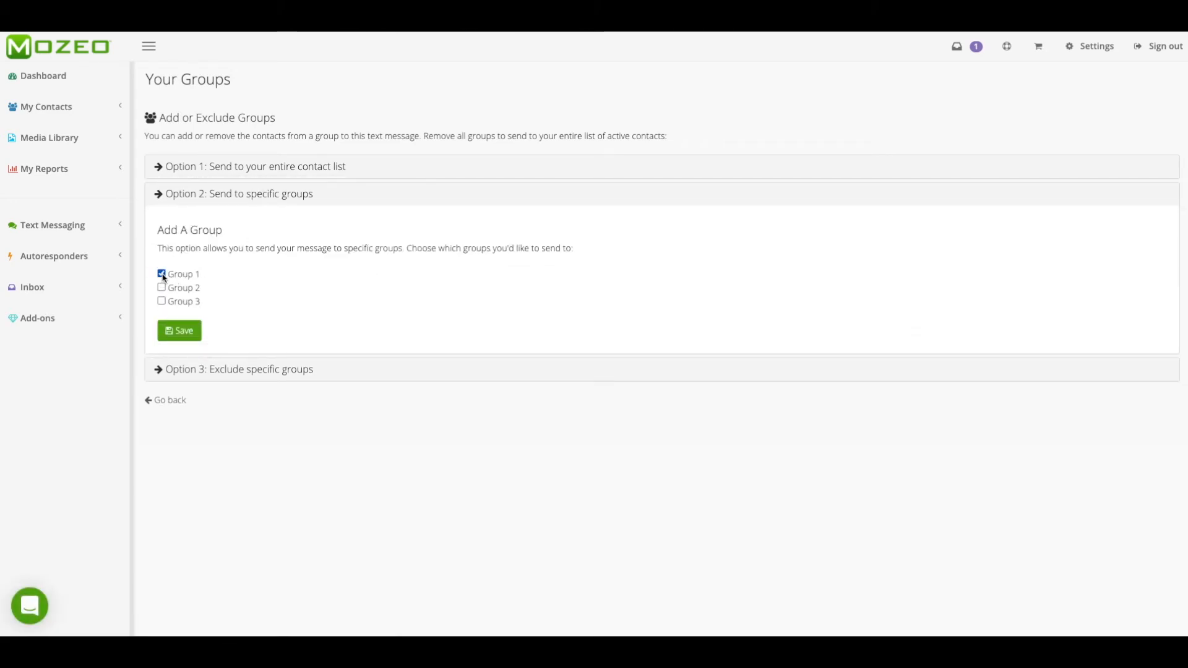
click(181, 331)
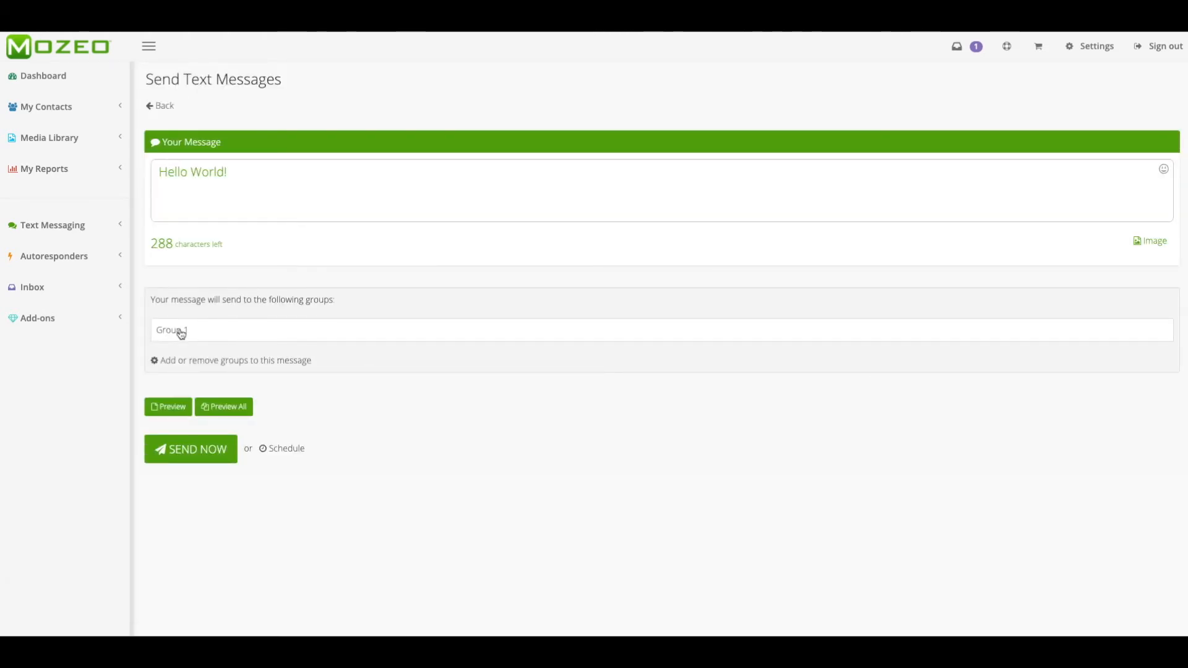
- Set the message's recipients back to the entire contact list
click(202, 366)
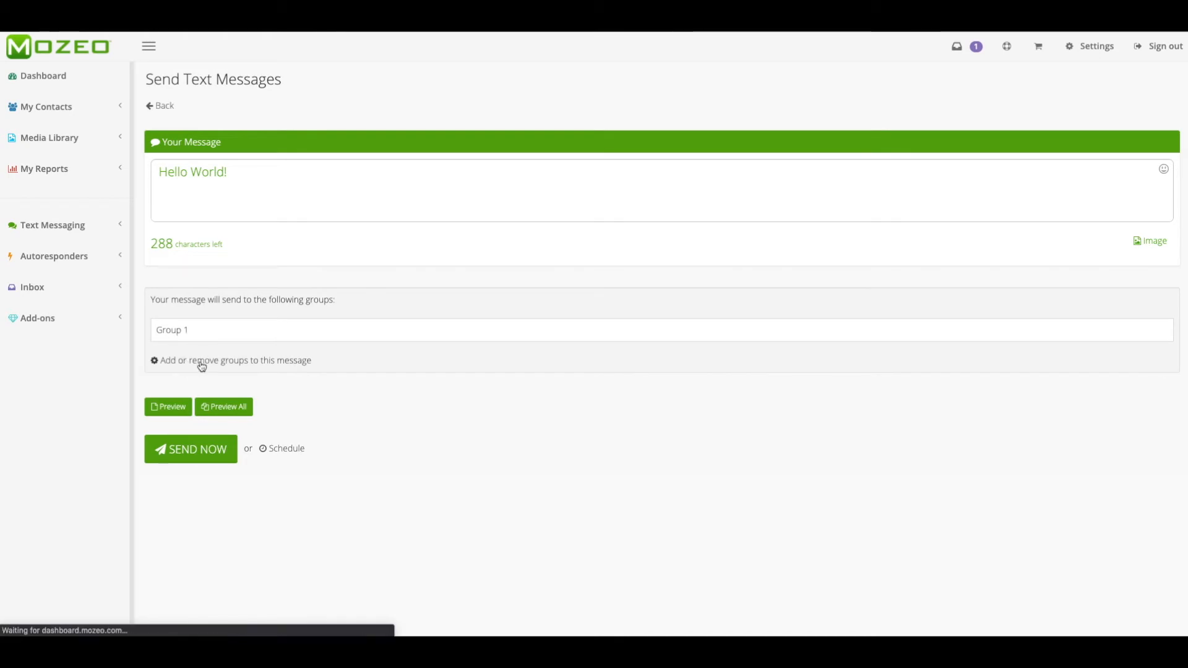
click(257, 167)
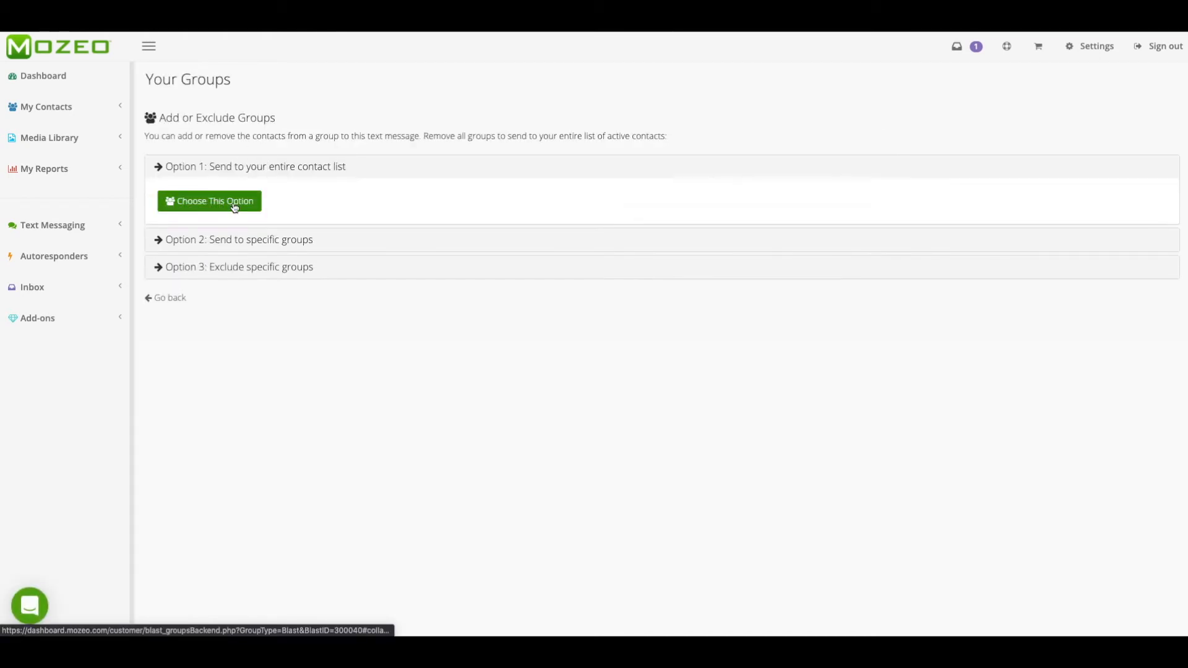
click(236, 202)
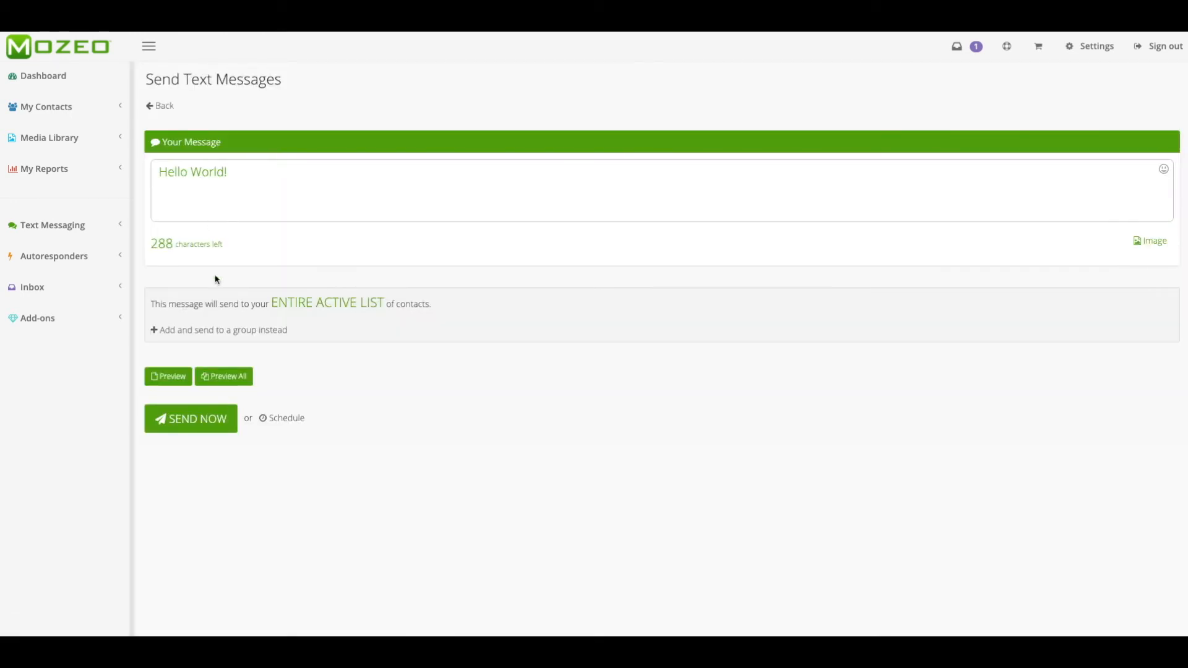
- Exclude Group 1 from the message's recipients and save the group selection
click(223, 333)
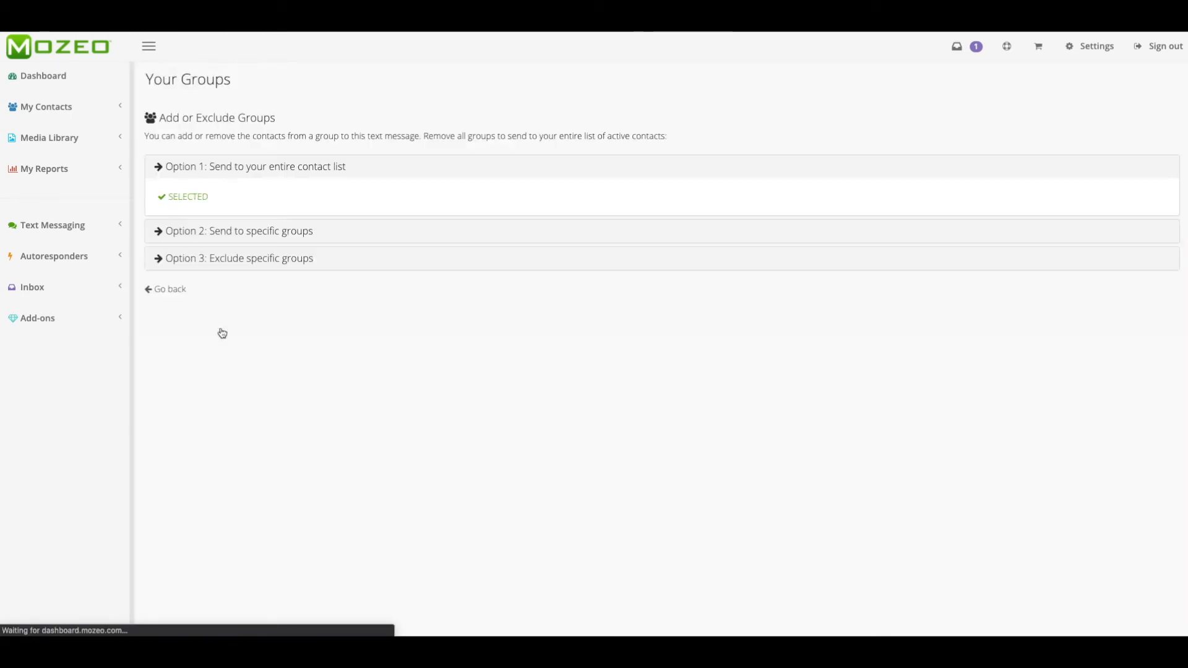
click(262, 259)
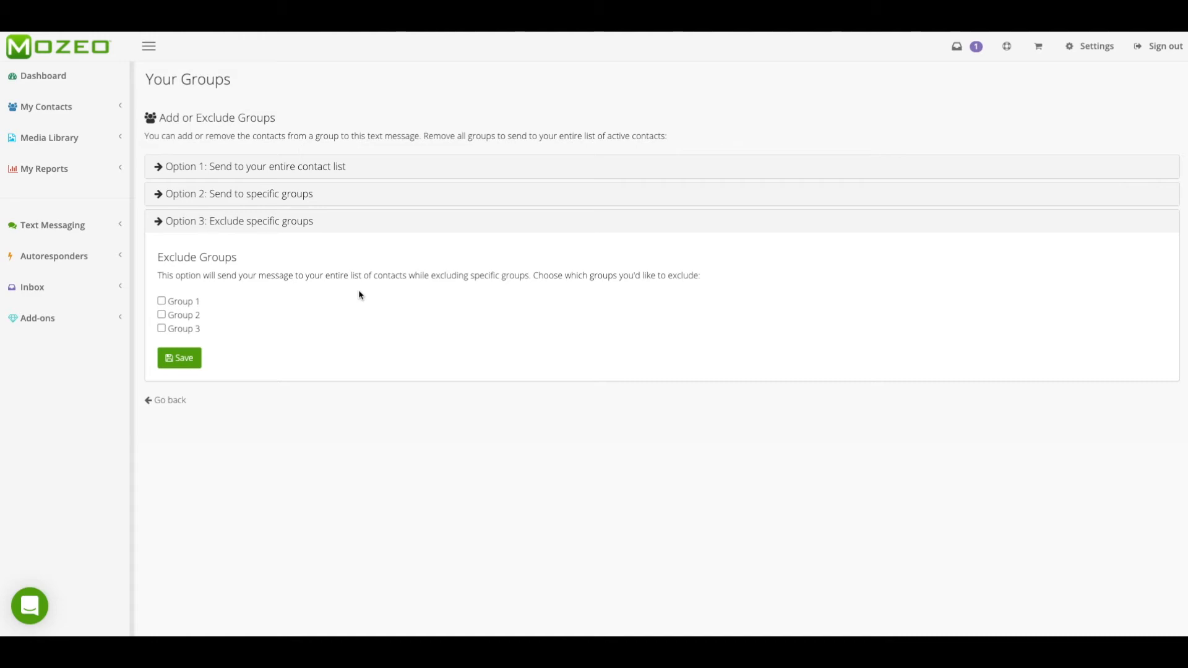
click(162, 301)
click(180, 359)
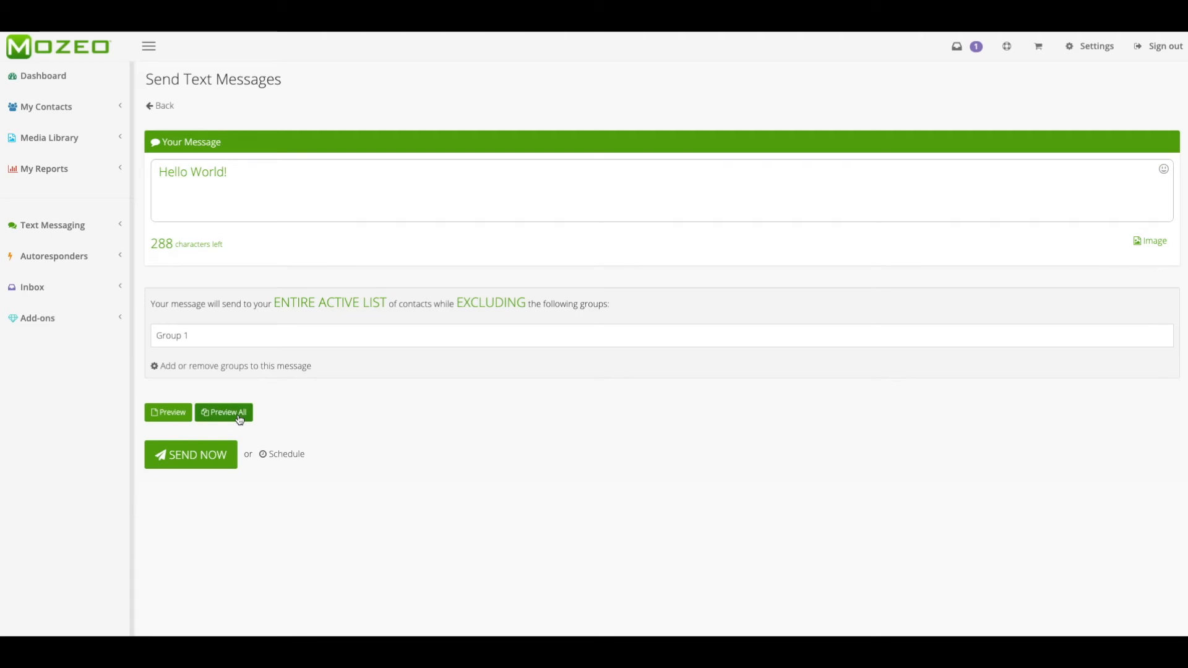
- Schedule the message as a one-time send on 2020-09-19 at 2 PM
click(278, 458)
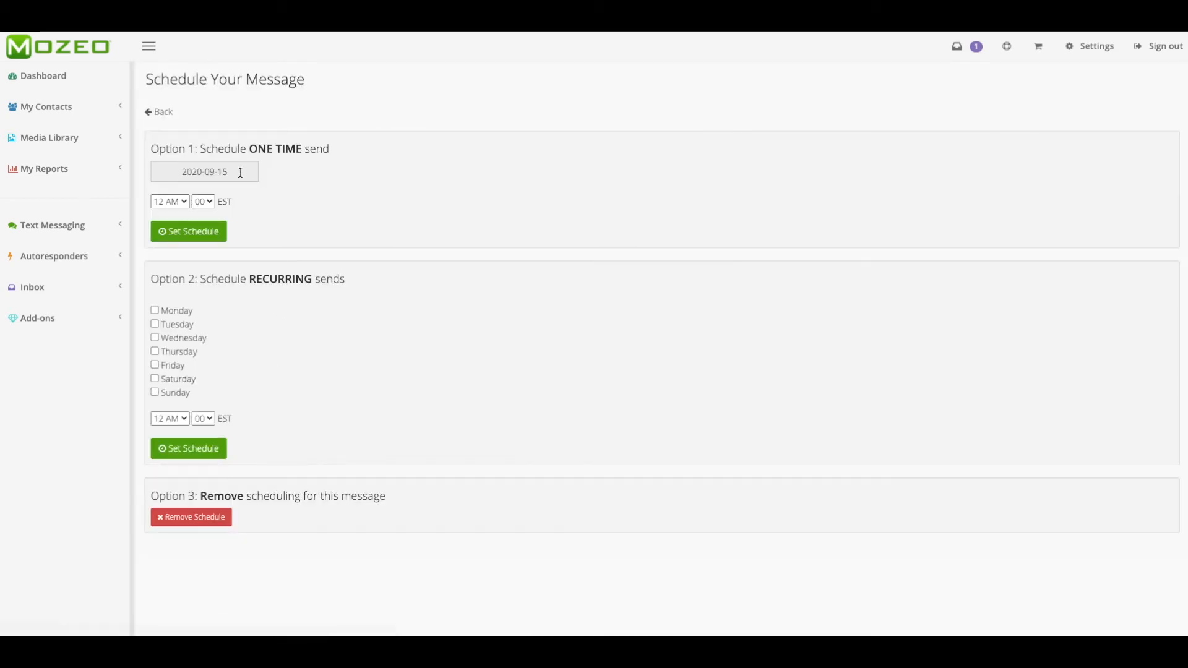
click(240, 172)
click(278, 272)
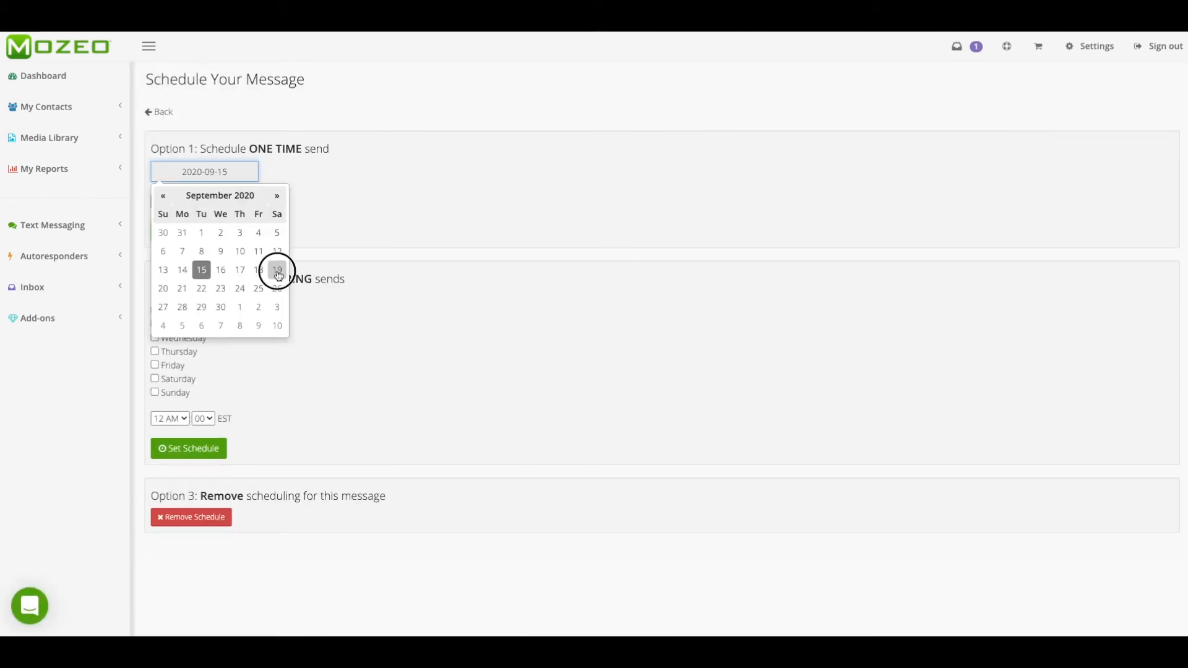
click(185, 202)
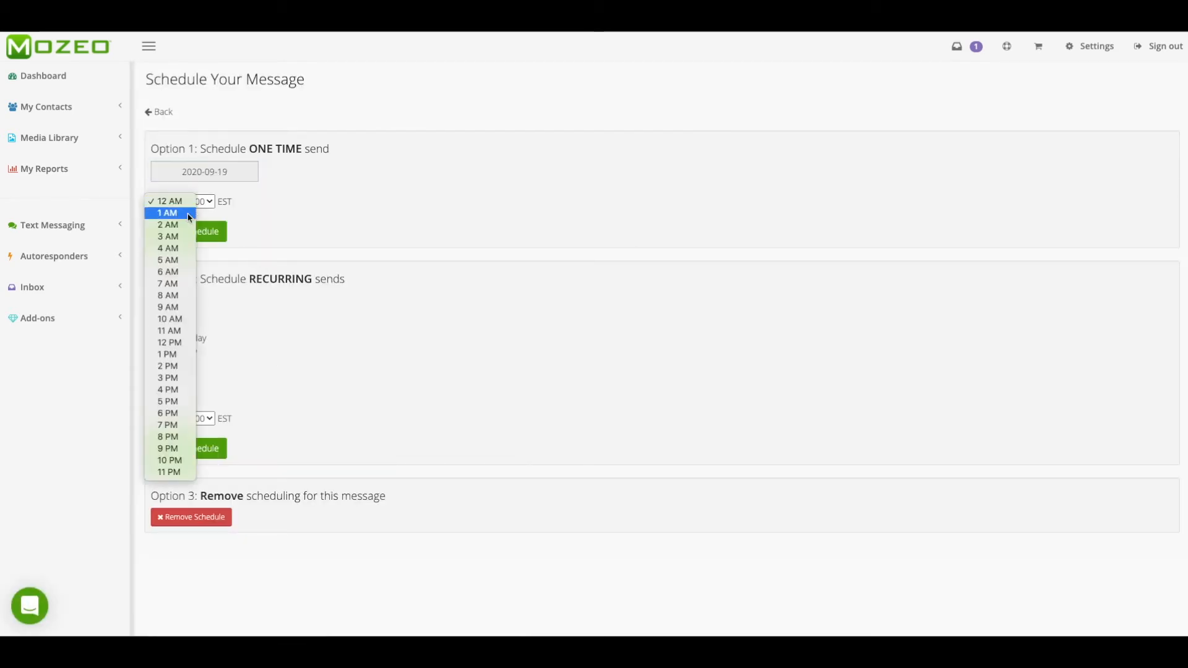
click(176, 369)
click(195, 238)
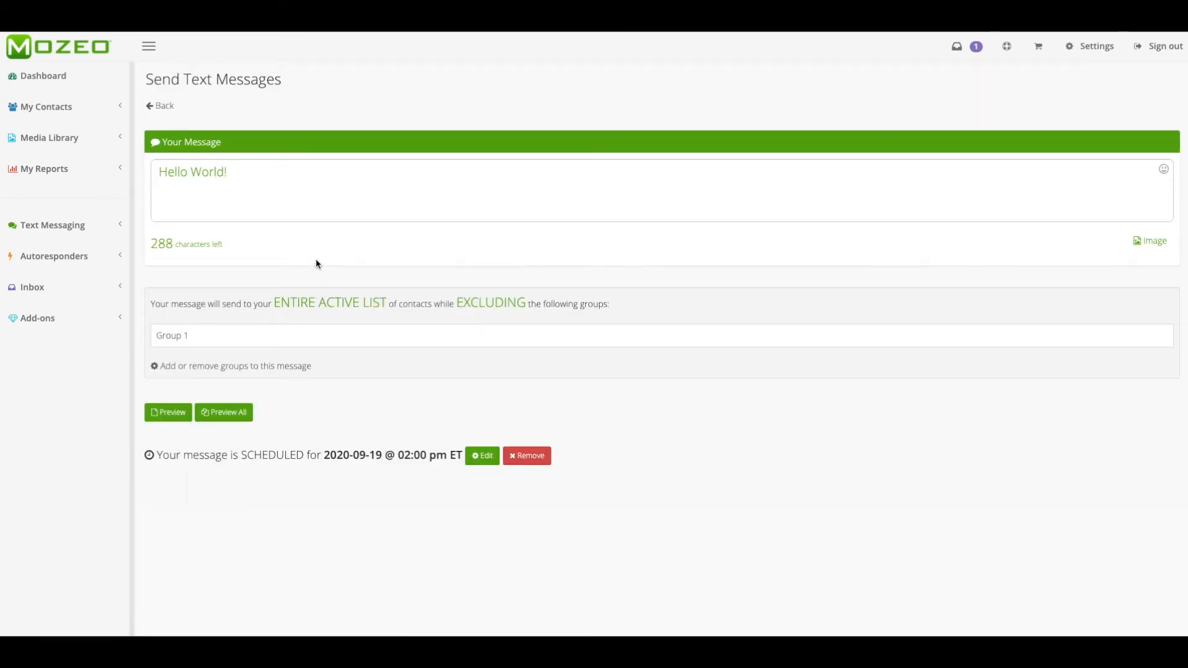
- Reopen the "Hello World!" text from the saved messages, remove its schedule, and return to the list
click(164, 107)
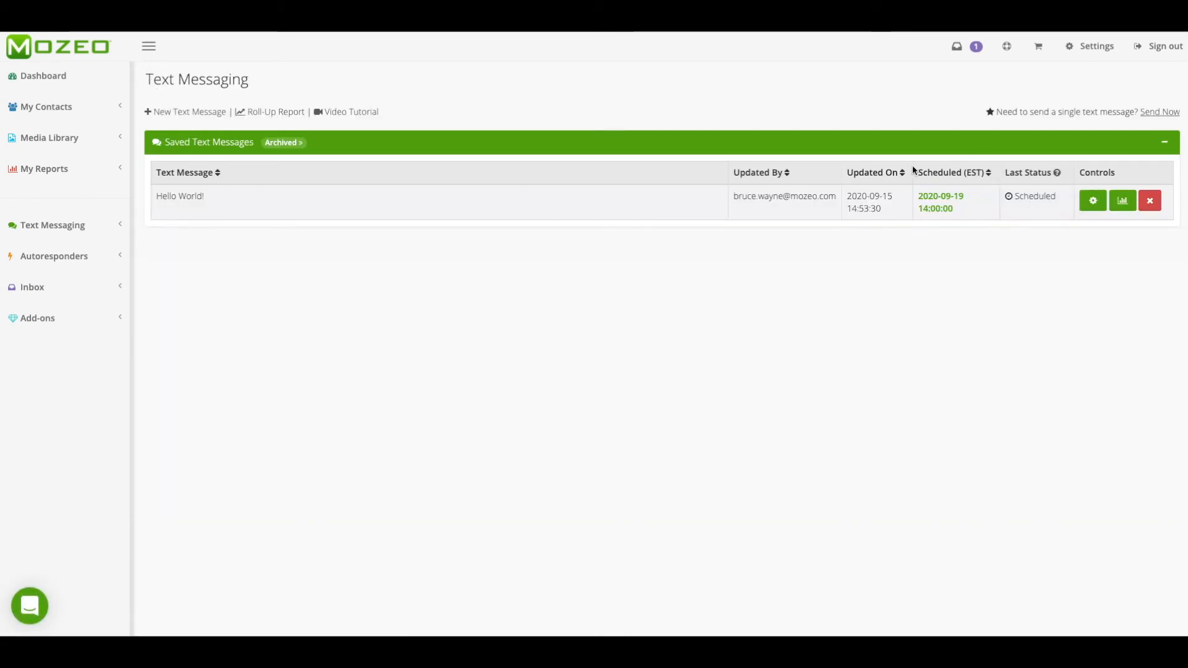
click(1094, 201)
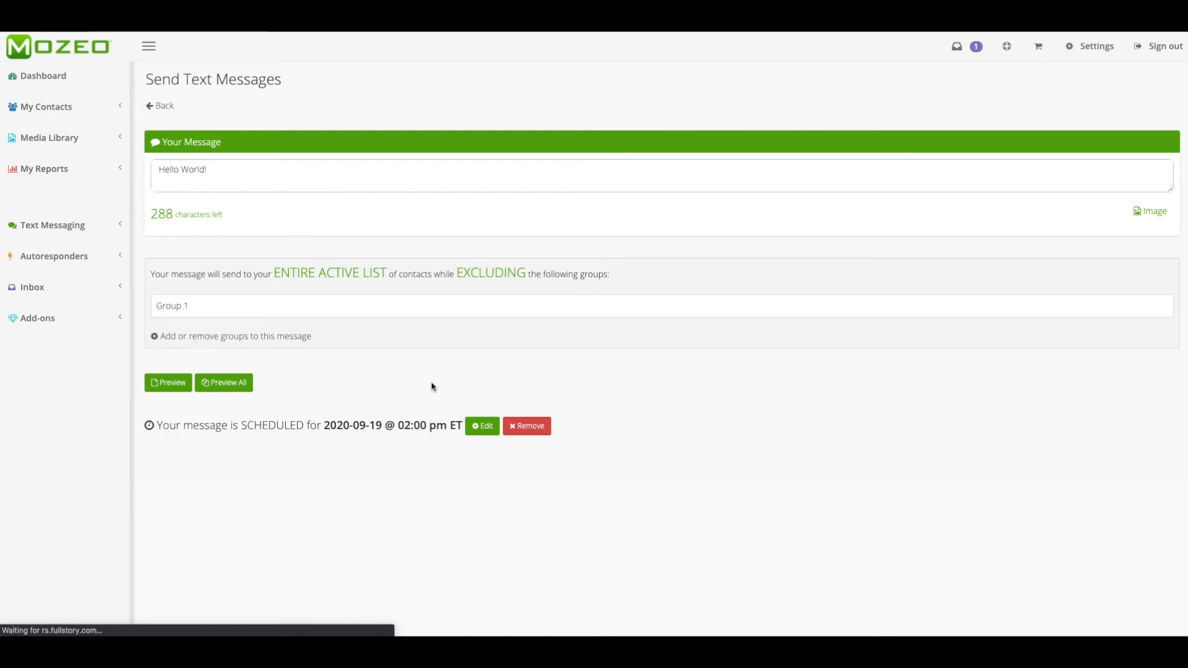
click(537, 462)
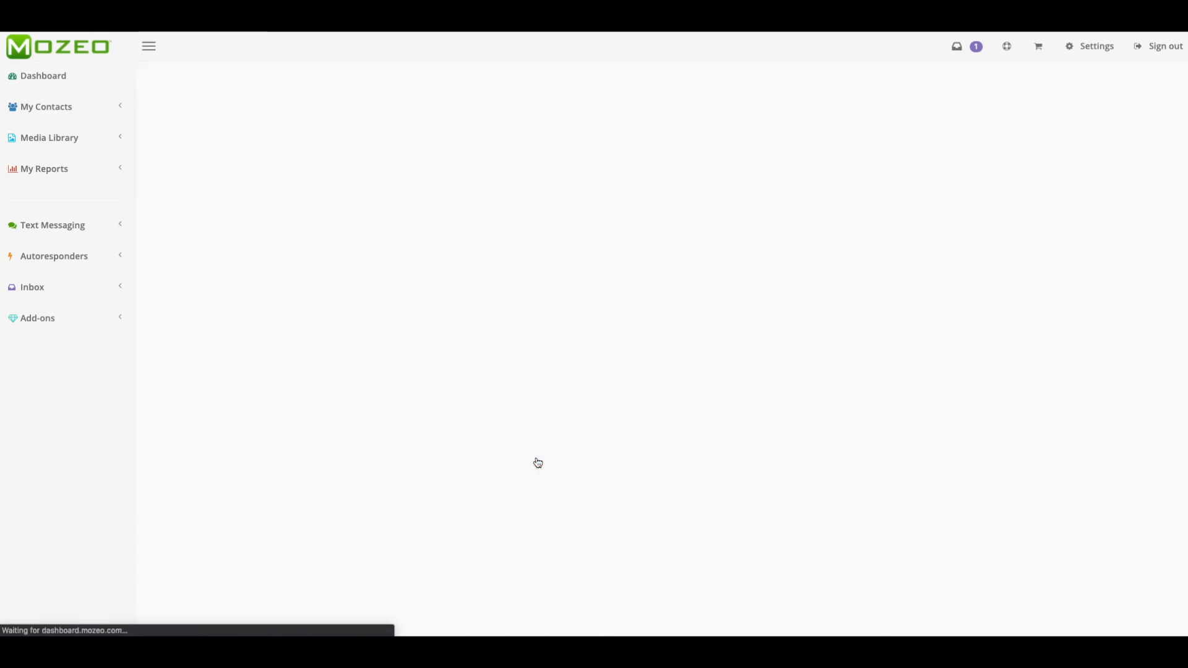
click(162, 106)
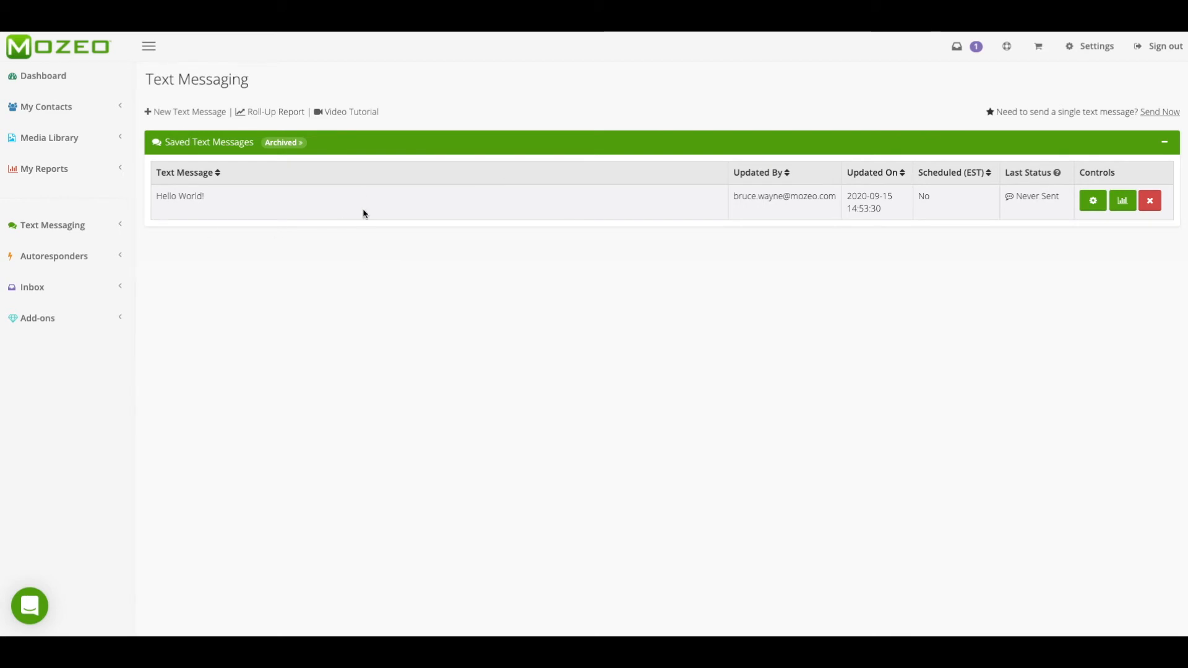
- Open the inbox and bring up the new SMS conversation from the contact
click(59, 285)
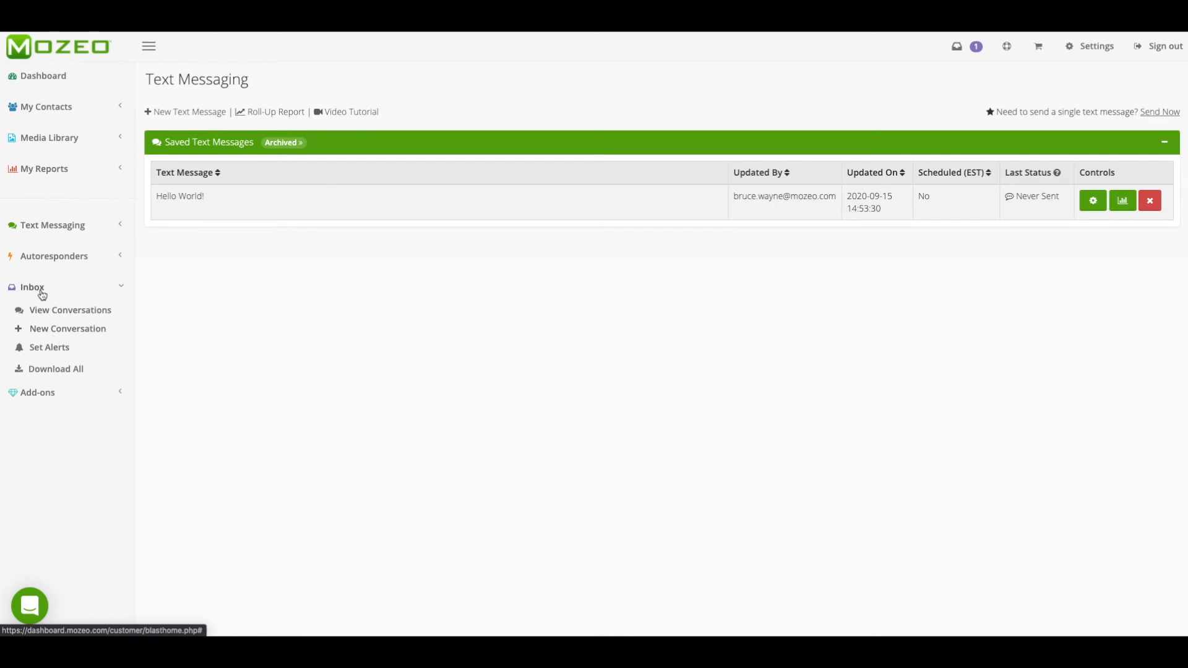
click(34, 290)
click(35, 289)
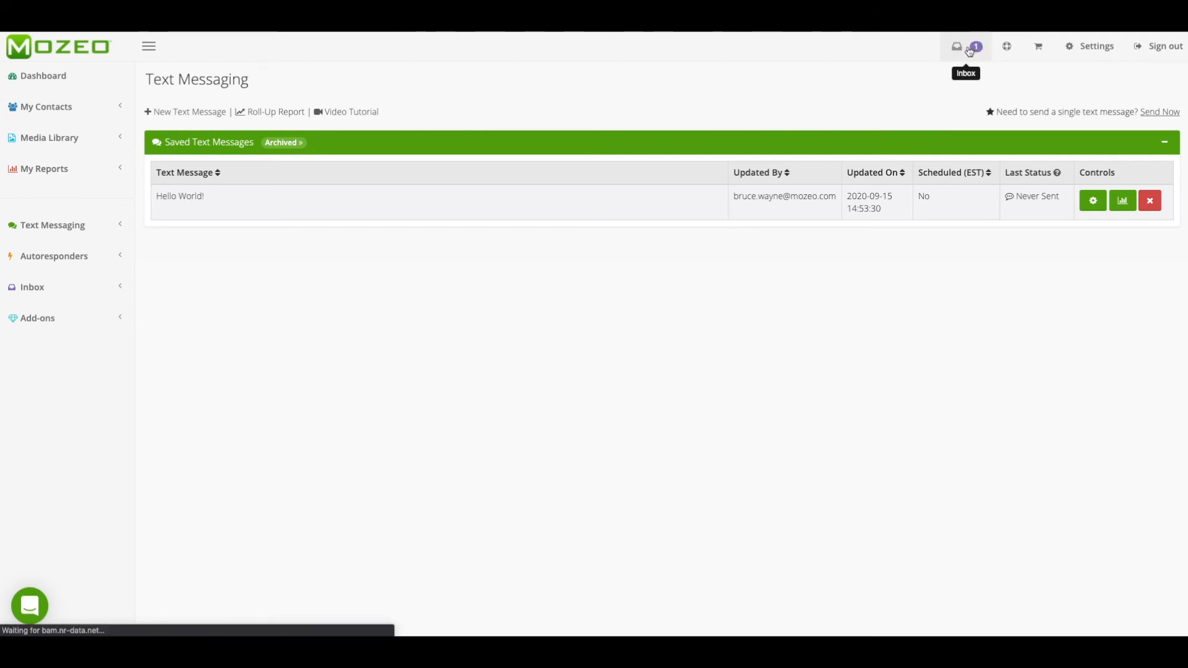
click(969, 52)
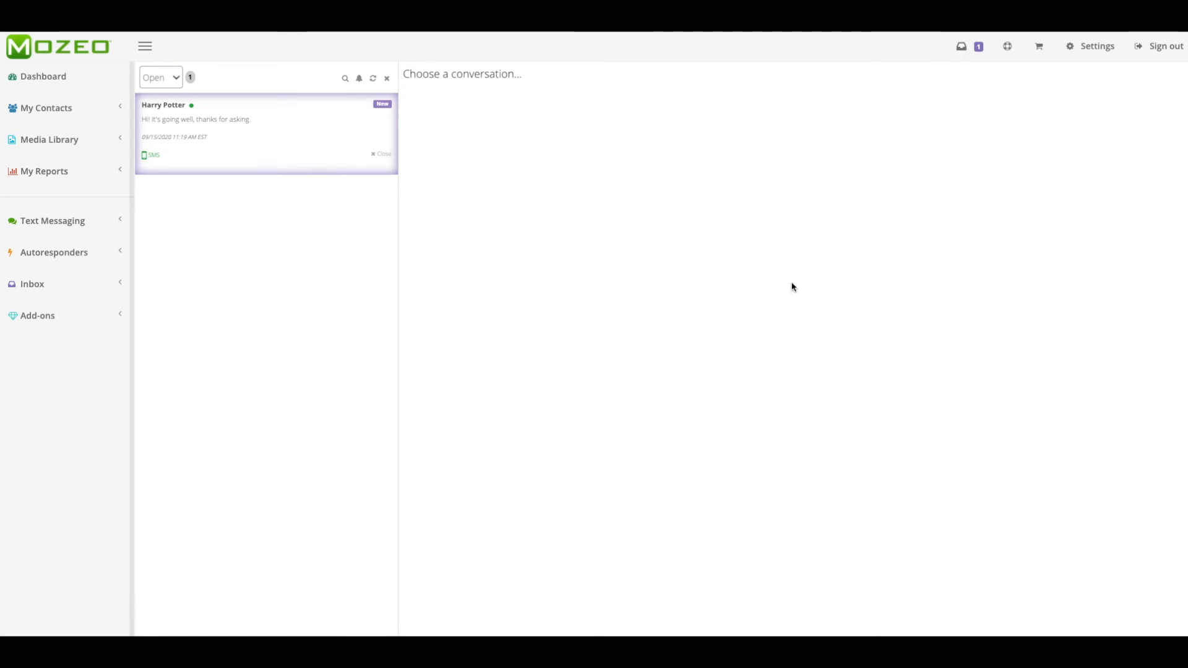
click(270, 154)
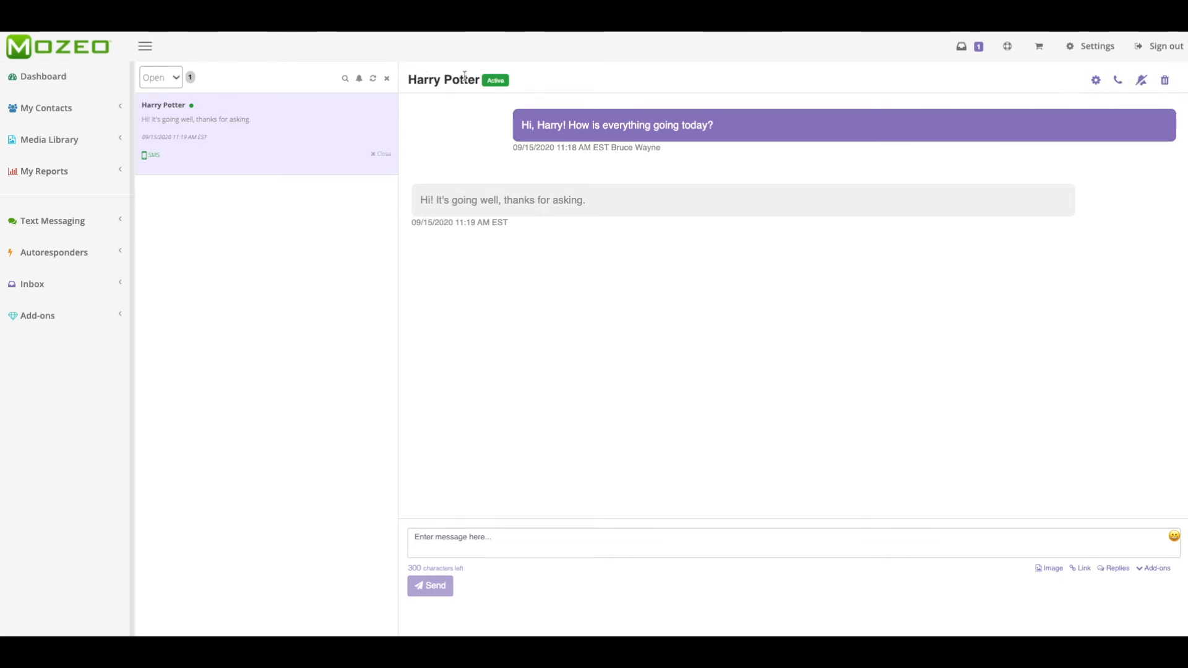
- Delete the quick reply "Thank you, we're sending someone over to you." from the conversation's saved replies
click(465, 540)
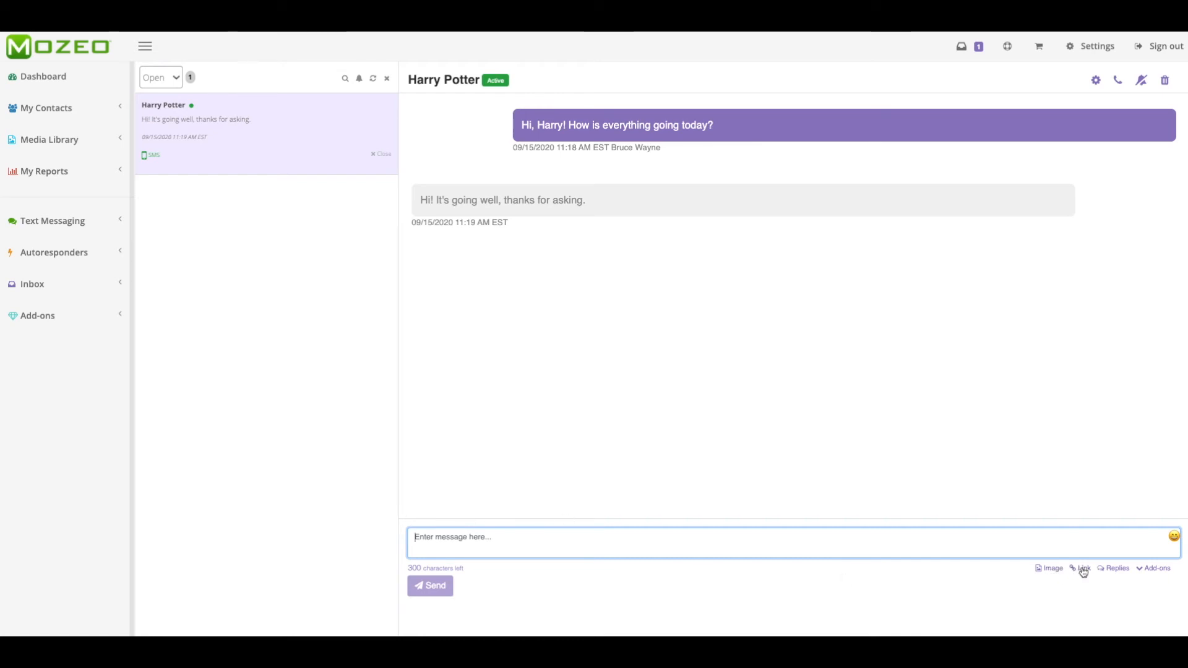
click(1114, 569)
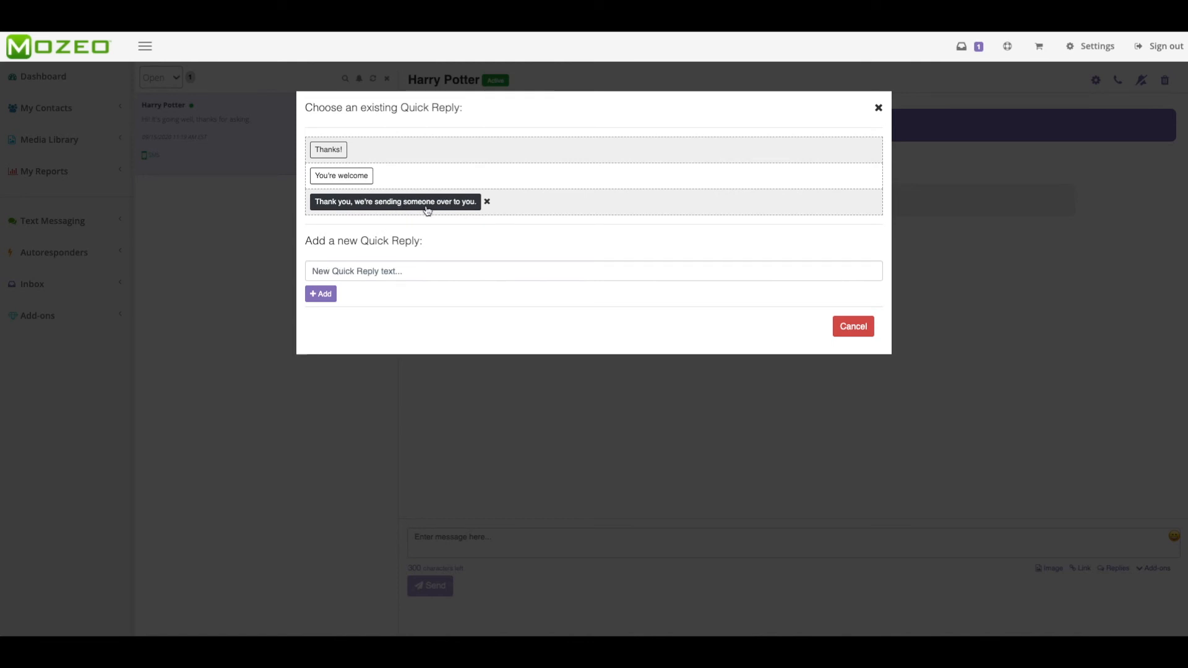
click(487, 201)
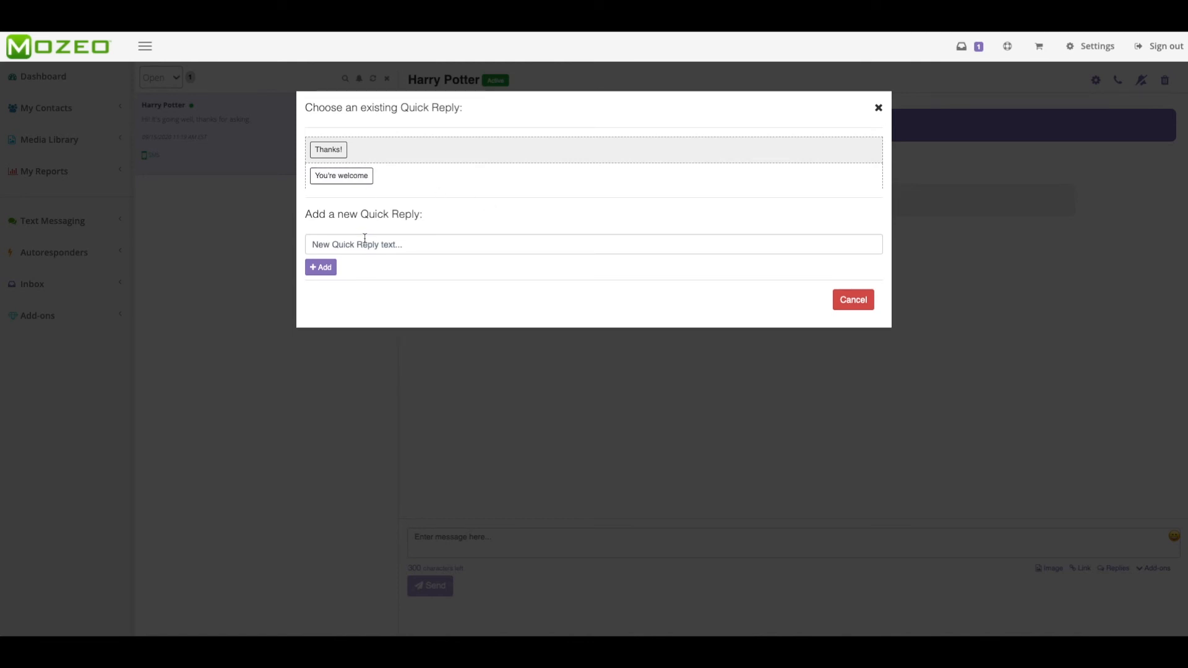
- Try inserting the quick reply "You're welcome" into the conversation, and clear it without sending
click(337, 178)
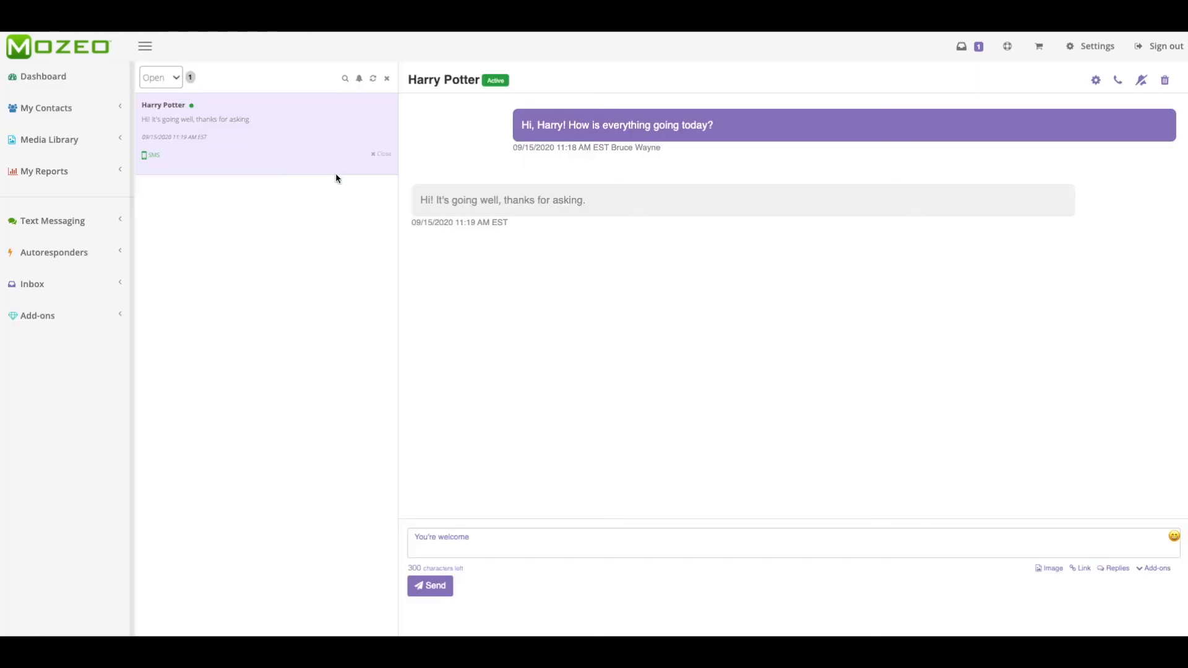
click(485, 544)
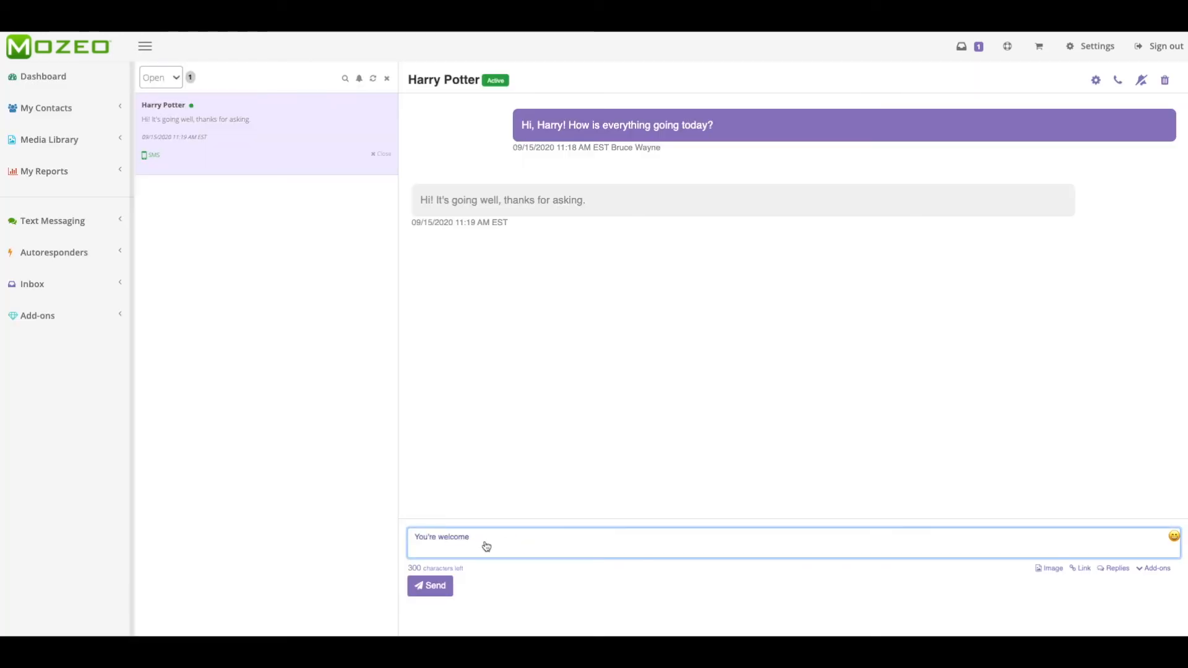
triple_click(493, 544)
key(BackSpace)
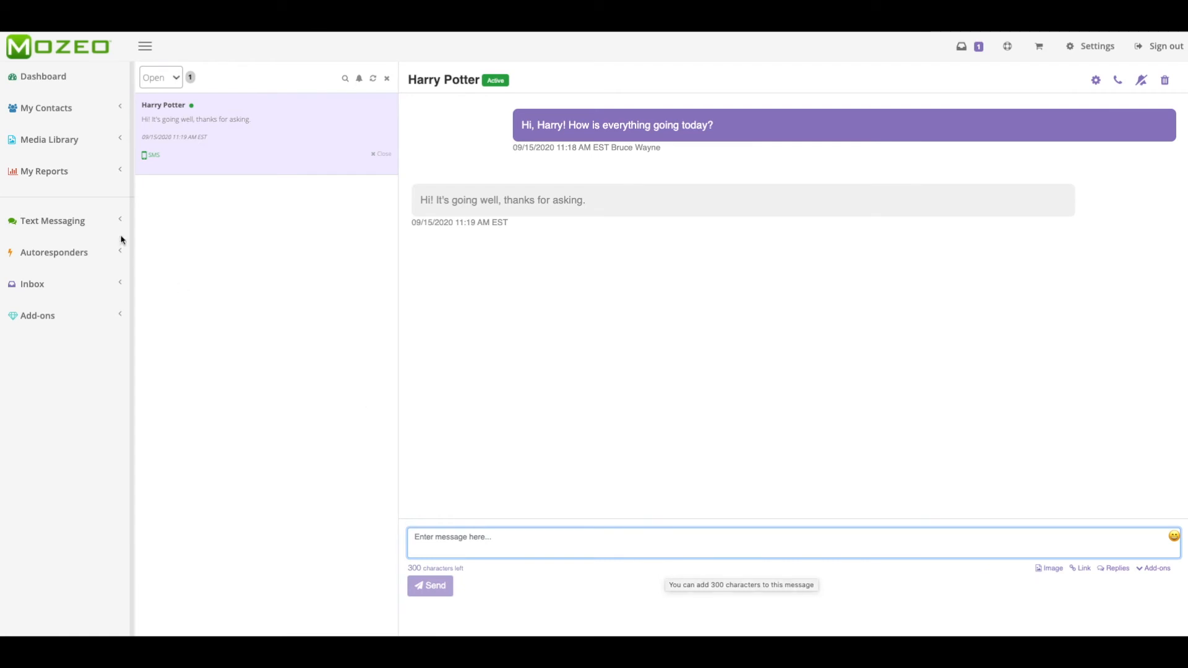
- Look over the keyword autoresponders, and open the inbox autoresponder page
click(60, 255)
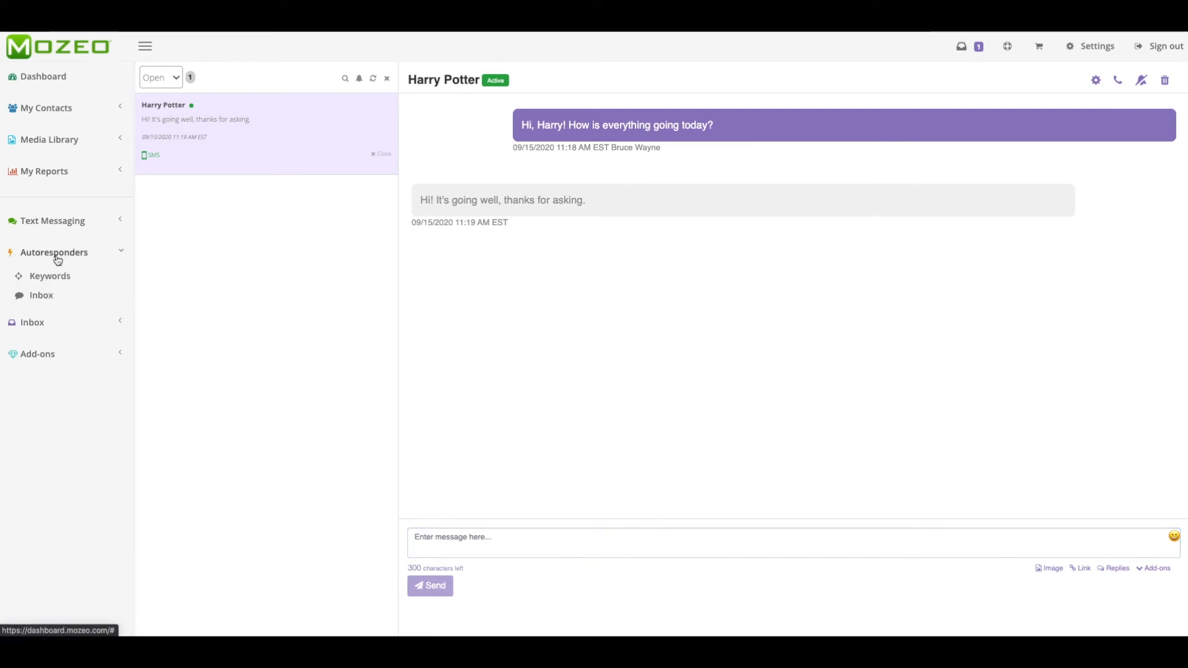
click(52, 277)
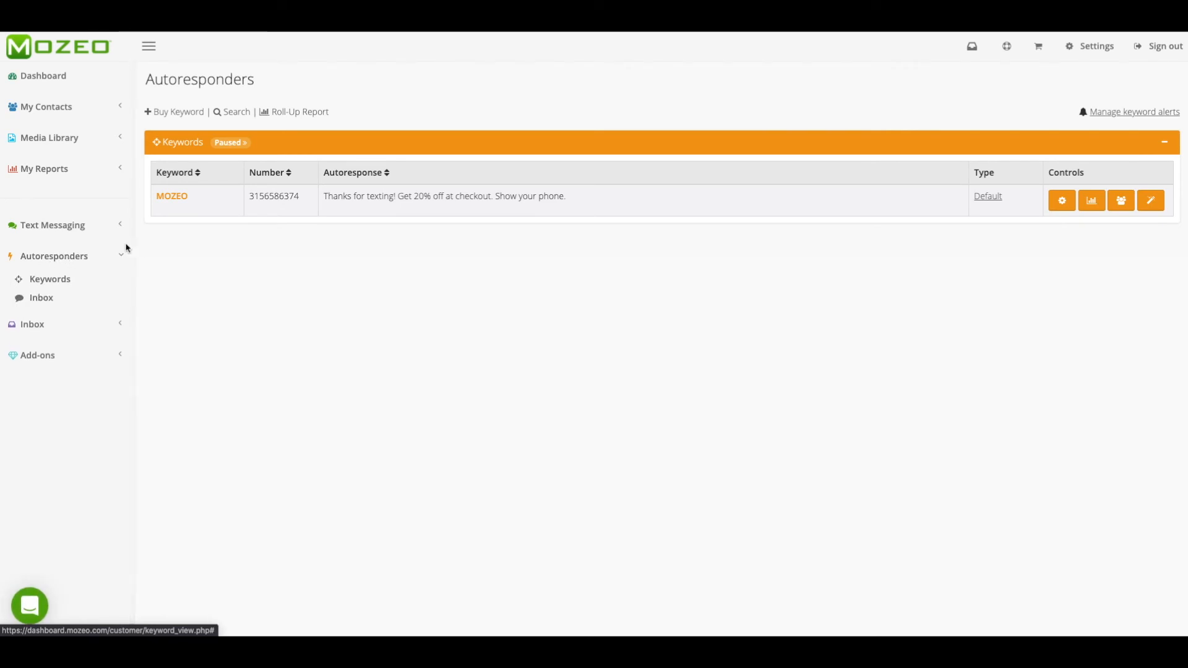
click(49, 300)
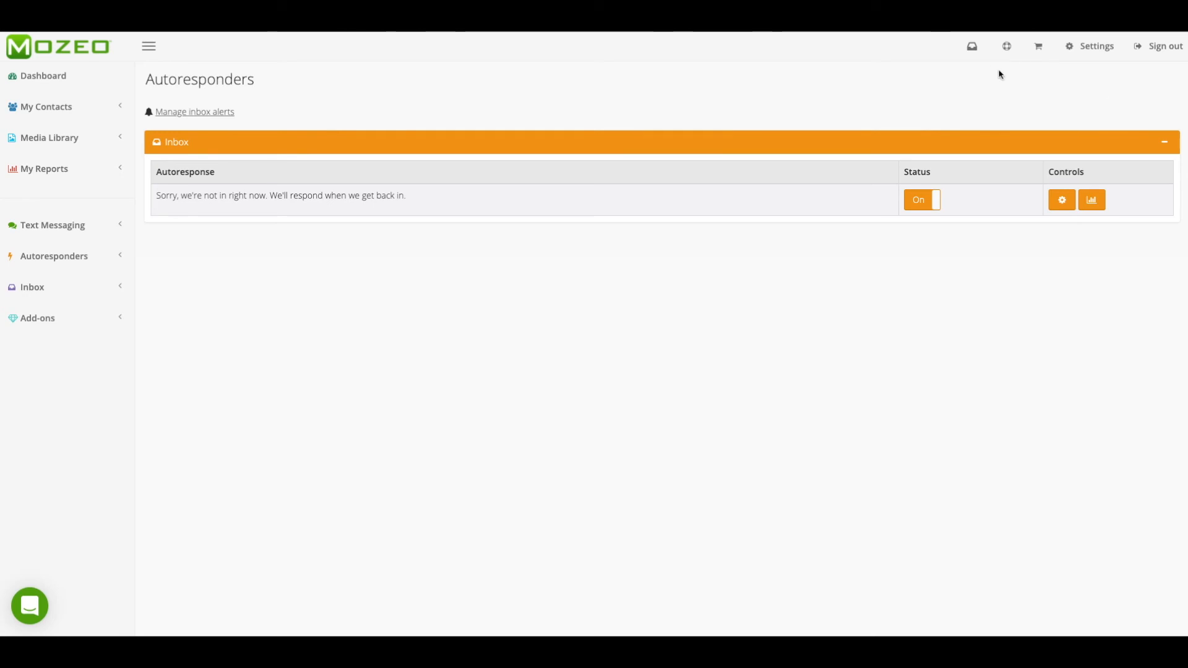
- Switch the inbox autoresponder's status off
click(926, 212)
click(917, 197)
click(917, 198)
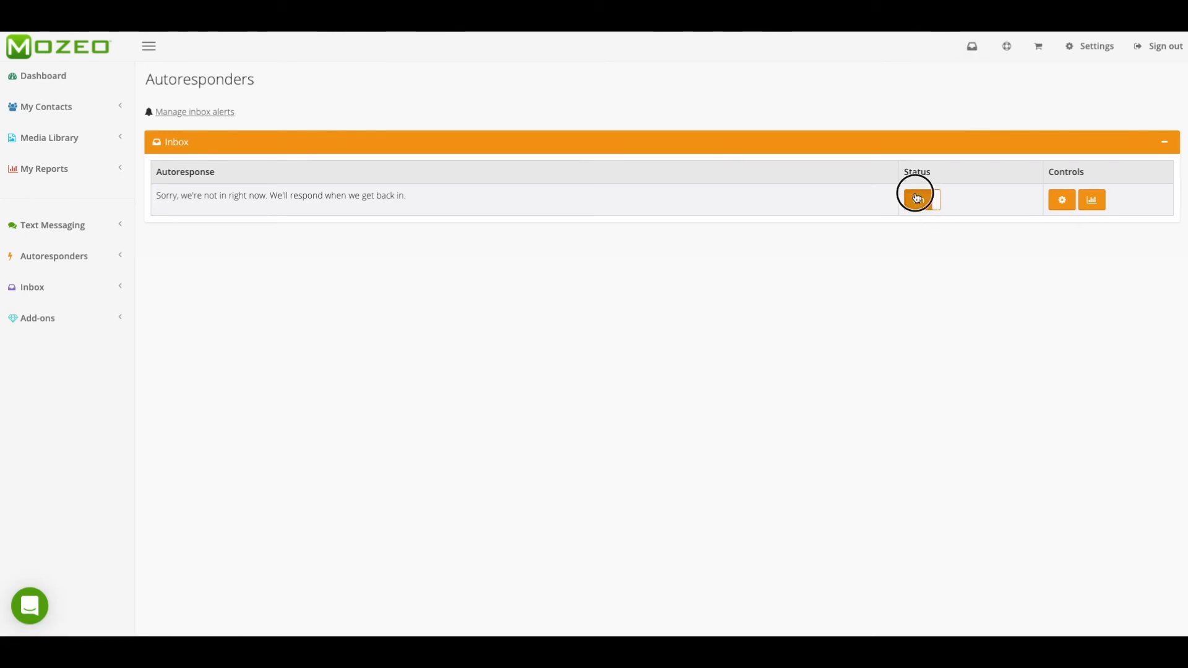
- Open the inbox autoresponse message for editing
click(1062, 200)
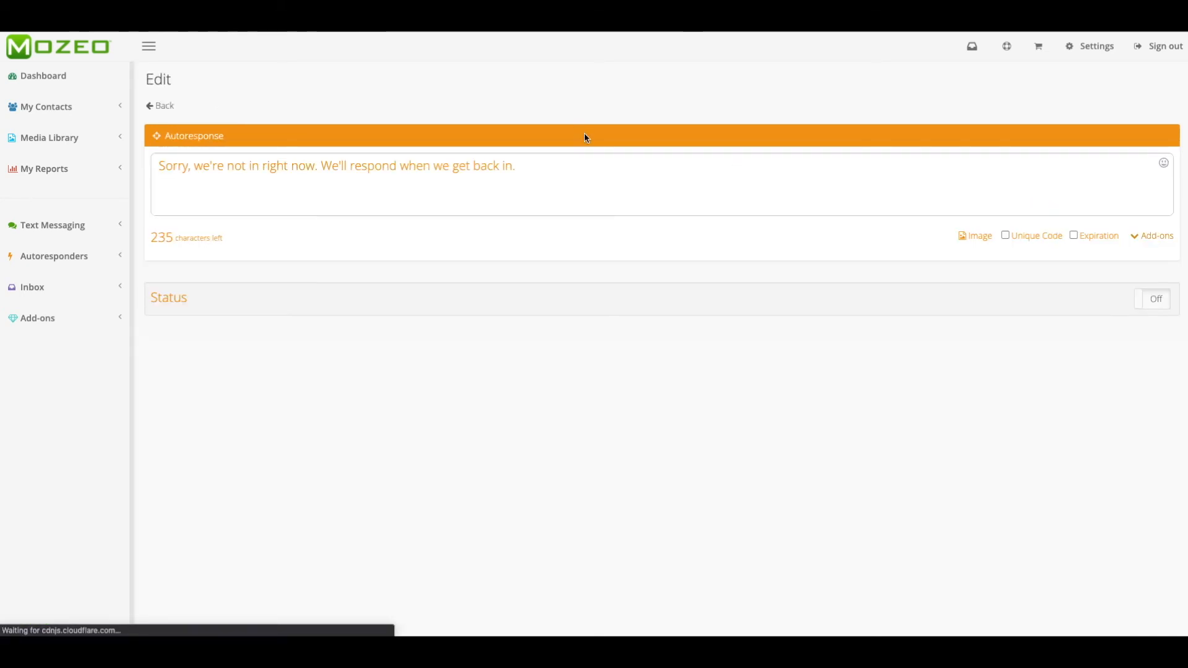
click(585, 154)
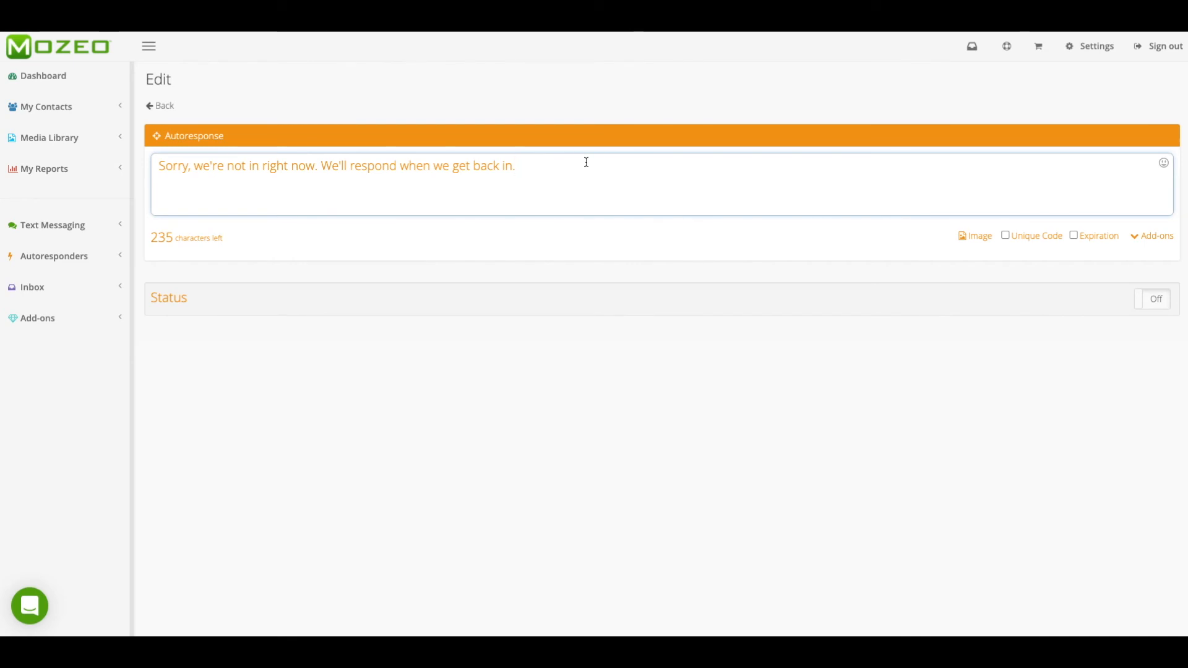
- Open the keyword autoresponders, look over the marketing ideas for the MOZEO keyword, and return to the keyword list
click(53, 258)
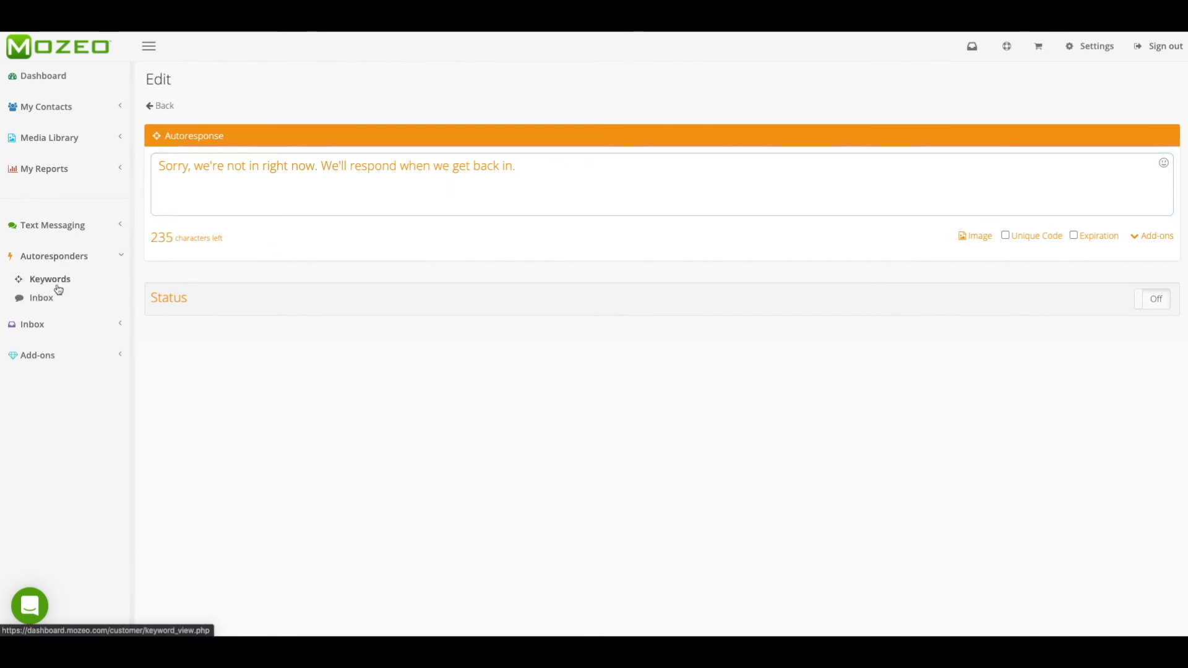
click(59, 288)
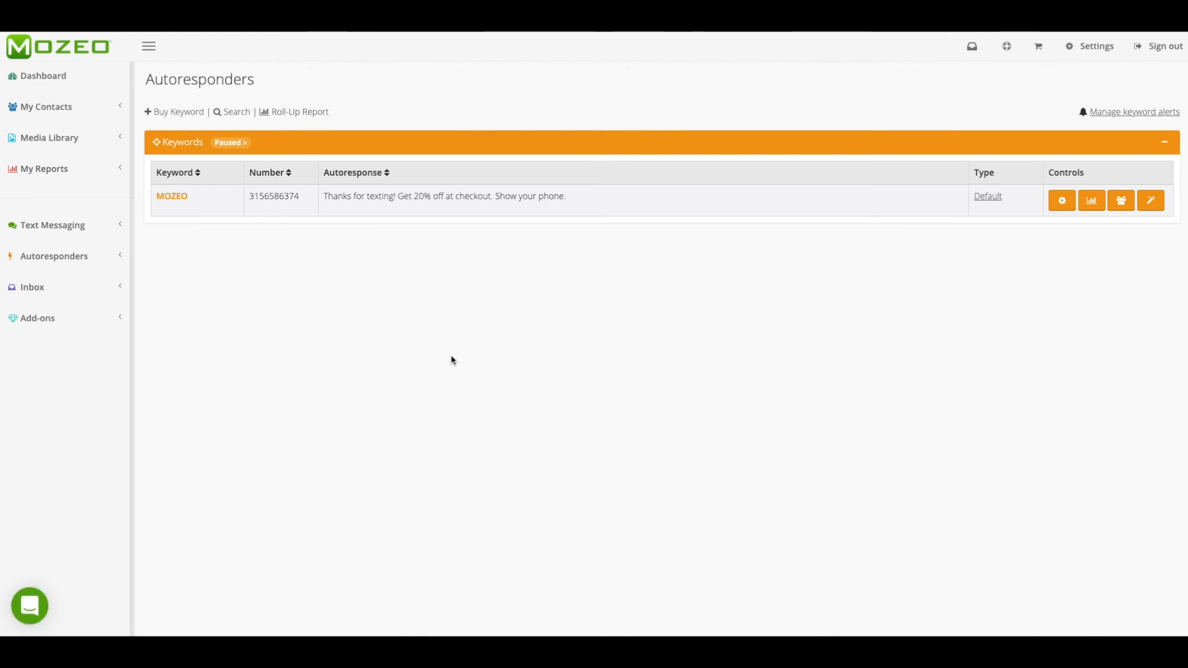
click(1151, 200)
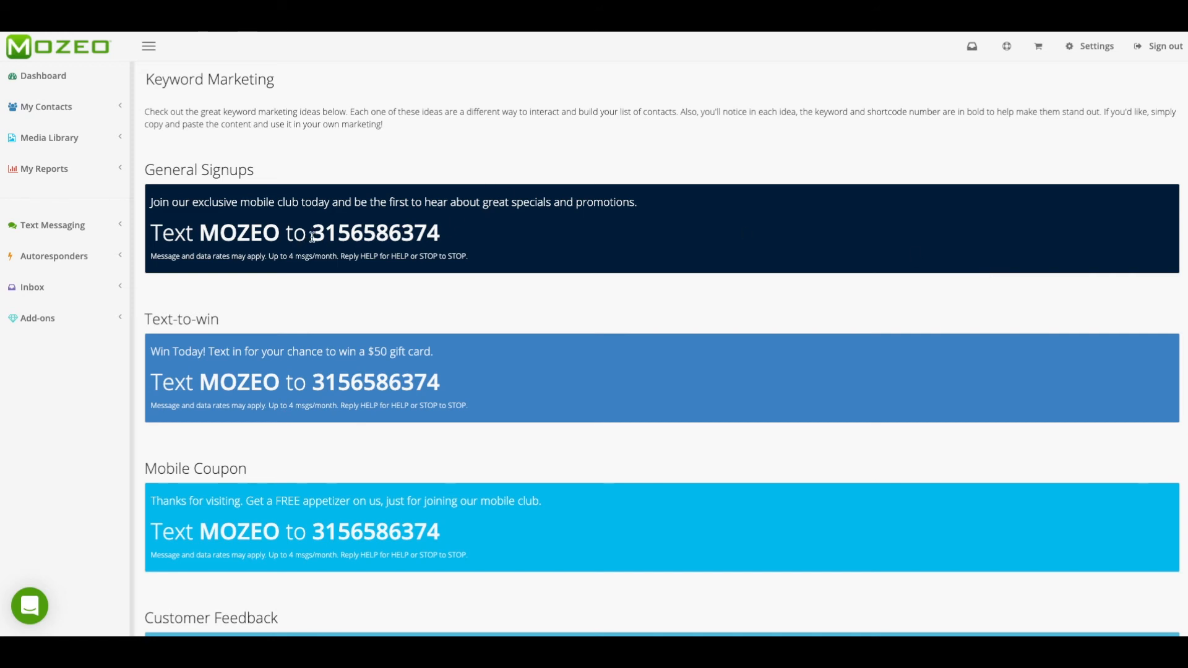
drag(311, 234, 461, 235)
click(363, 283)
click(12, 25)
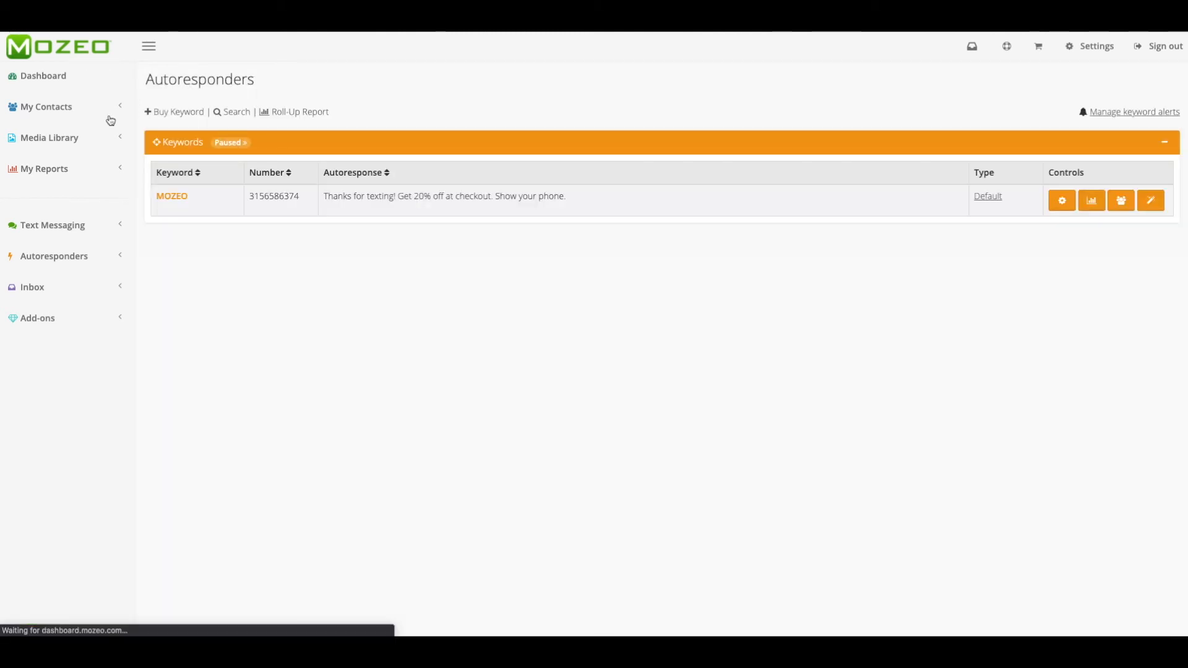
- Open the MOZEO keyword autoresponse for editing and remove its unique code and expiration
drag(571, 203, 327, 196)
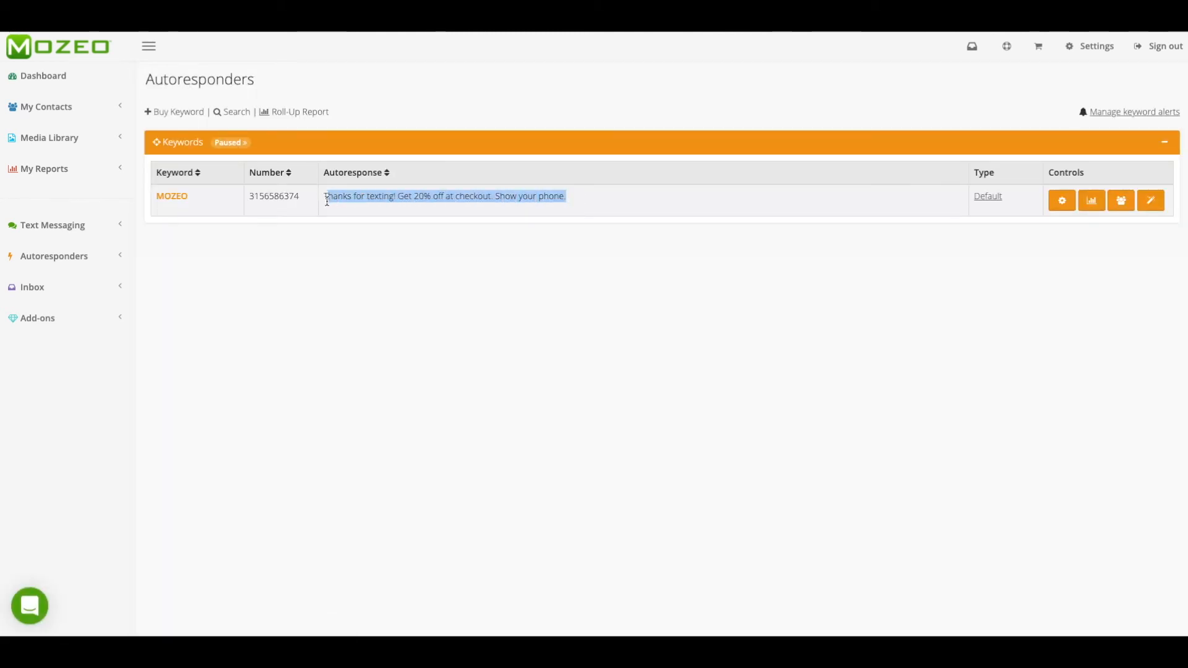
click(420, 283)
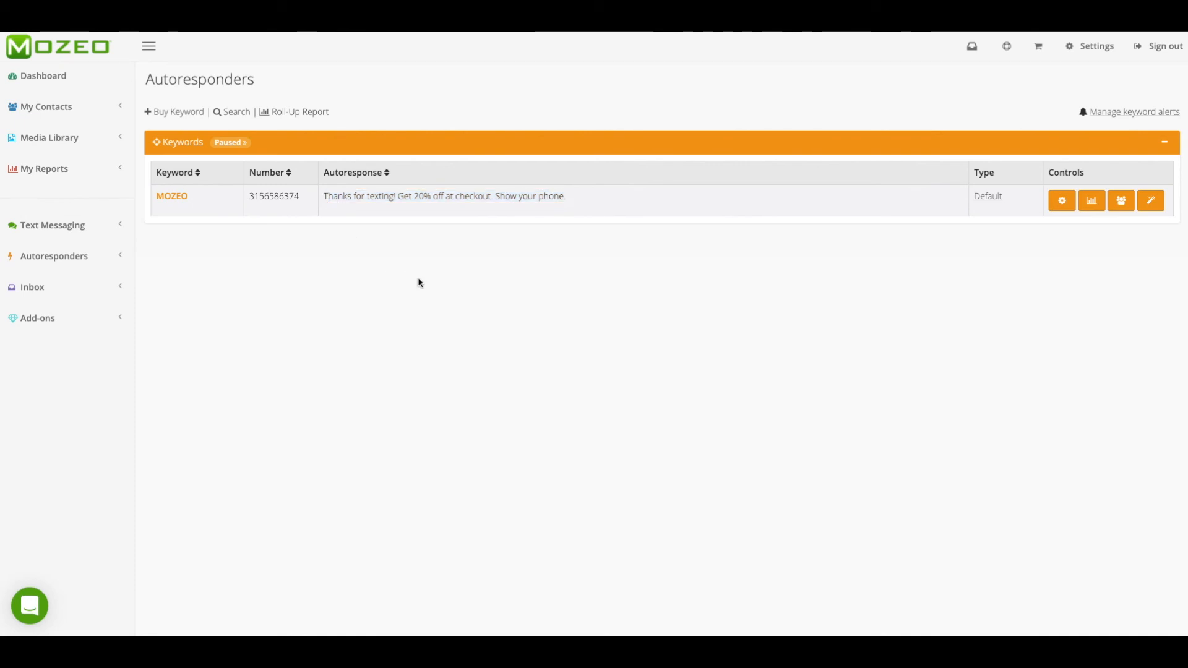
click(1062, 202)
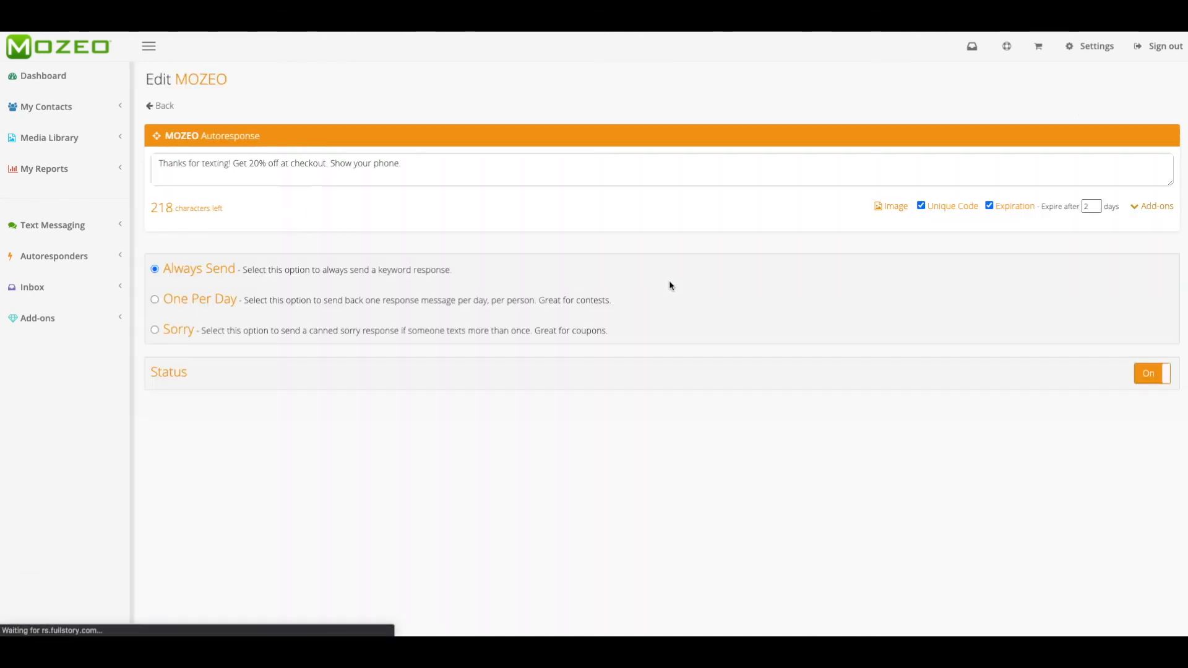
click(528, 165)
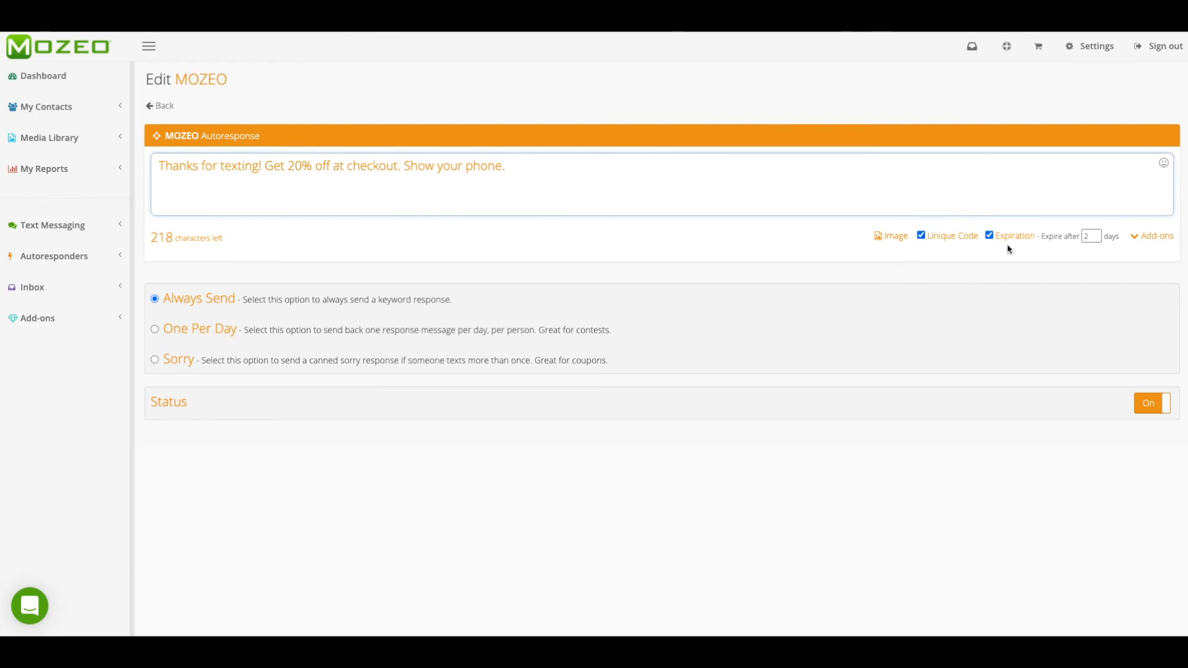
click(922, 237)
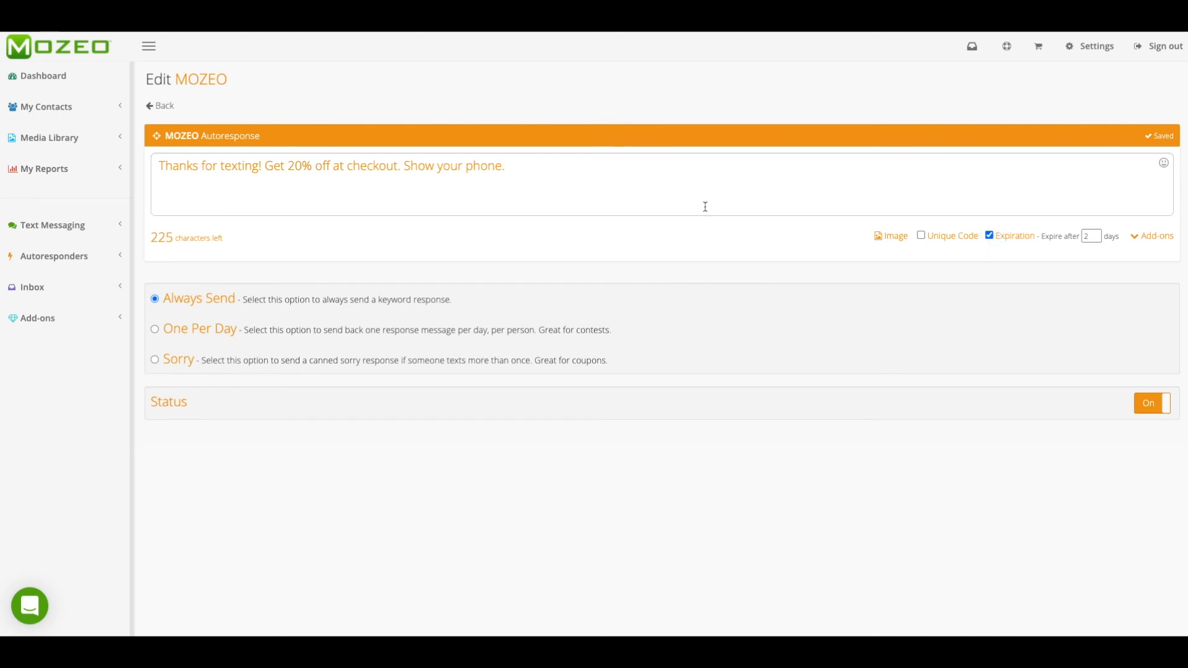
click(544, 166)
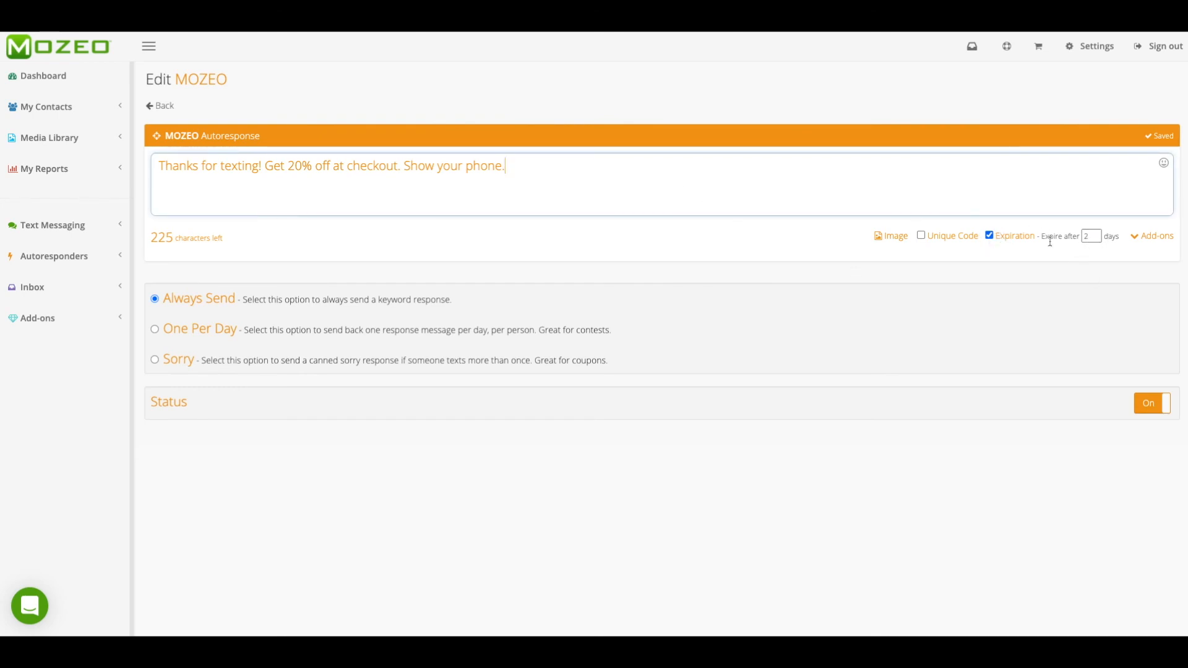
click(990, 235)
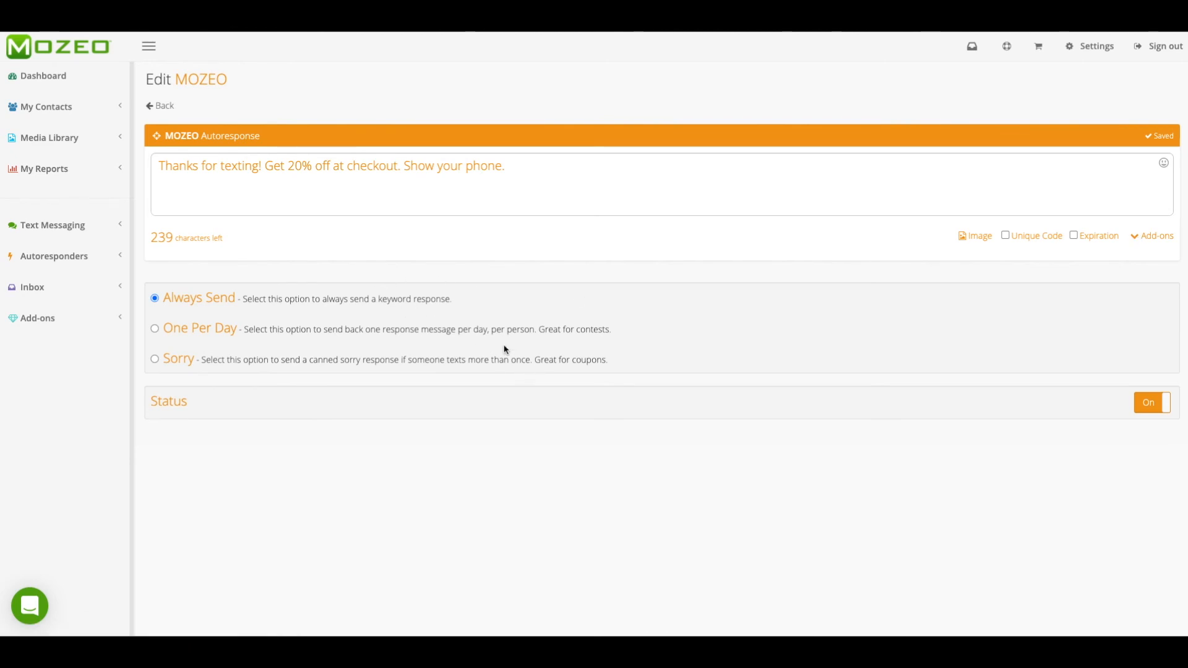
- Review the One Per Day and Sorry response options and the autoresponse message, and return to the keyword list
drag(240, 327, 160, 327)
click(183, 346)
double_click(176, 356)
click(239, 369)
drag(554, 162, 157, 164)
click(363, 92)
click(166, 109)
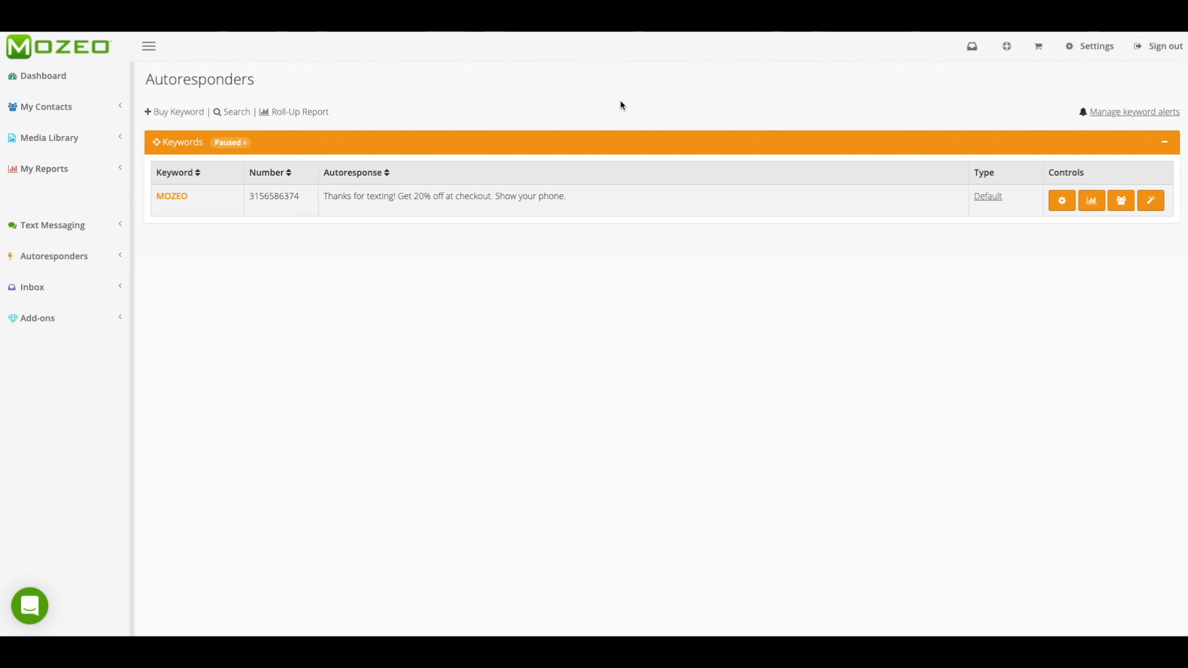
- View the Text-to-Win keywords, and open the page for managing active add-ons
click(55, 318)
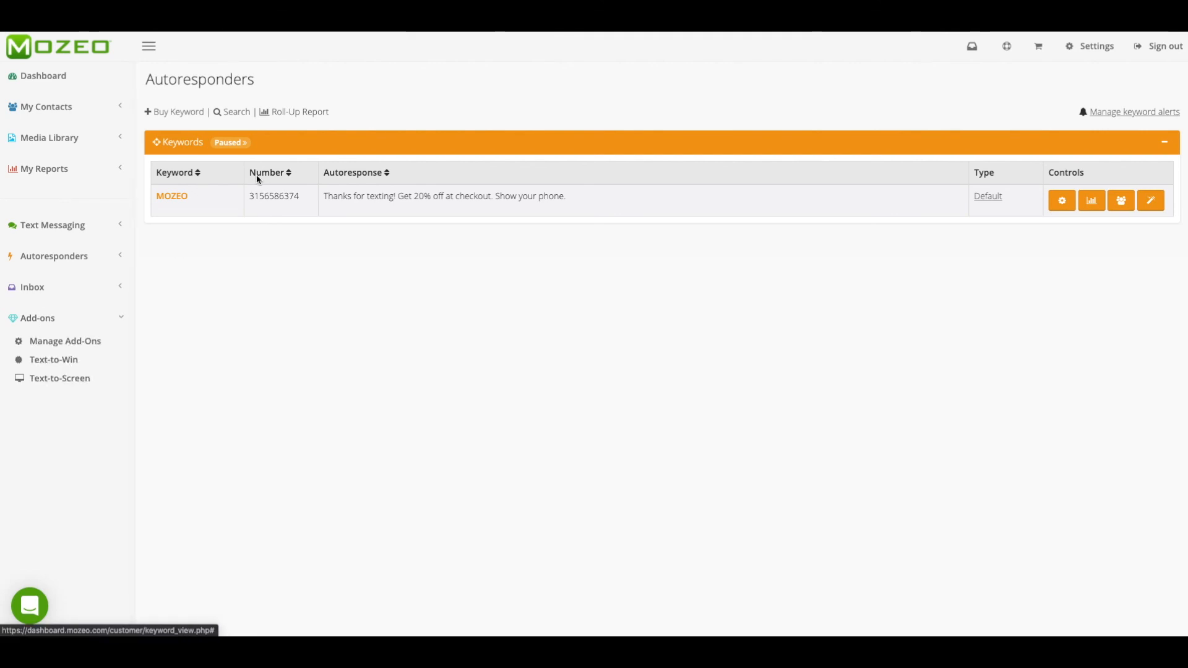
click(55, 362)
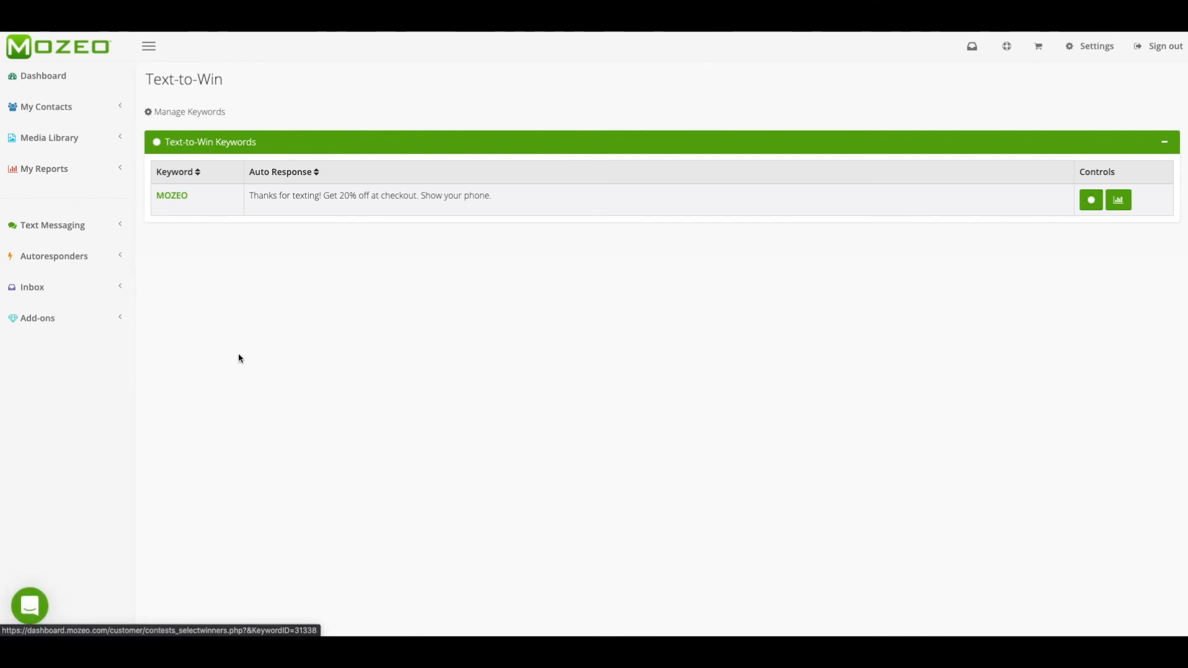
click(28, 319)
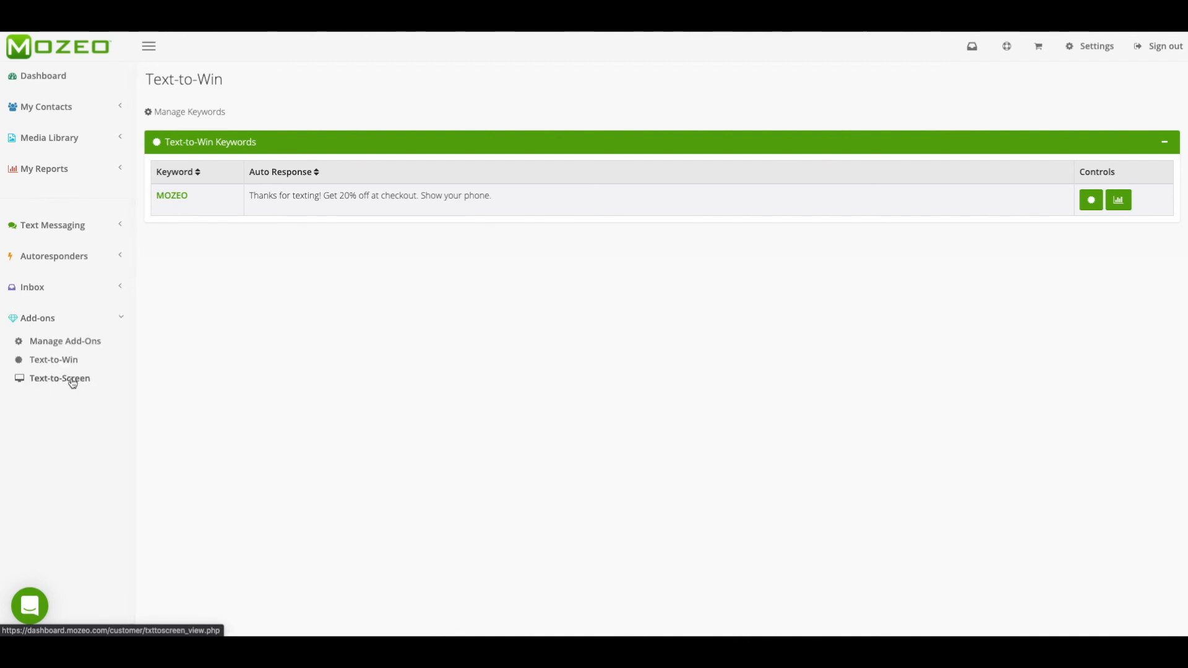
click(86, 345)
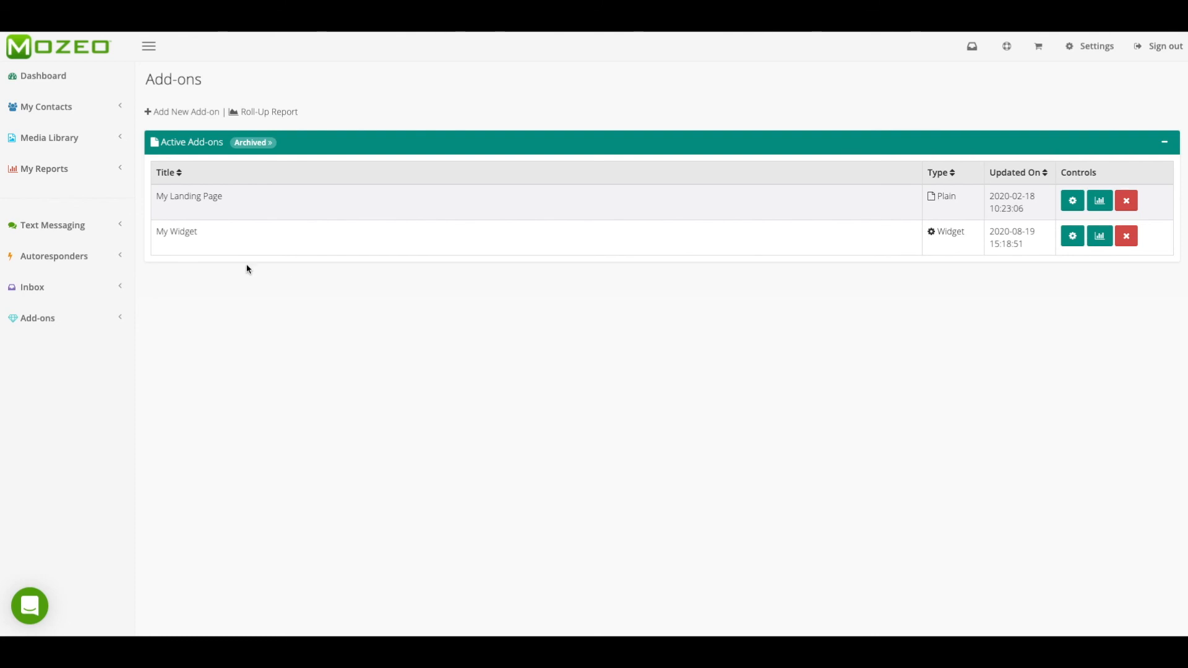
- Open the text messaging report and examine its bulk, keyword, inbox and system messaging sections
click(52, 171)
click(55, 192)
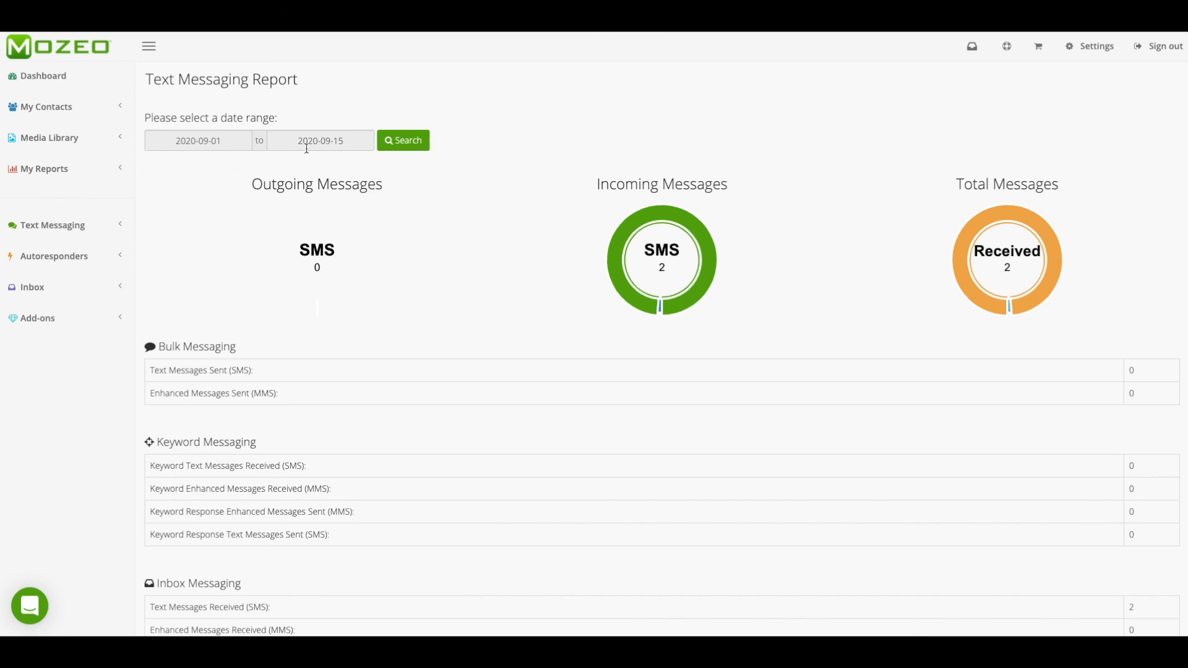
scroll(603, 276, down, 2)
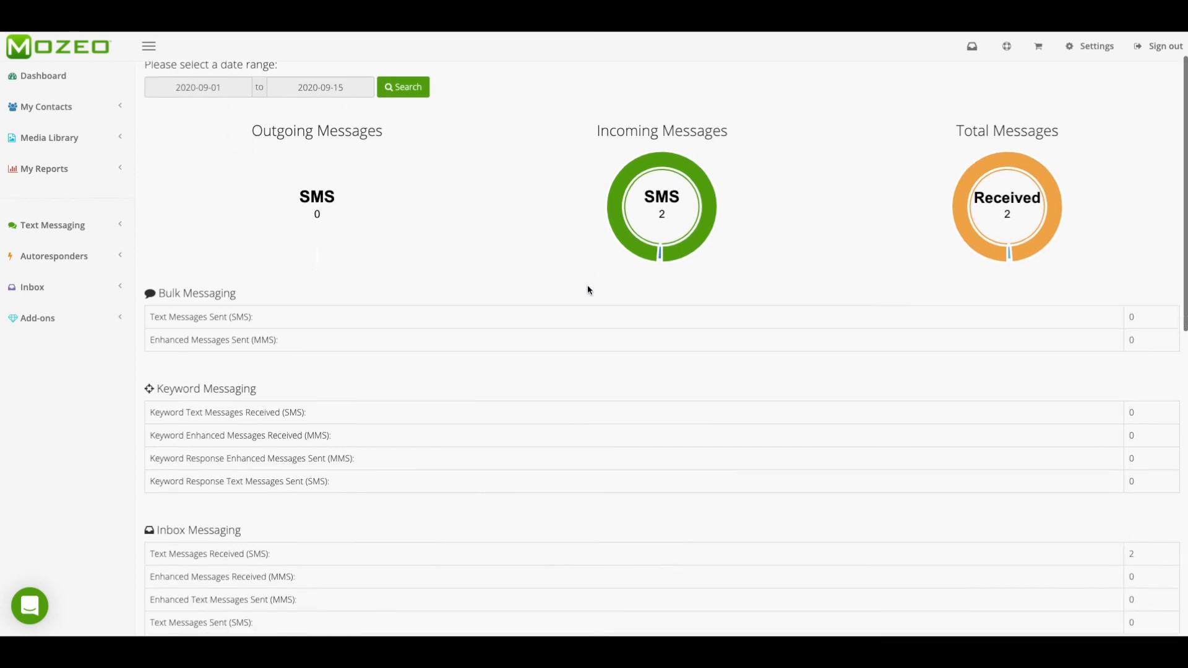
scroll(625, 283, down, 1)
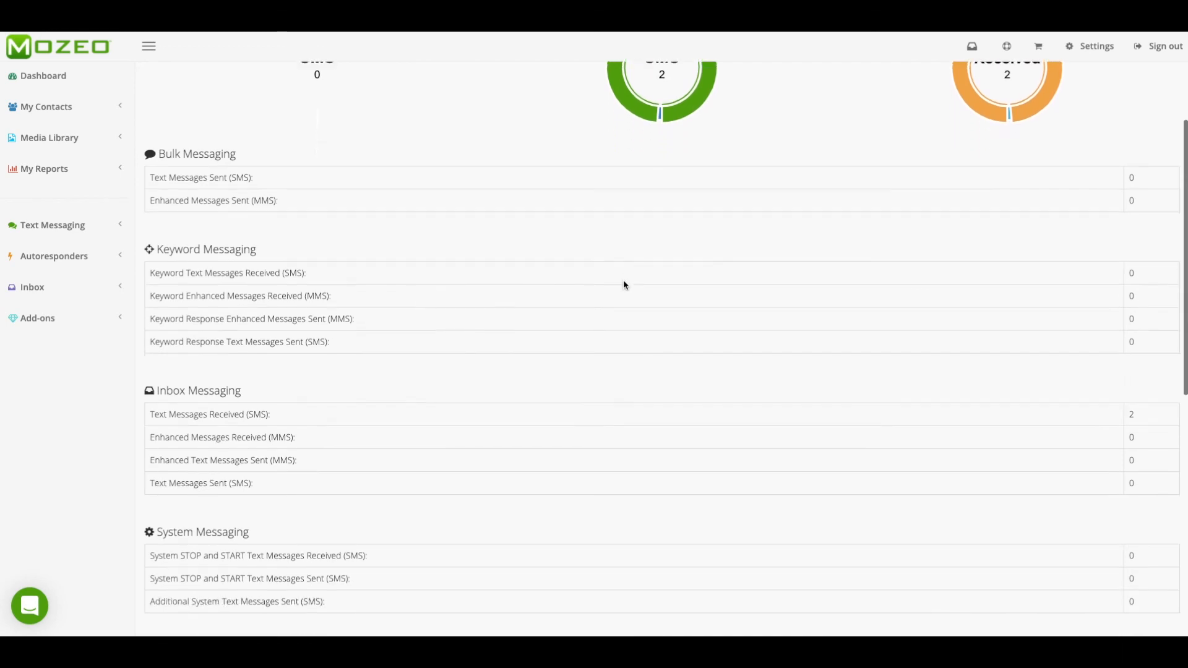
scroll(685, 286, down, 1)
scroll(637, 281, down, 1)
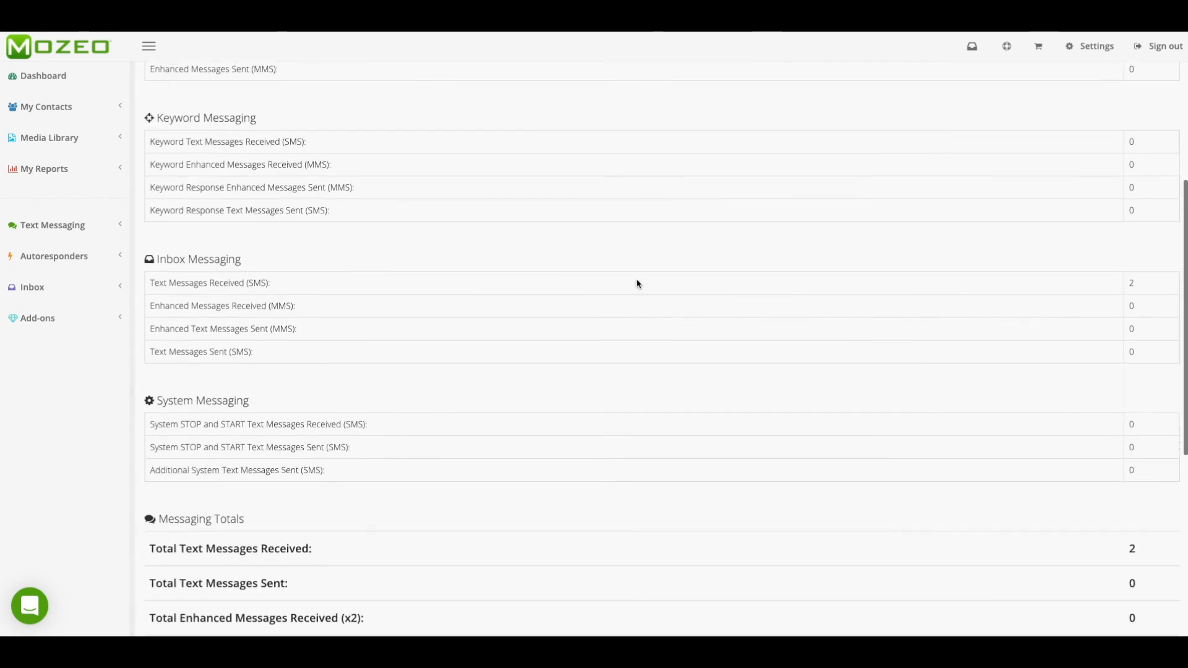
scroll(565, 329, down, 2)
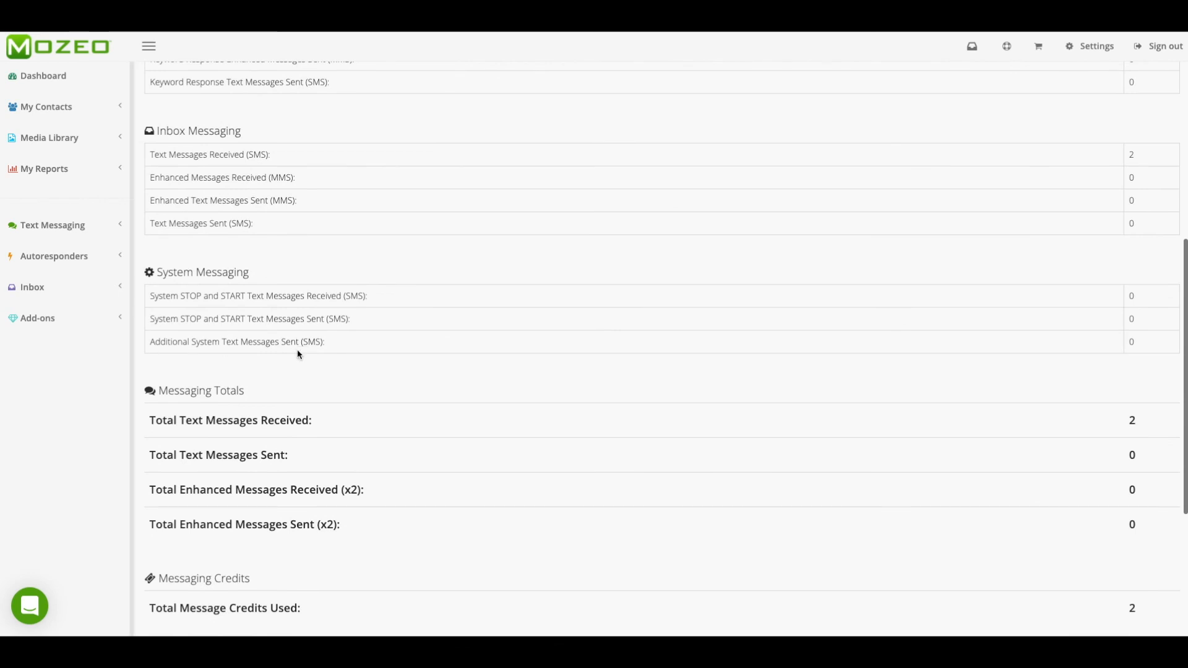
scroll(419, 317, down, 2)
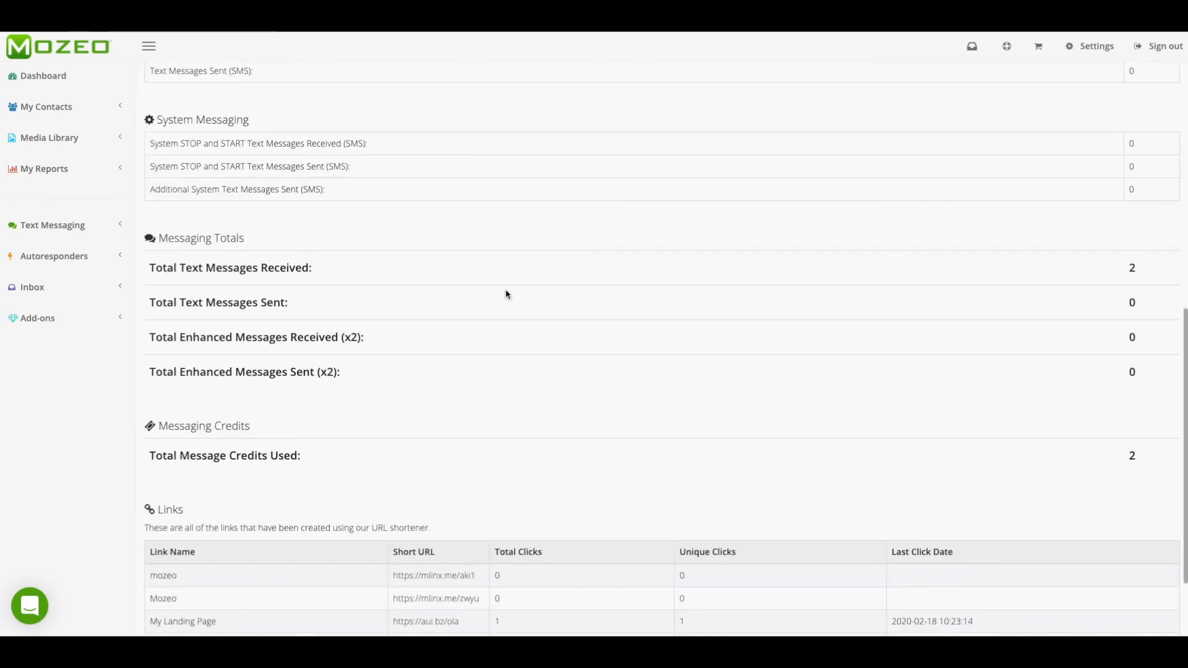
- Examine the report's messaging totals, message credits used and shortened link clicks
drag(390, 338, 140, 334)
click(403, 338)
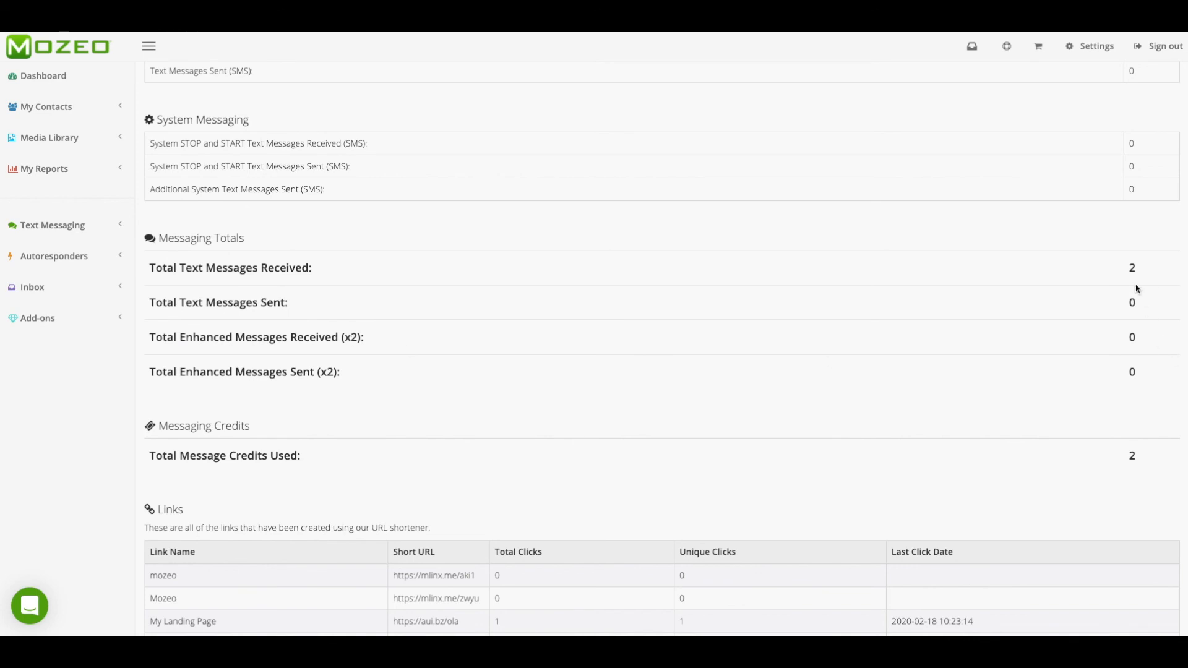
drag(149, 455, 1096, 468)
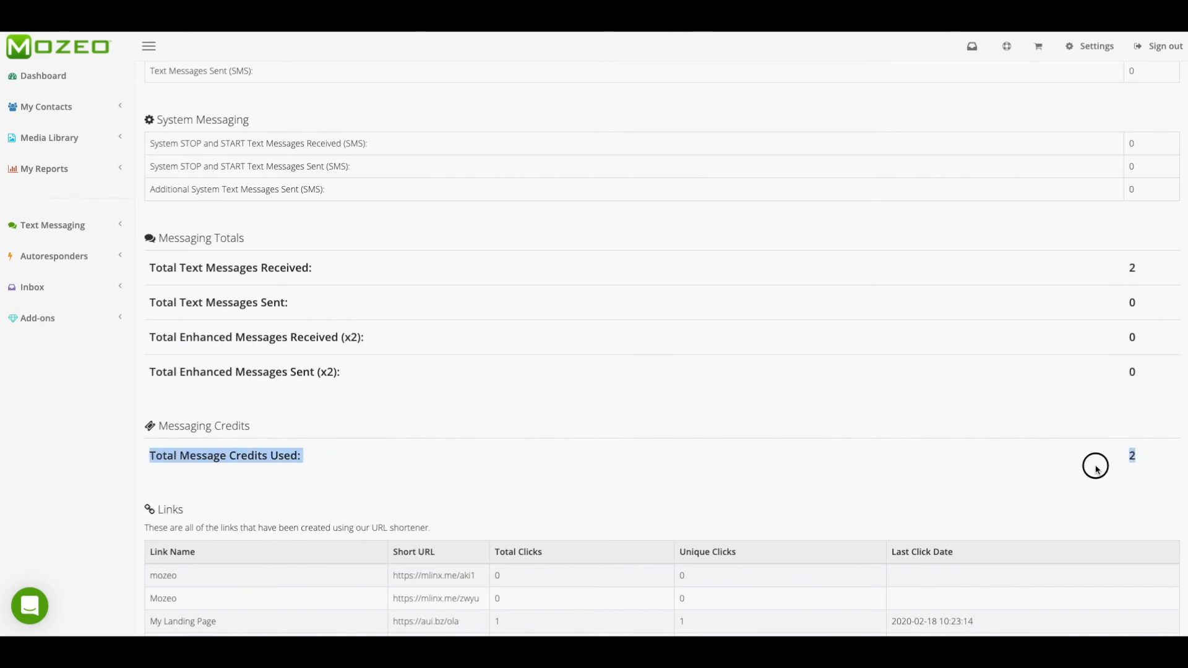
click(1096, 468)
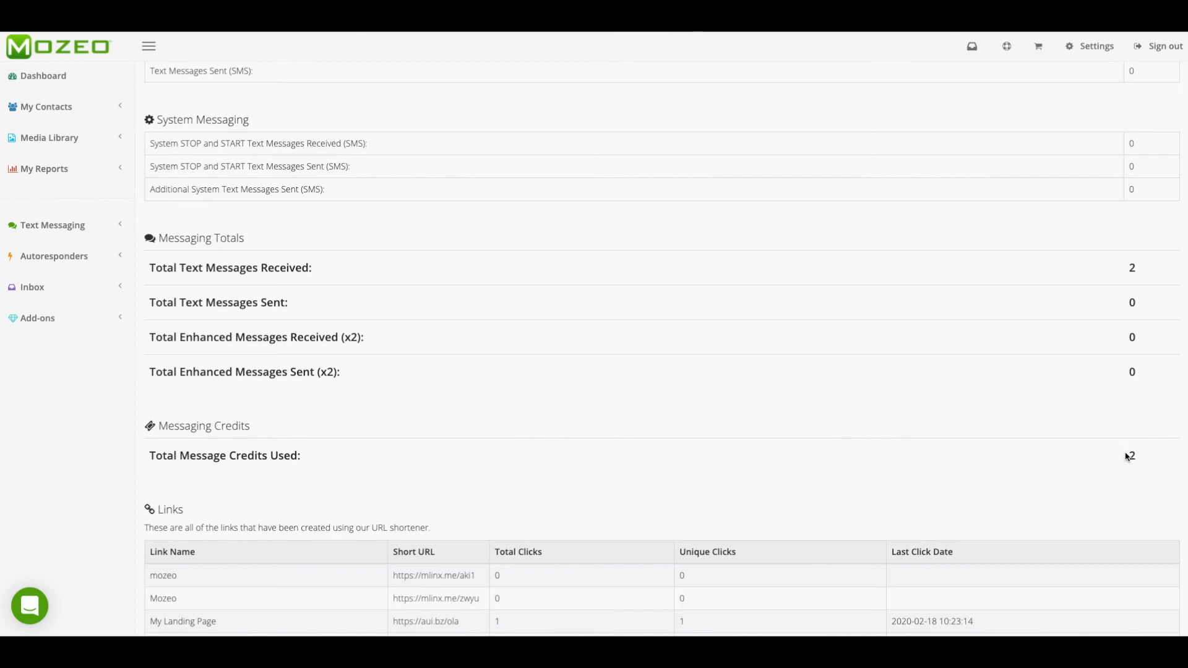
scroll(1126, 456, down, 1)
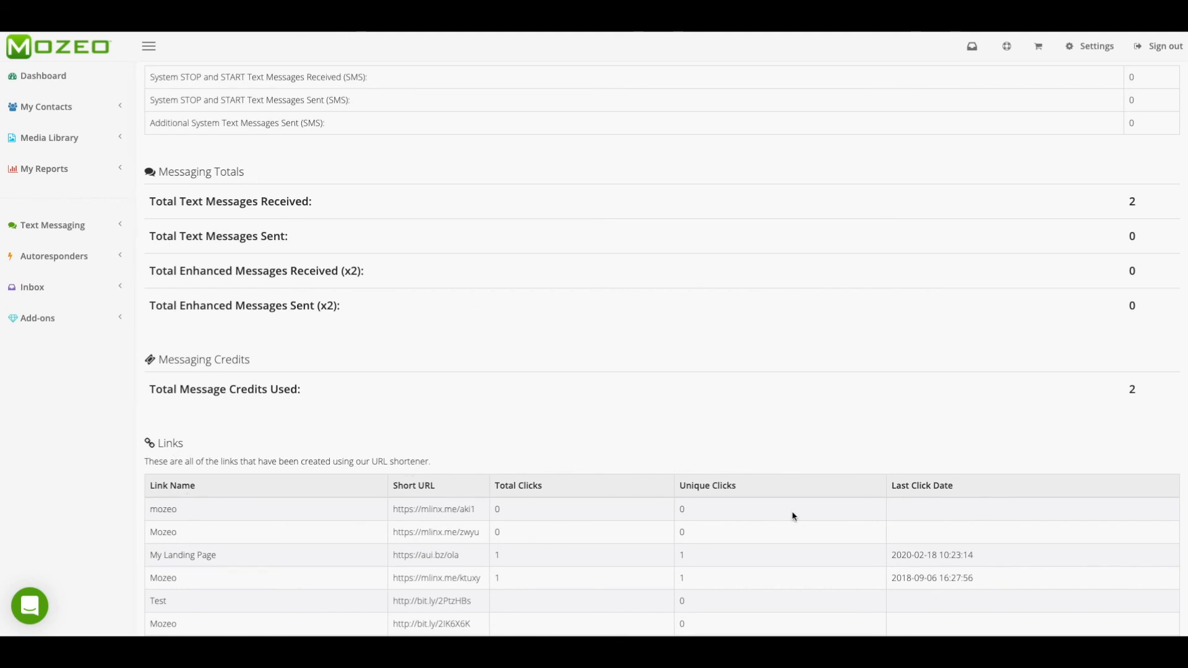
scroll(331, 546, up, 2)
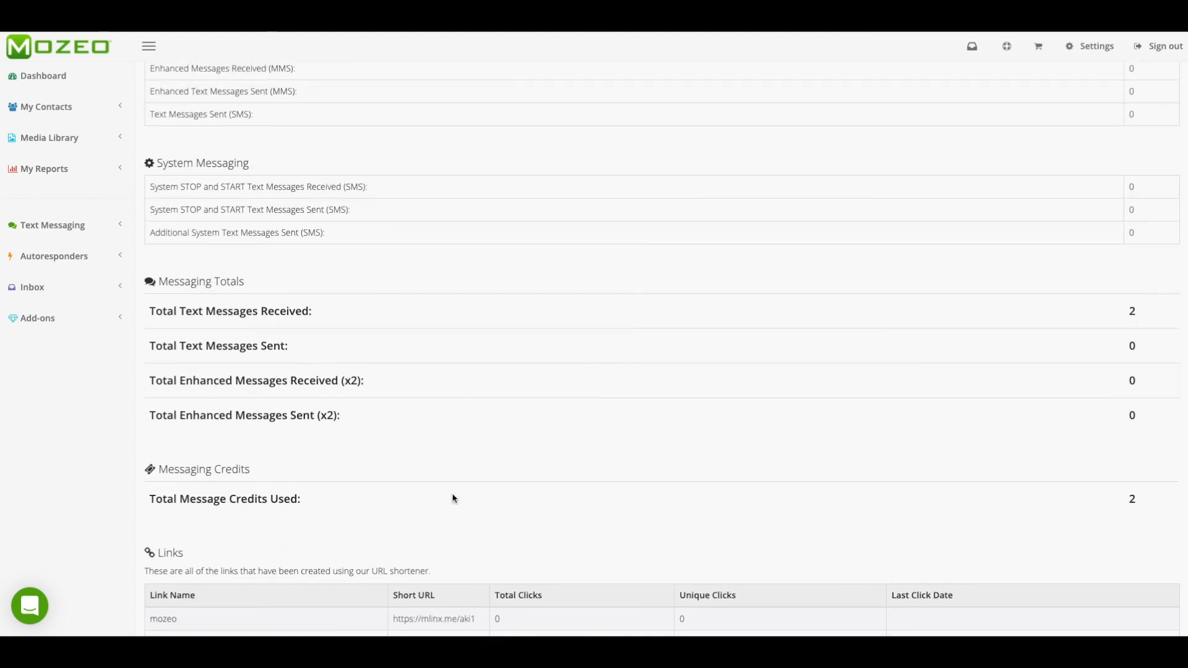
scroll(452, 499, up, 10)
scroll(453, 498, up, 1)
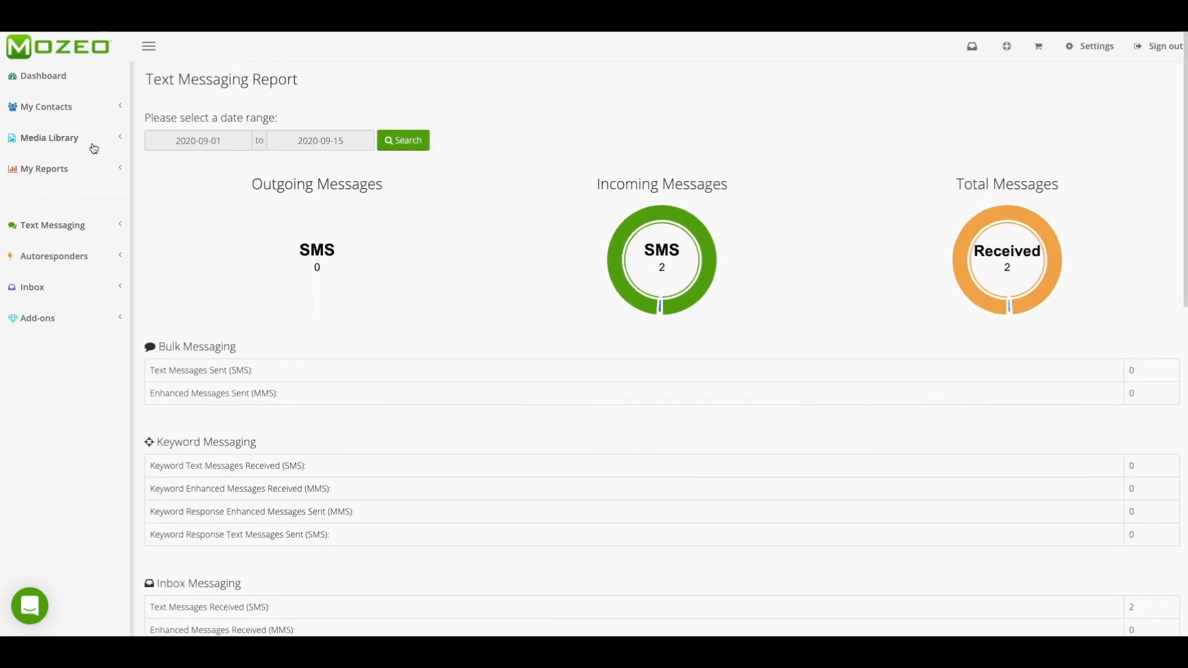
- Open the phone number's voice settings from the dashboard and switch on Play Message for incoming calls
click(62, 84)
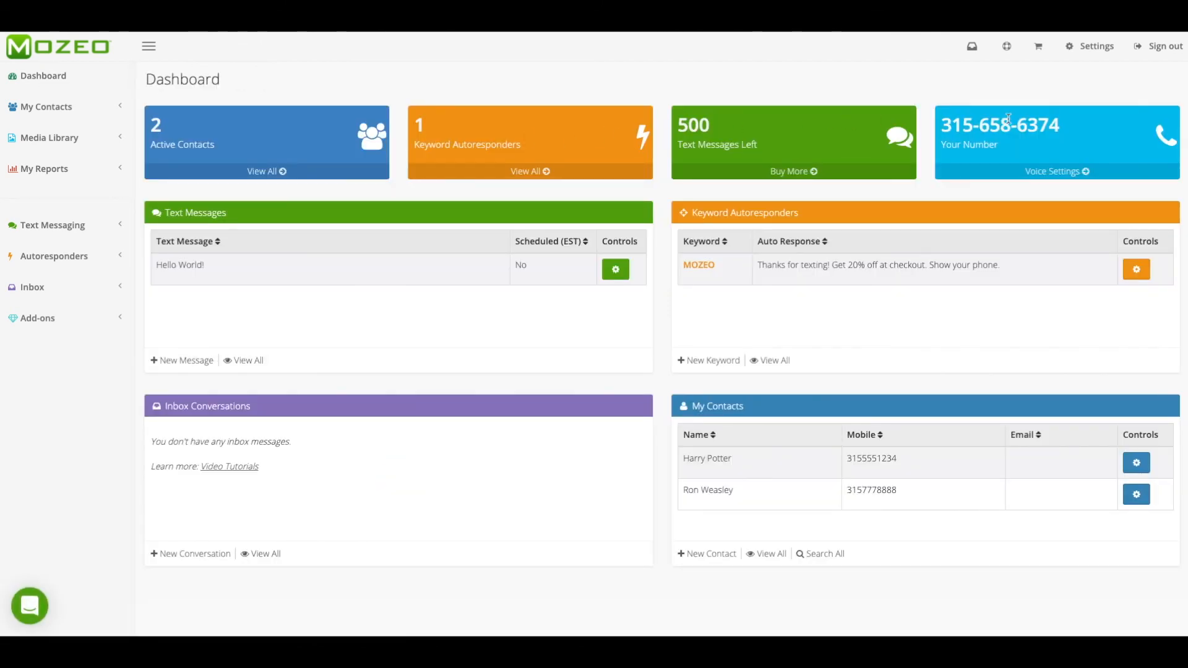
click(1050, 175)
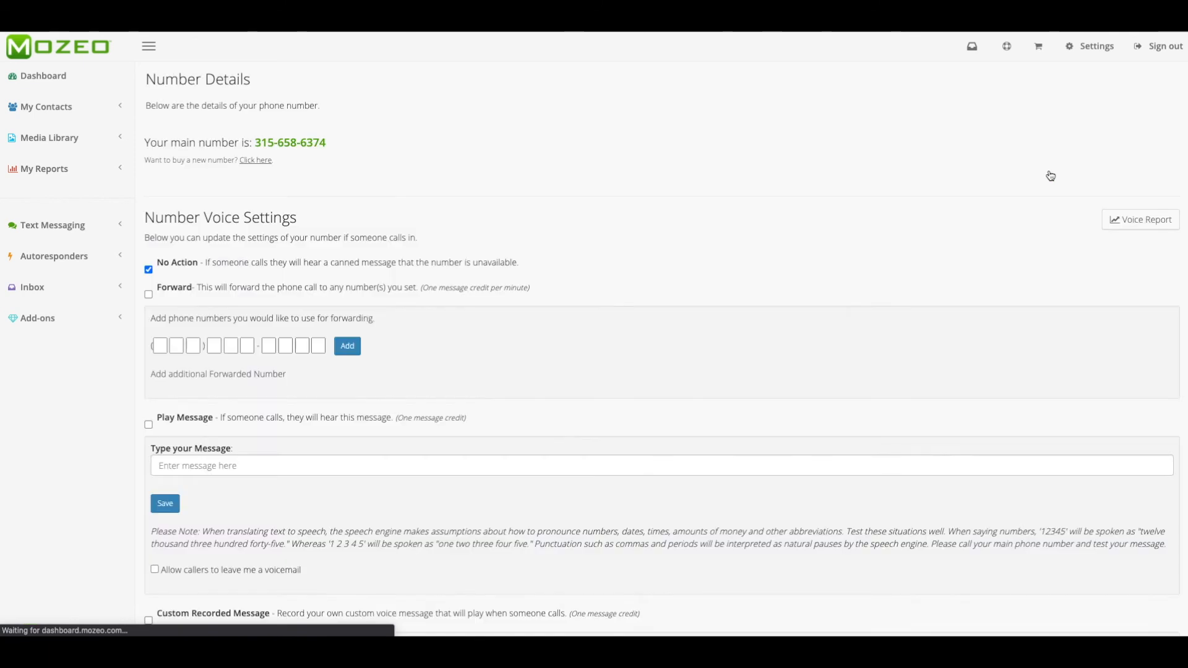
drag(326, 144, 265, 143)
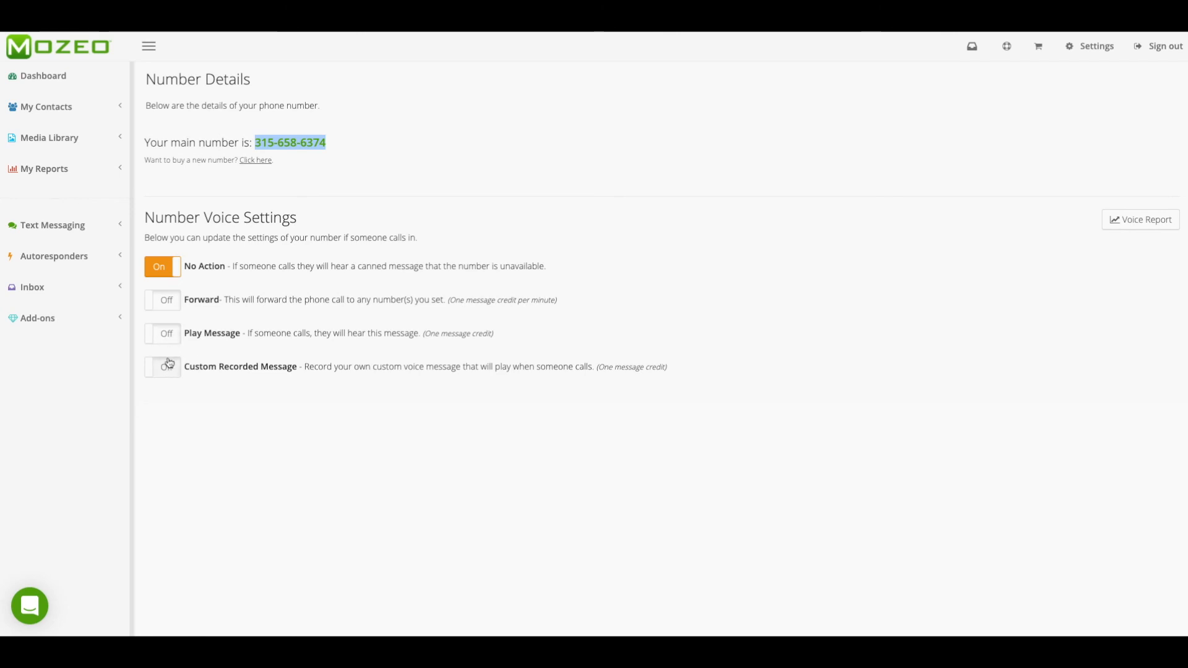
click(167, 337)
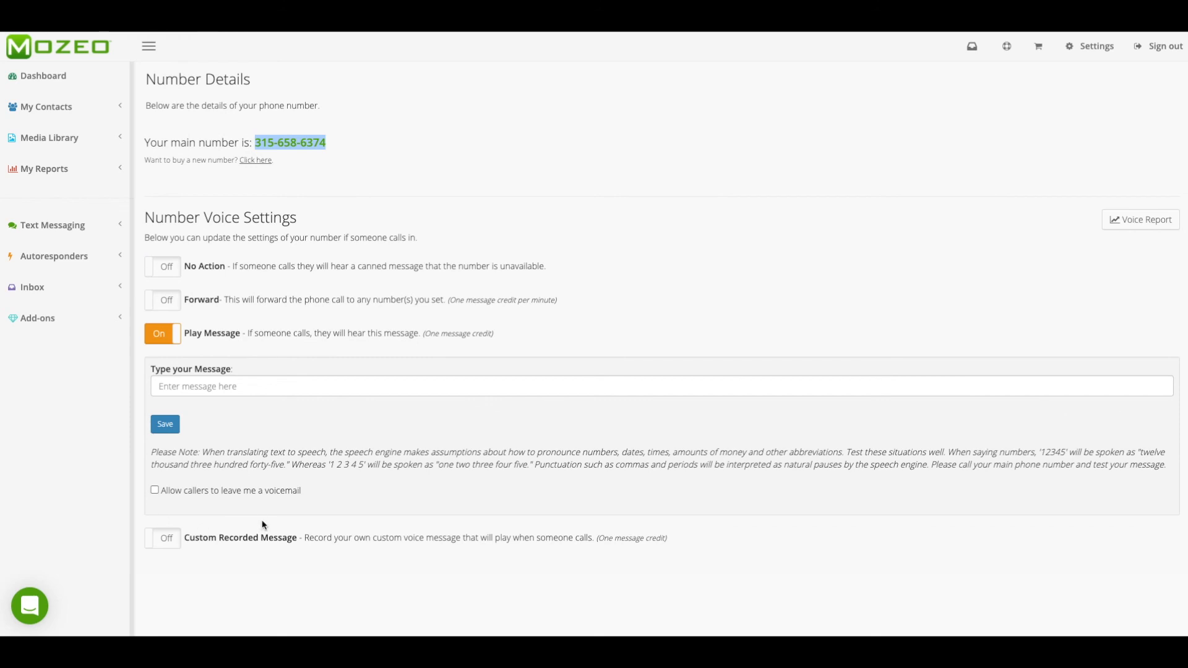
- Look over the store's phone number, text message and mobile keyword offers, and return to the dashboard
click(1037, 48)
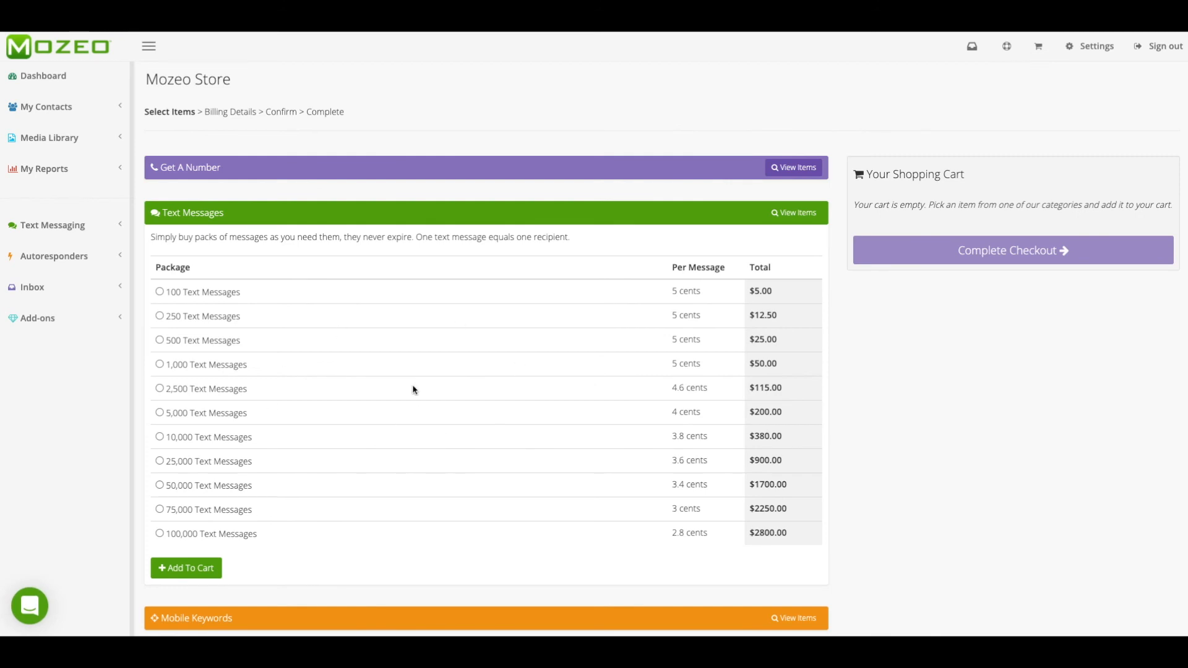
click(794, 167)
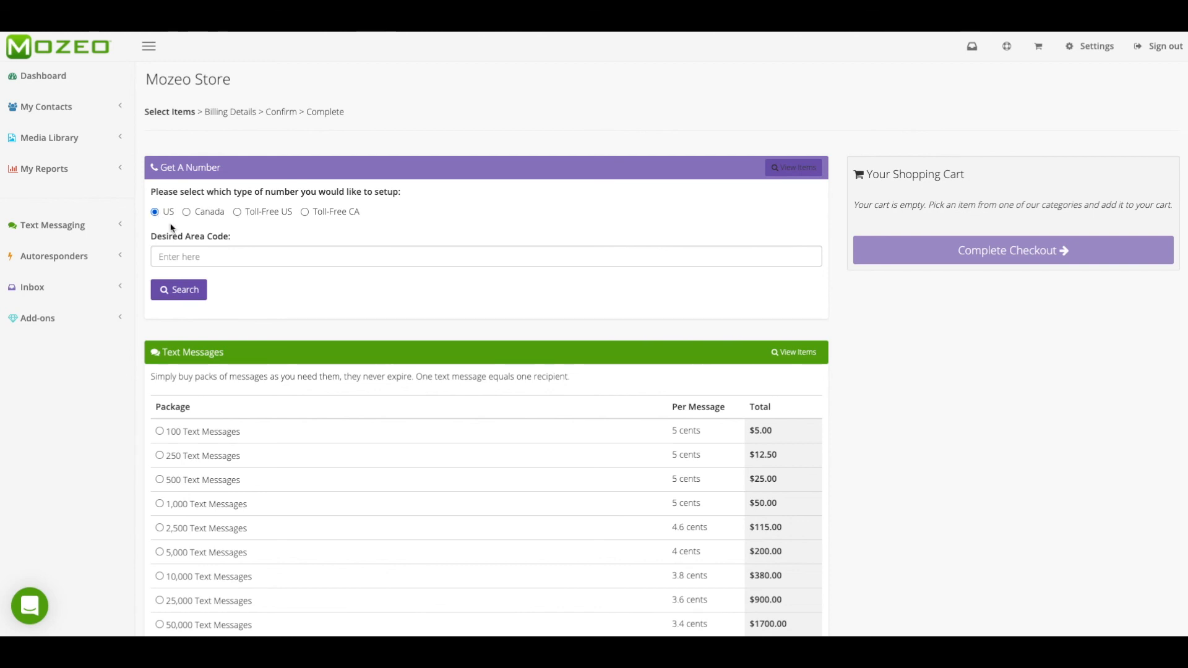
scroll(255, 313, down, 3)
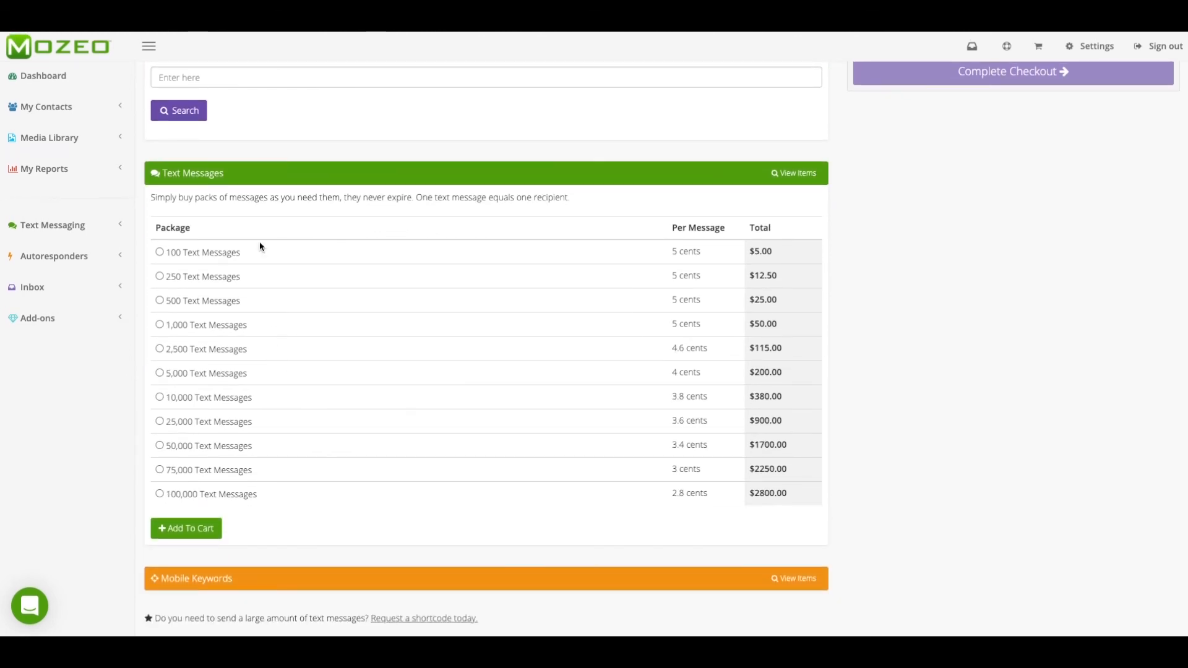
click(789, 578)
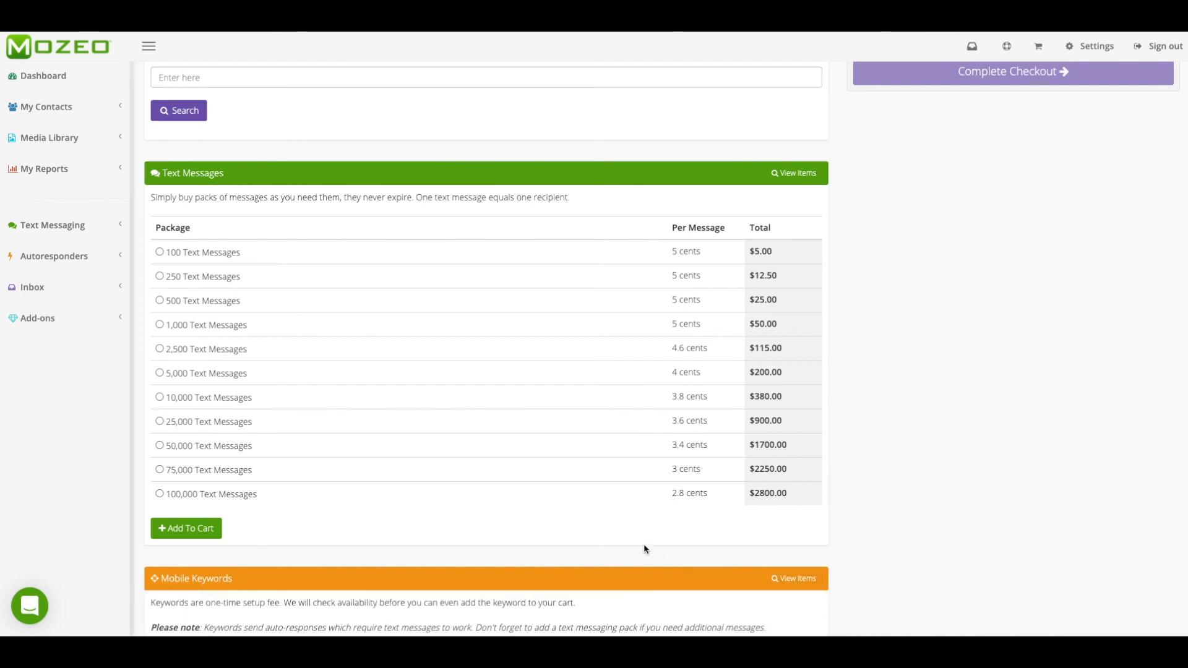
scroll(648, 548, up, 3)
click(58, 80)
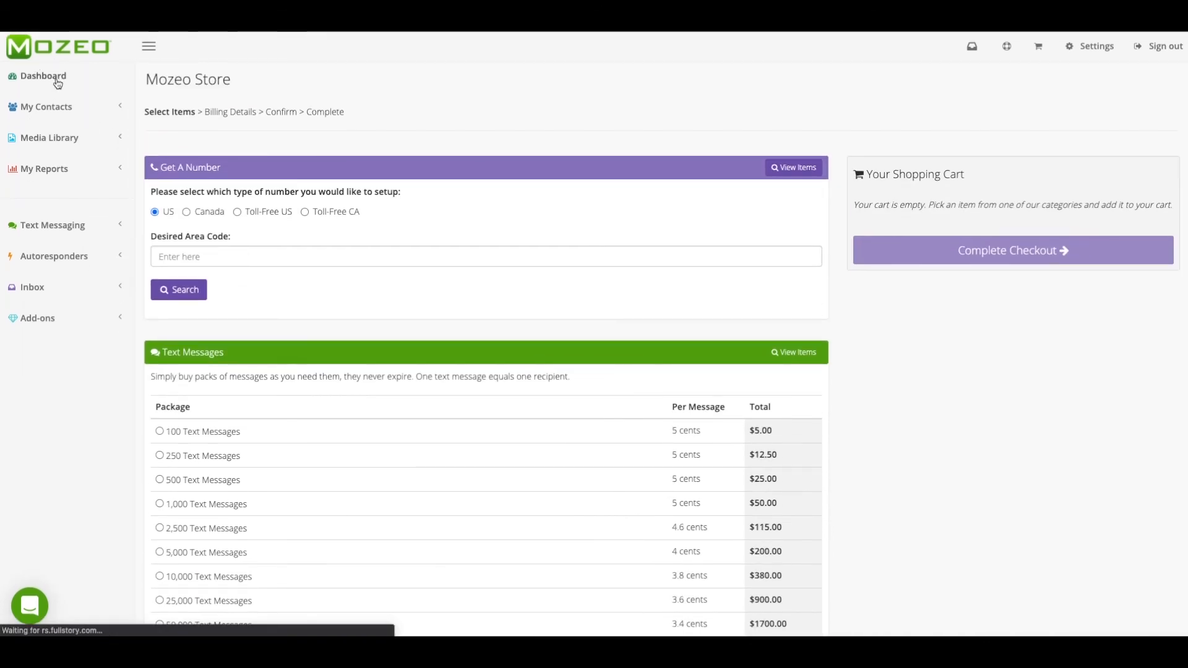